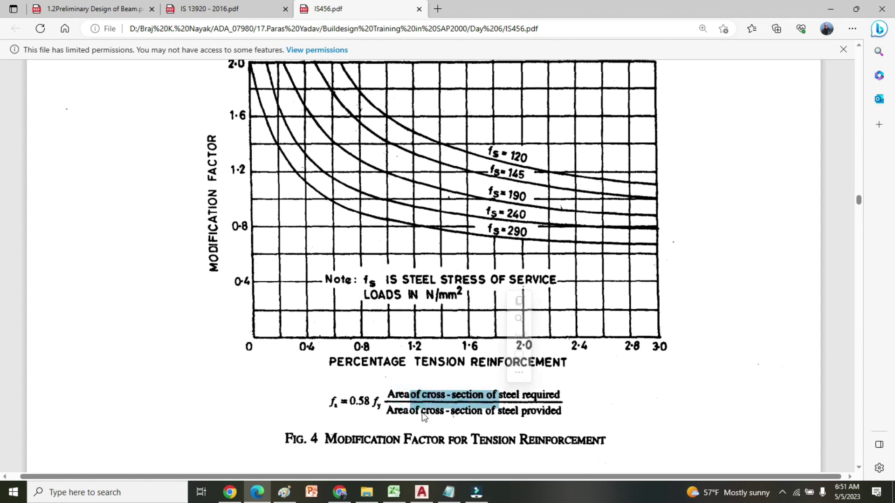
- Switch from the steel stress formula under Fig. 4 to Excel and close the protected 3.Design_Saptakoshi workbook
left_click_drag(399, 410, 562, 397)
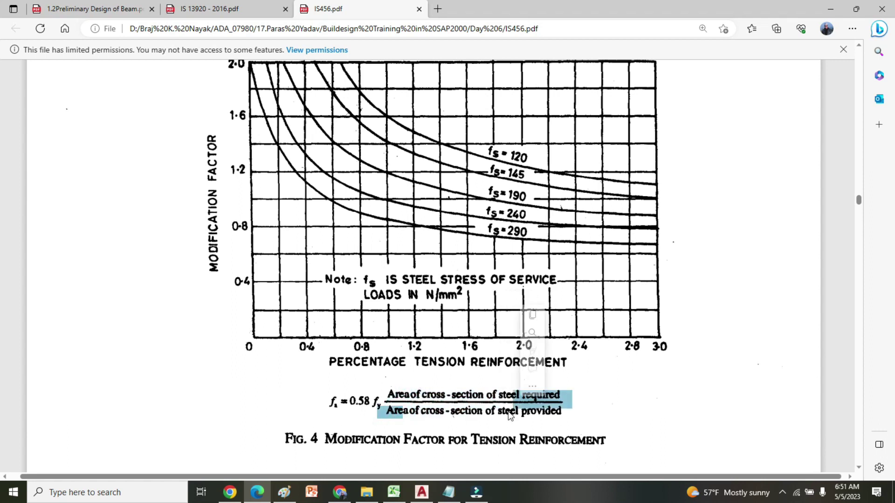
left_click(531, 401)
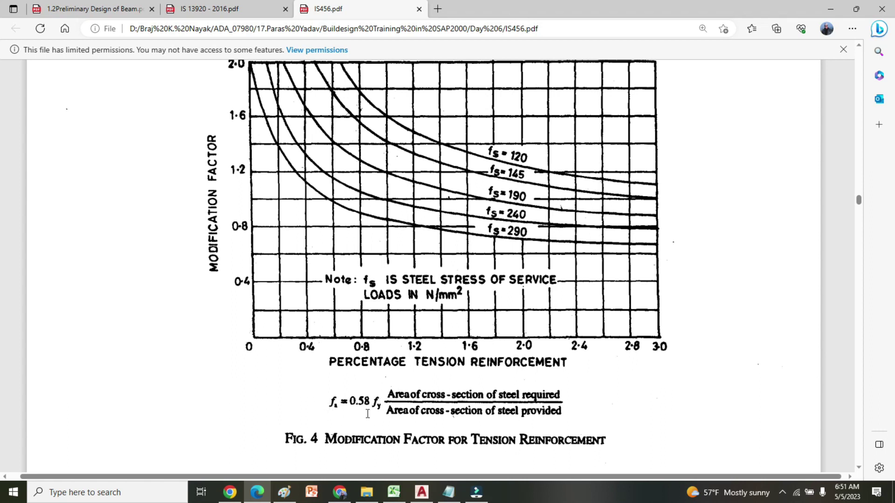
left_click(393, 492)
left_click(551, 182)
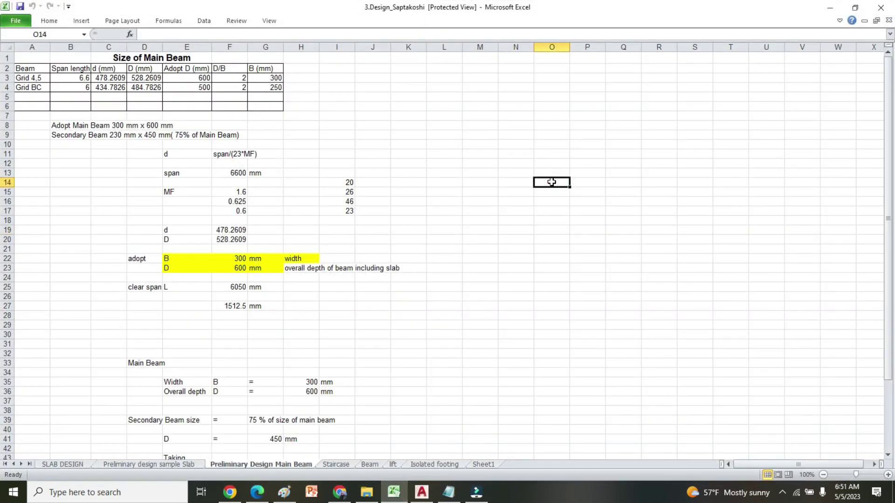
left_click(571, 212)
left_click(623, 238)
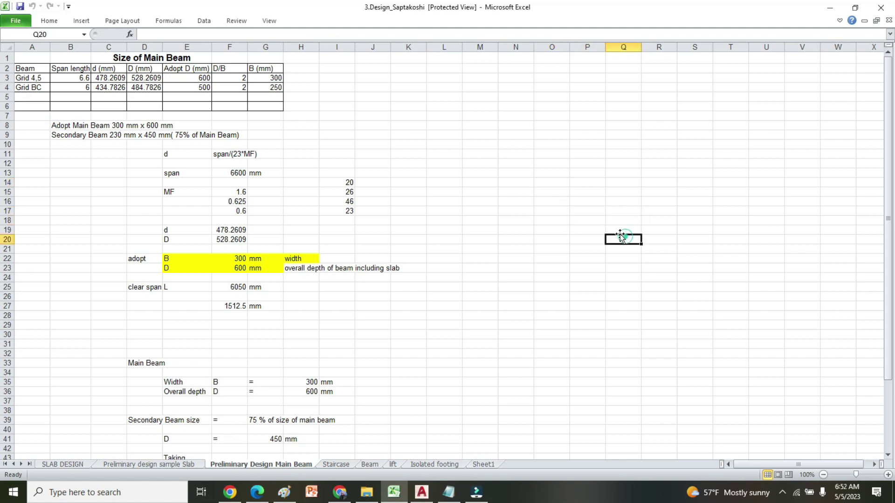
left_click(882, 10)
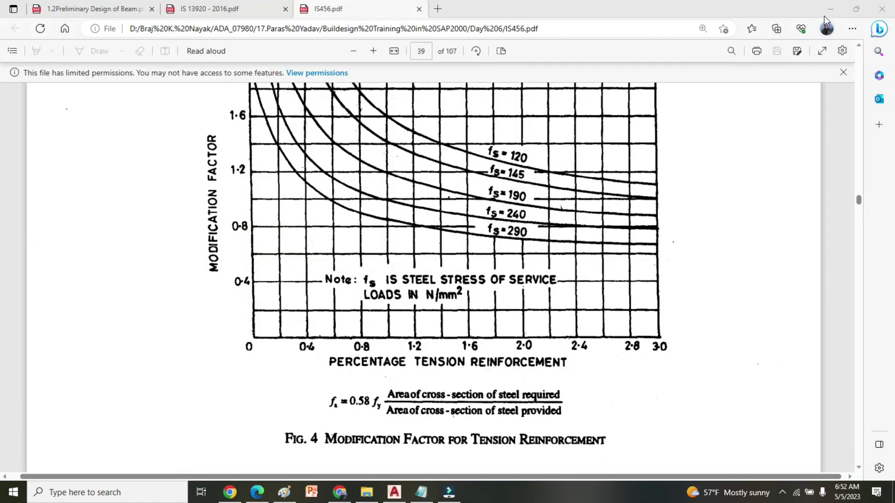
- Minimize the open windows and open New Microsoft Excel Worksheet - Copy from the desktop
left_click(831, 13)
left_click(858, 9)
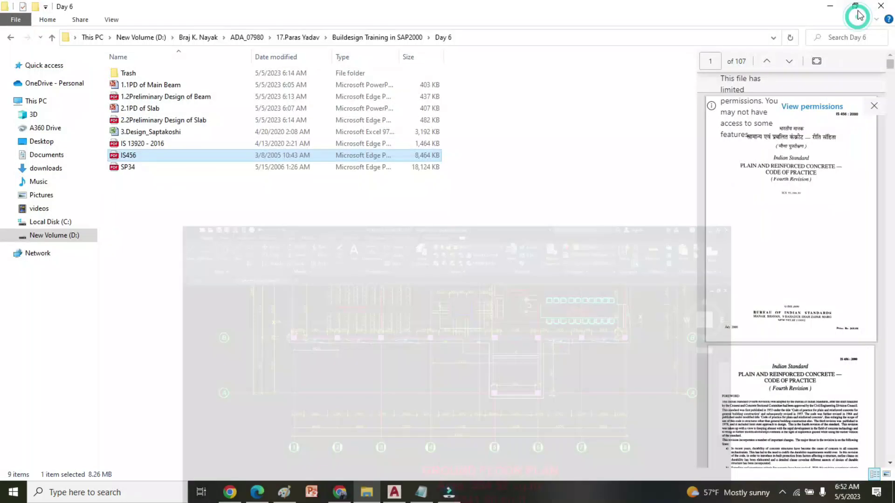
left_click(839, 8)
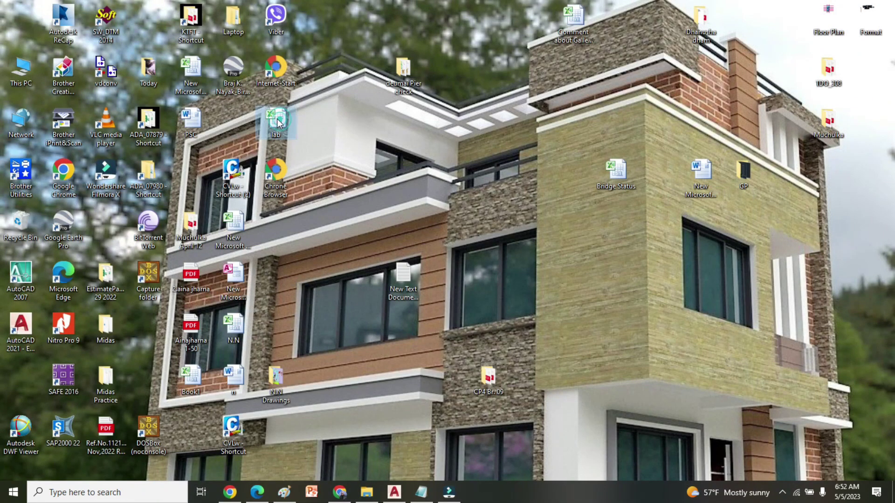
double_click(236, 223)
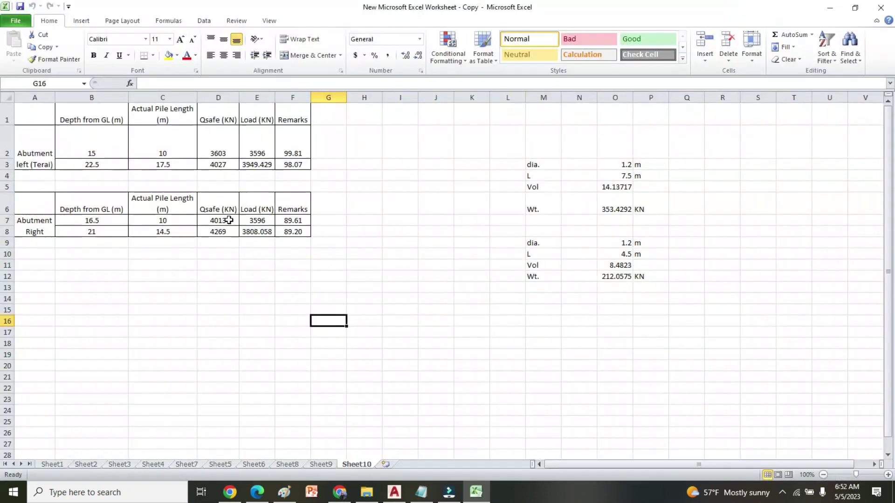
- Enter 0.58 in cell G38 and 500 in cell G39 of Sheet10
scroll(308, 359, "down", 9)
left_click(337, 221)
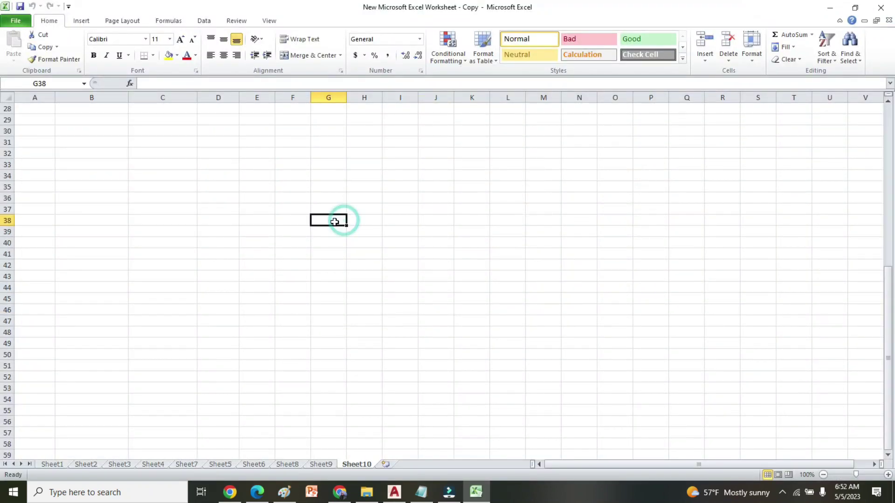
type("0.")
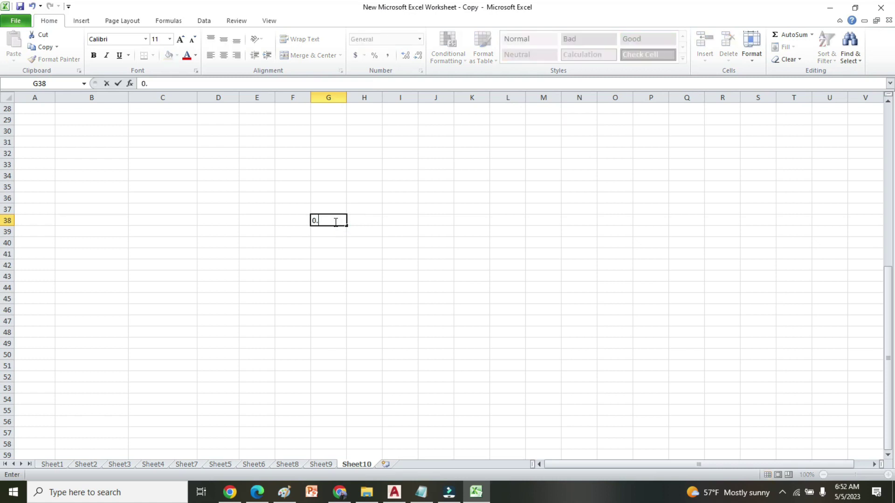
type("8")
key("Return")
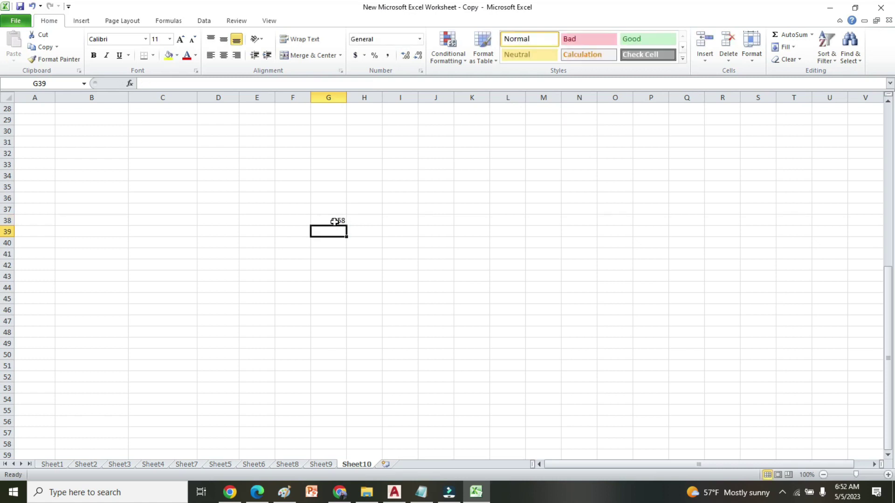
type("500")
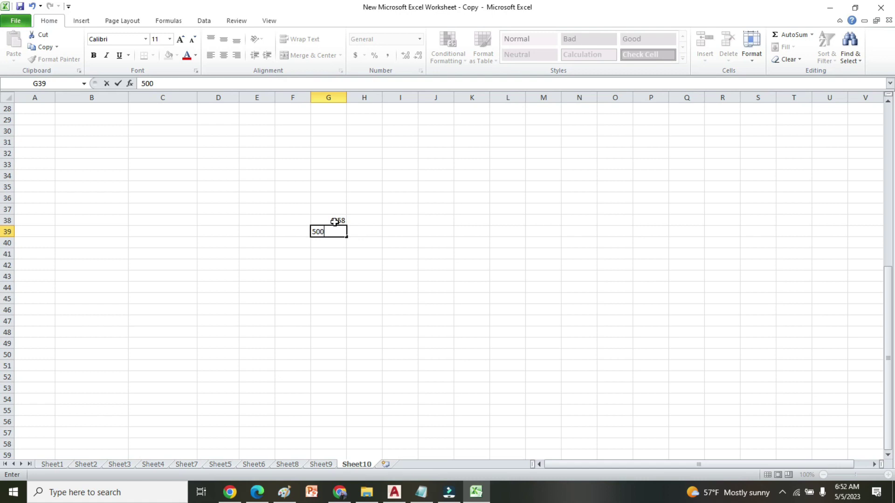
key("Return")
- Calculate the steel stress in cell G40 with the formula =G38*G39
type("=")
left_click(335, 222)
type("*")
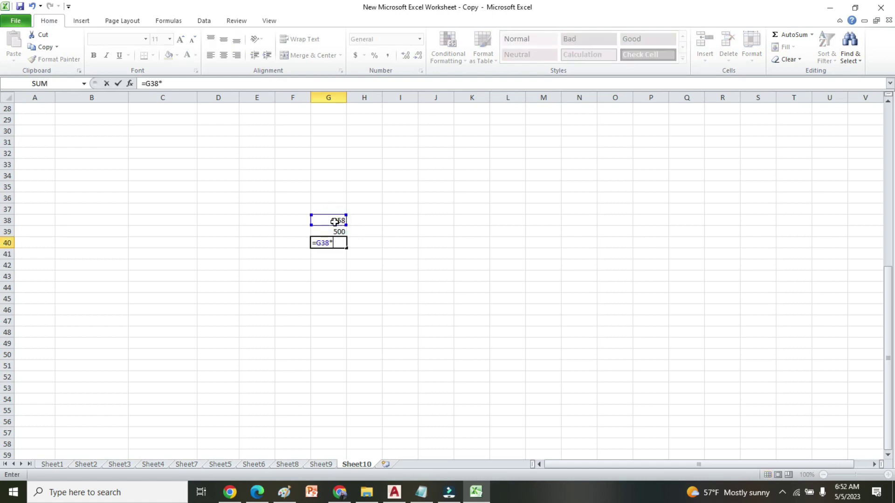
left_click(325, 232)
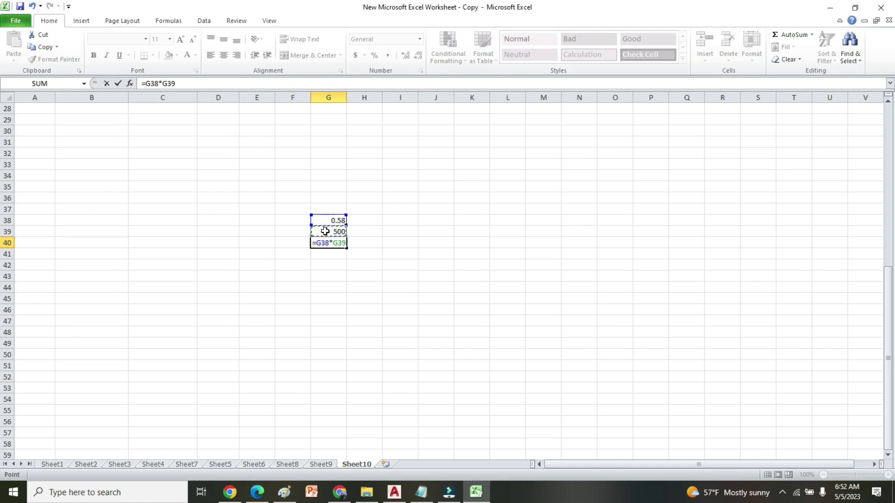
key("Return")
left_click(459, 265)
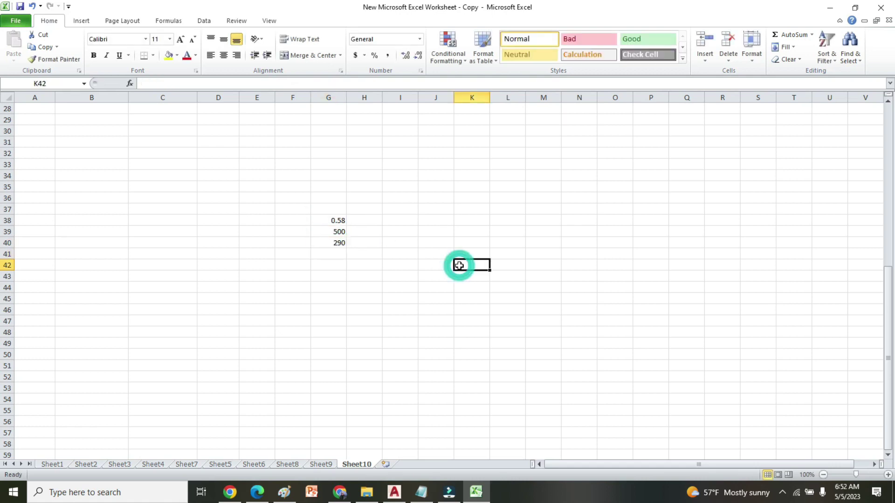
- Switch to Edge and examine the Fig. 4 modification factor chart in IS456.pdf, including its tension reinforcement axis, alongside the beam design notes
left_click(257, 494)
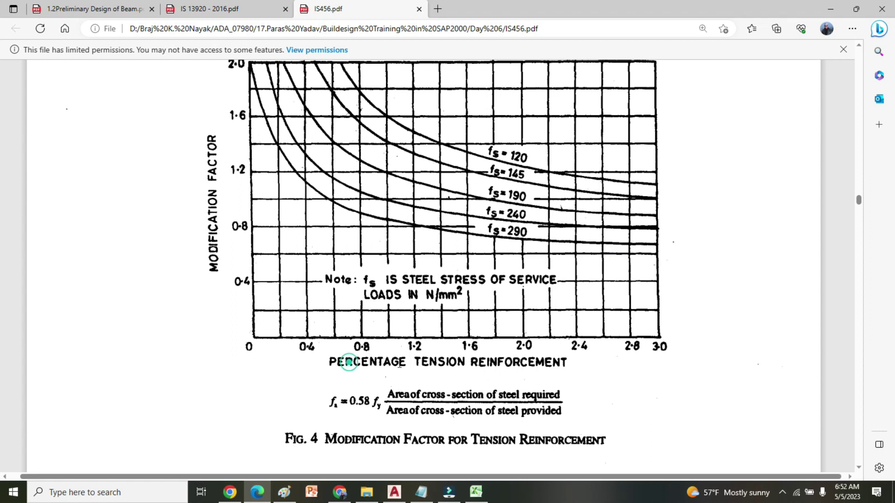
left_click_drag(345, 368, 491, 368)
left_click(611, 374)
left_click_drag(358, 364, 452, 366)
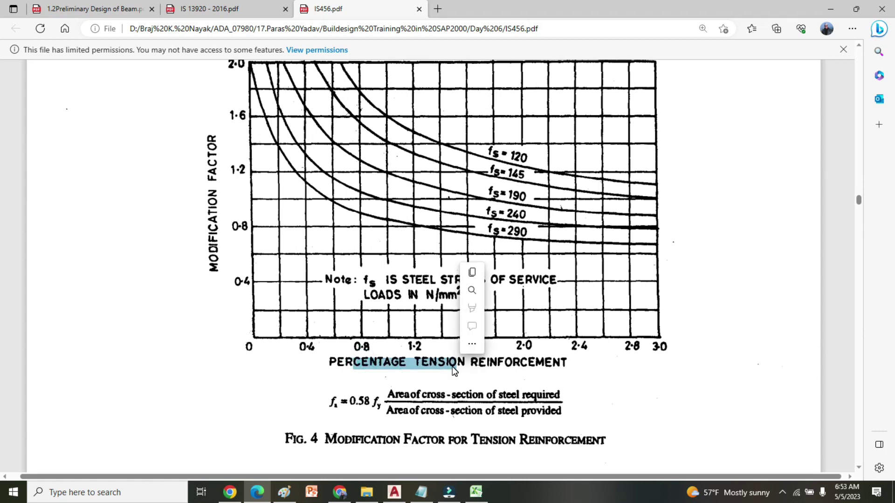
left_click(503, 373)
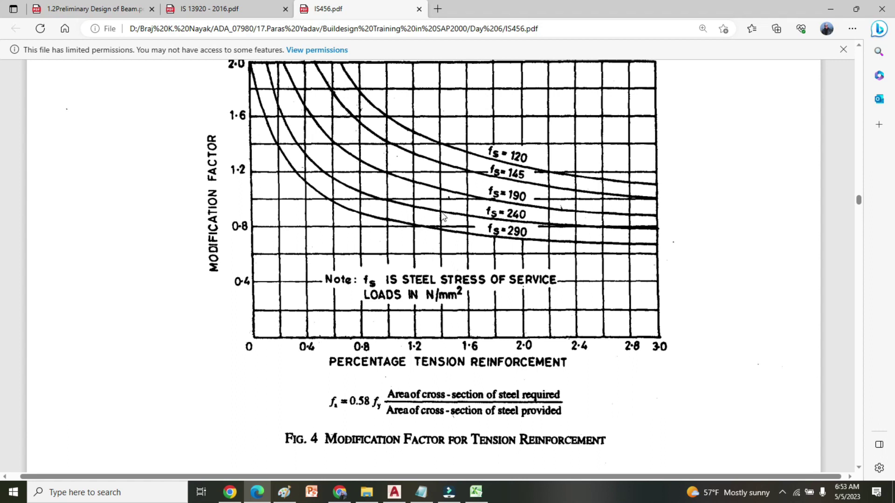
scroll(483, 232, "up", 5)
scroll(483, 232, "down", 5)
left_click(95, 8)
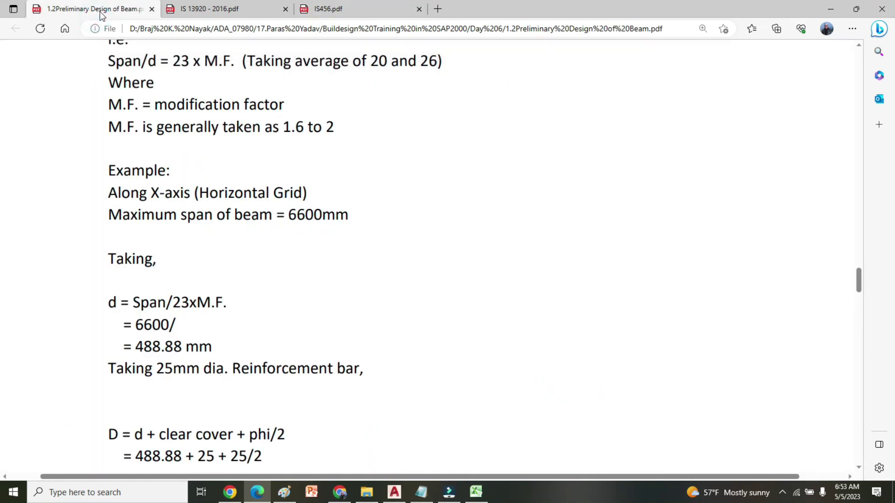
left_click(318, 16)
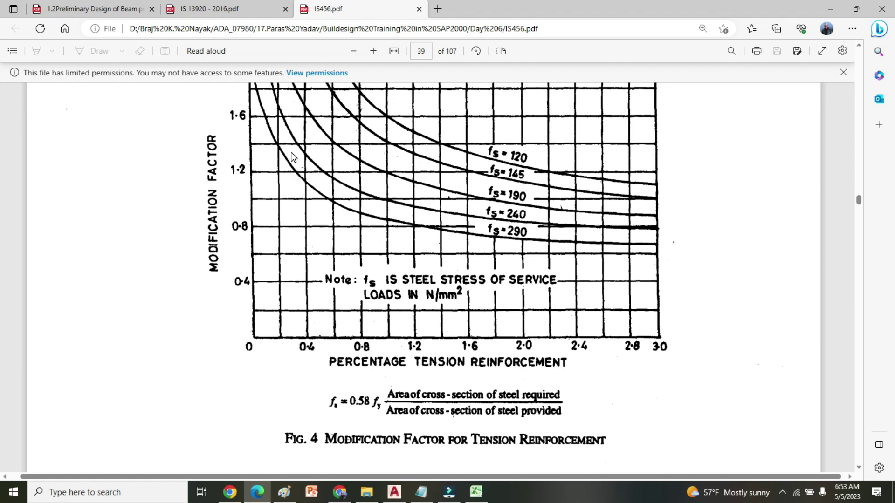
left_click(858, 45)
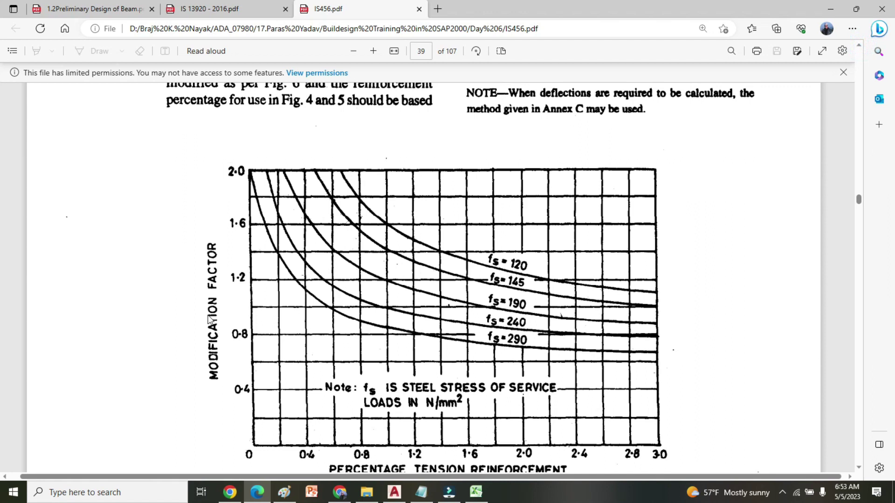
- Review the modification factor range in the Preliminary Design of Beam PDF and compare it with the IS456 chart
left_click(112, 10)
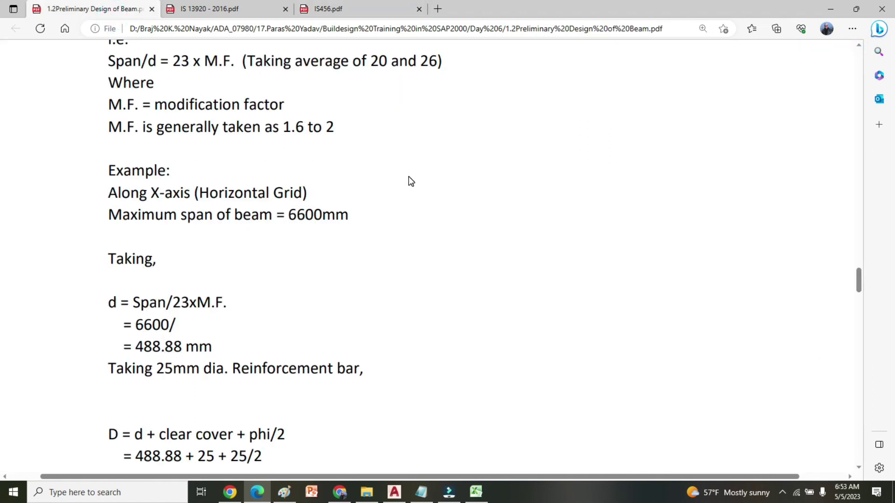
scroll(405, 181, "up", 8)
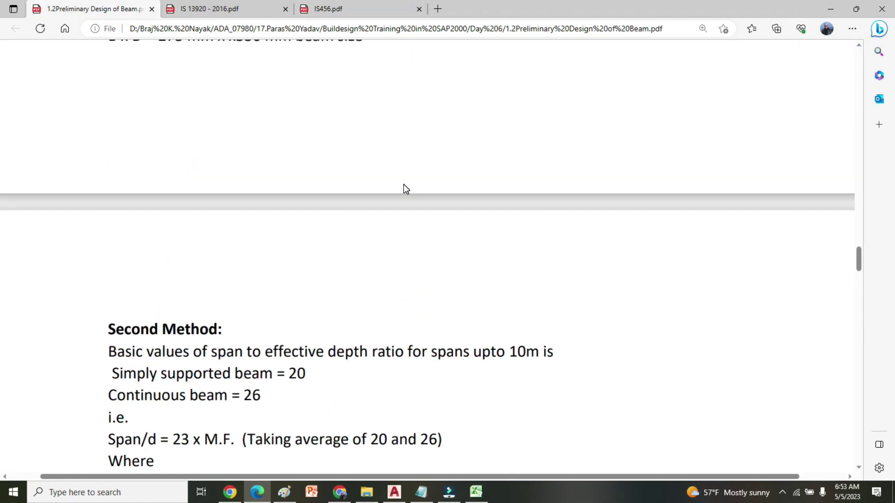
scroll(405, 189, "down", 8)
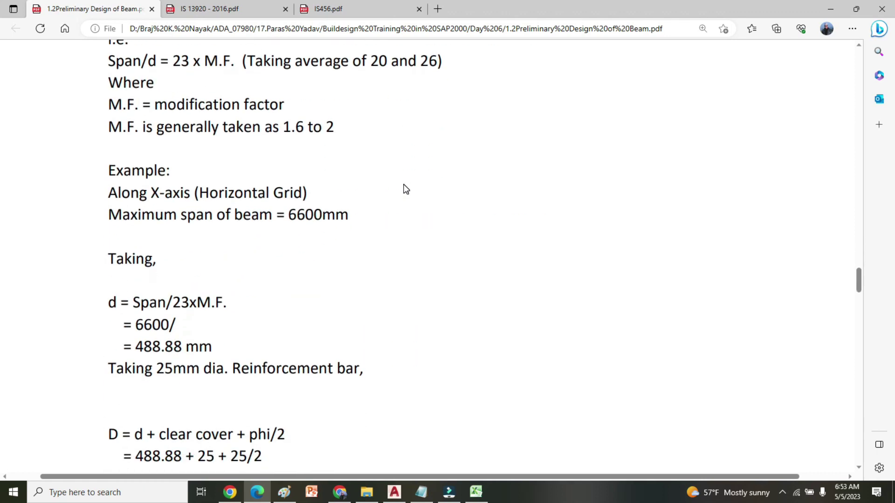
left_click_drag(282, 127, 344, 129)
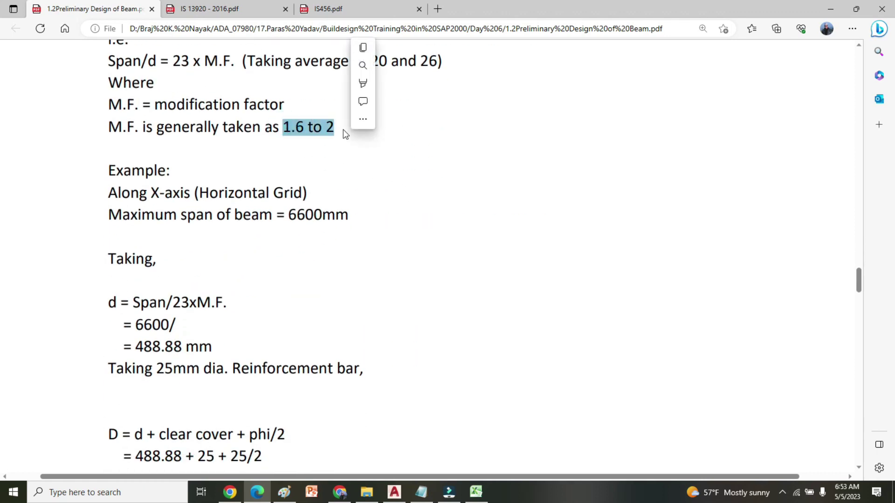
left_click(322, 9)
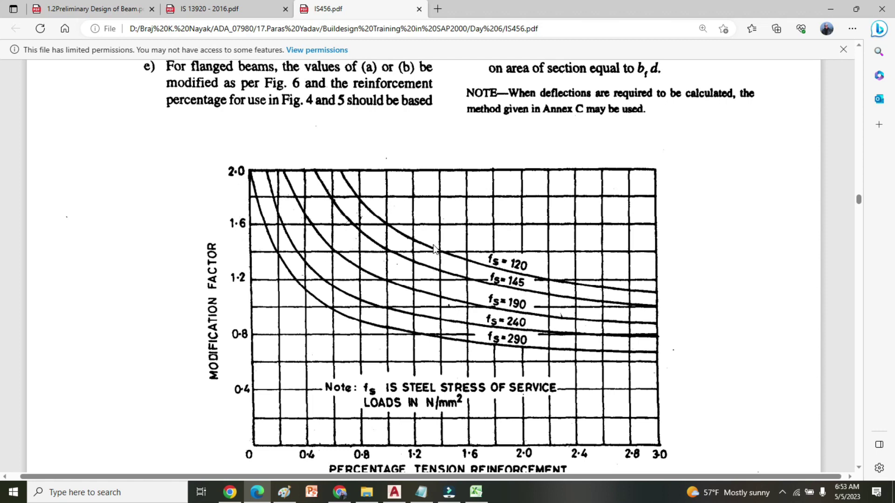
left_click(110, 10)
left_click(410, 147)
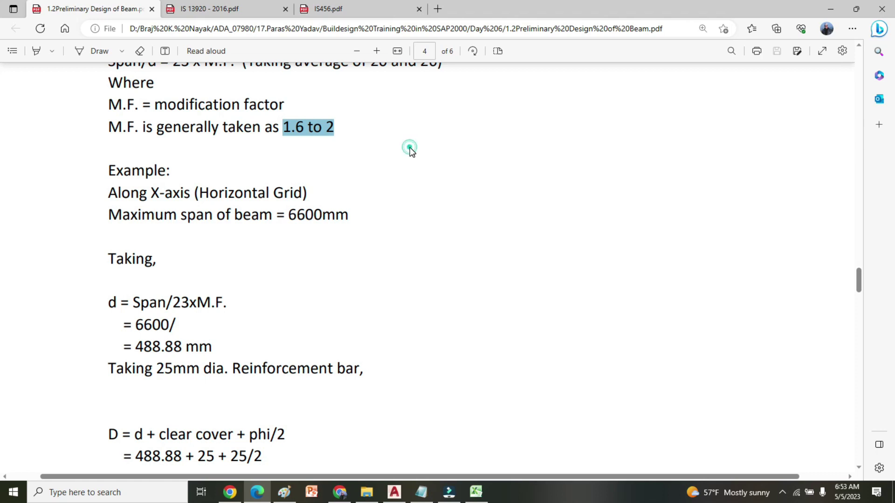
left_click_drag(285, 126, 327, 127)
left_click(425, 183)
- Examine the X-axis example's maximum beam span and its effective depth formula in the beam design notes
left_click_drag(140, 195, 215, 196)
left_click(349, 278)
left_click_drag(174, 216, 225, 215)
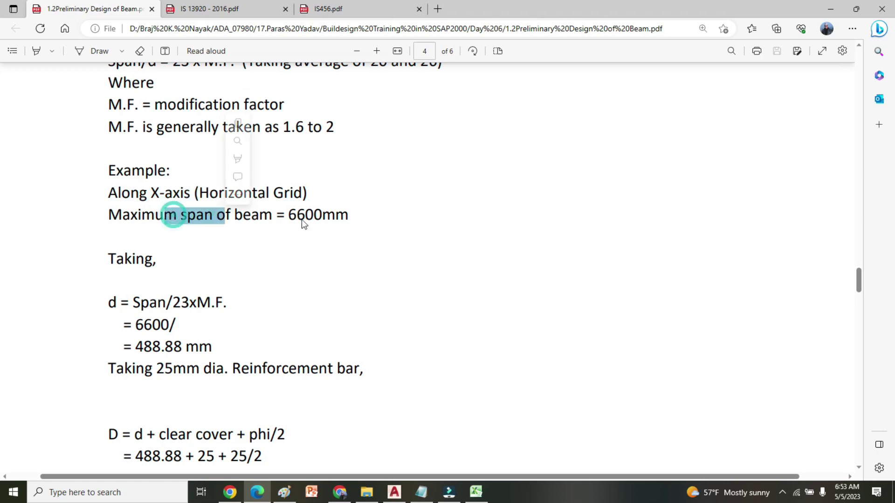
left_click_drag(289, 216, 349, 215)
left_click(479, 260)
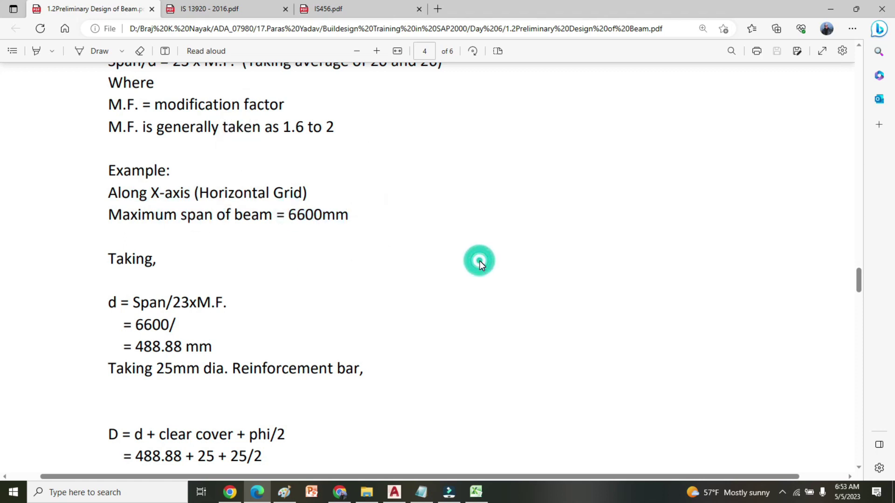
left_click(857, 466)
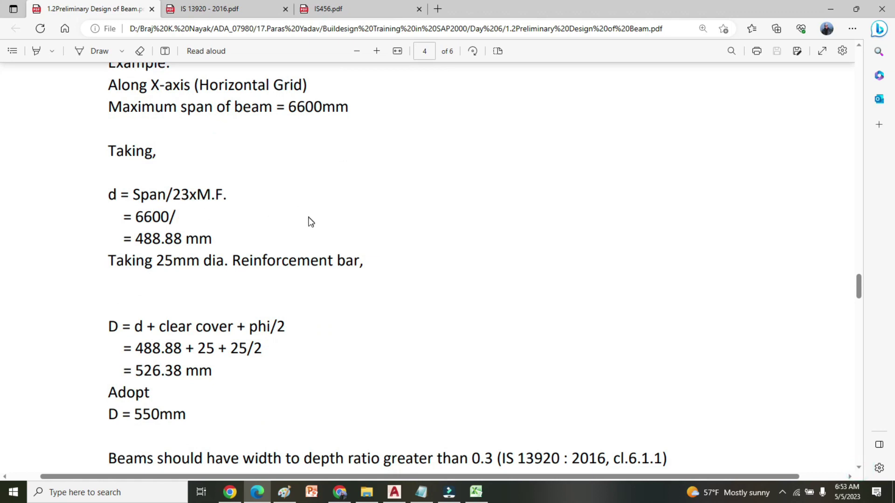
left_click_drag(175, 195, 189, 195)
left_click(210, 194)
left_click(857, 46)
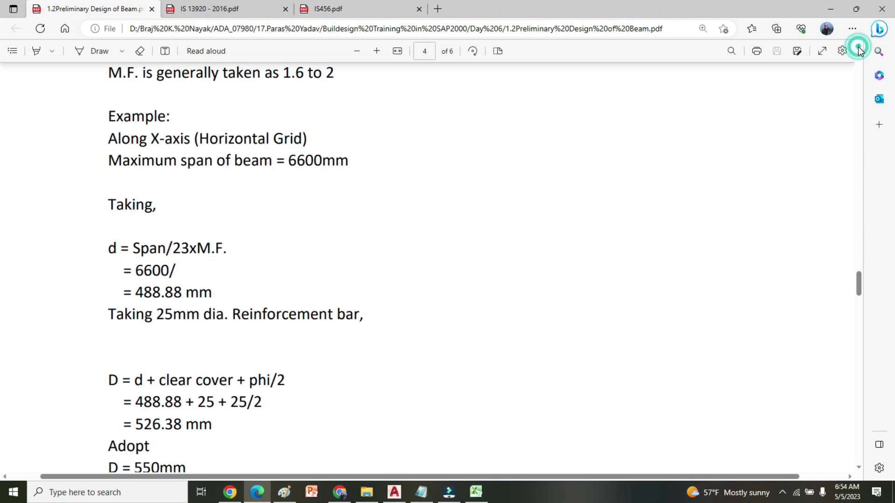
- Examine the effective depth result, the assumed reinforcement bar diameter and the overall depth D calculation
left_click(858, 466)
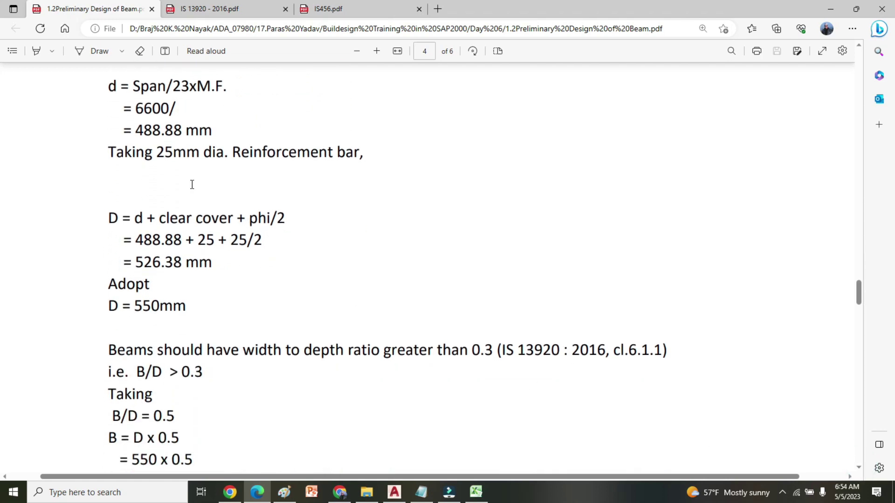
double_click(141, 129)
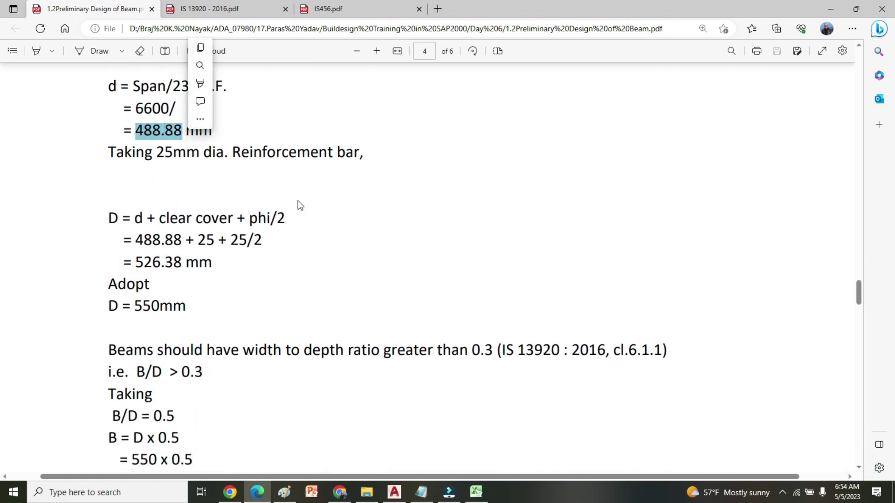
left_click(334, 207)
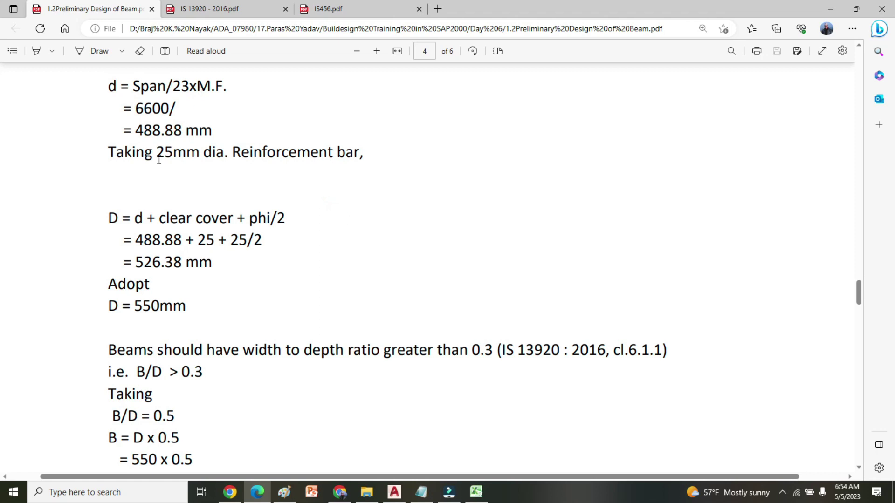
left_click_drag(159, 152, 321, 153)
left_click(331, 194)
left_click(435, 225)
double_click(137, 262)
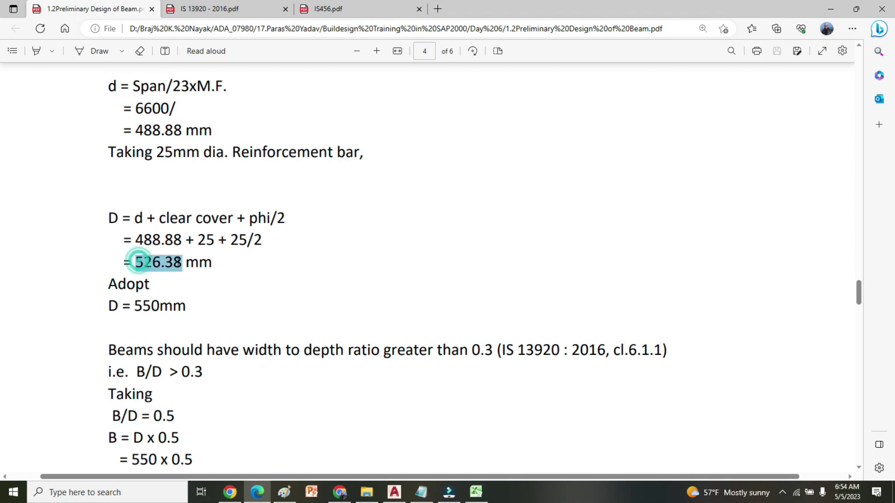
- Examine the adopted overall depth D, the minimum width-to-depth ratio, the chosen B/D and the resulting beam width B
double_click(142, 307)
left_click(405, 266)
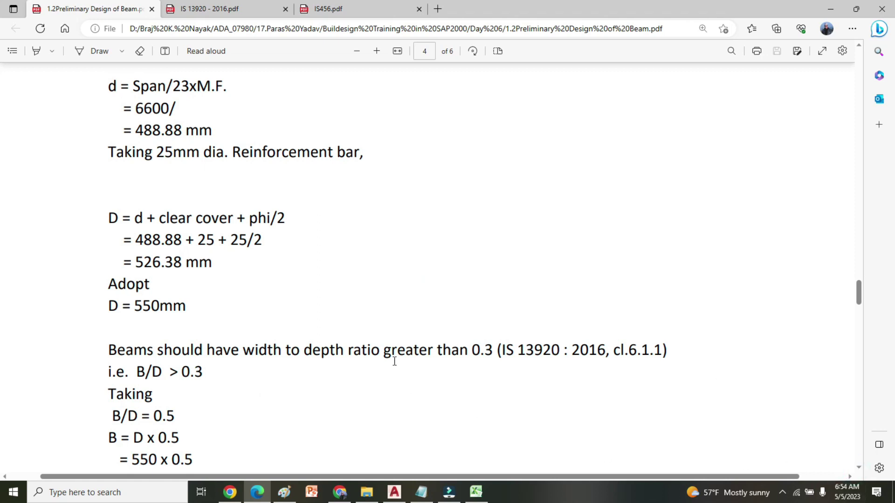
double_click(476, 349)
left_click(327, 408)
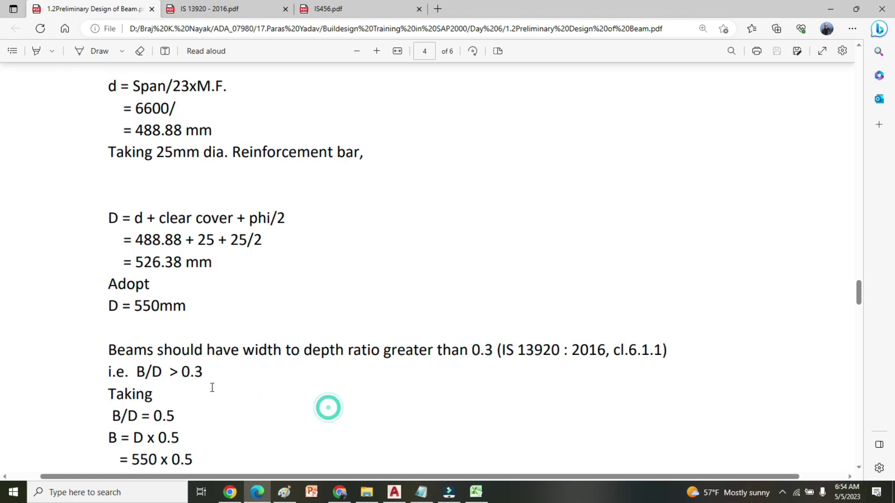
left_click_drag(183, 371, 207, 375)
left_click_drag(178, 416, 153, 416)
left_click(428, 410)
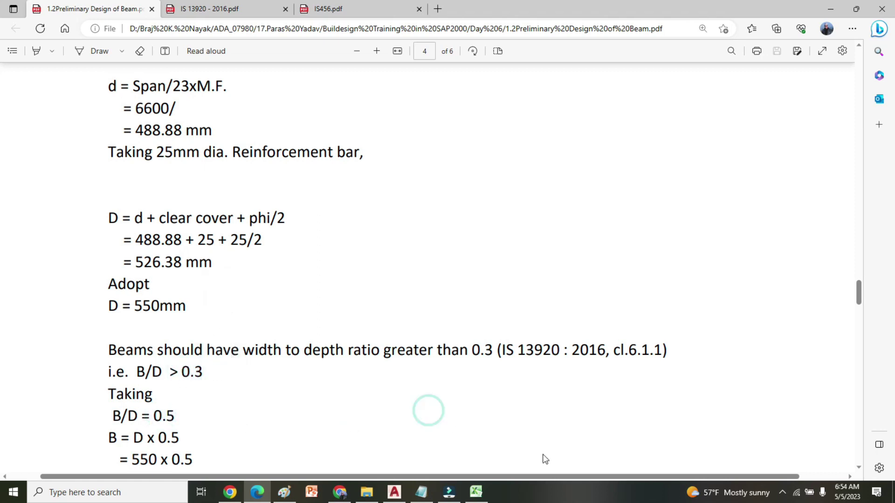
left_click(858, 466)
left_click_drag(132, 320, 173, 321)
left_click(359, 393)
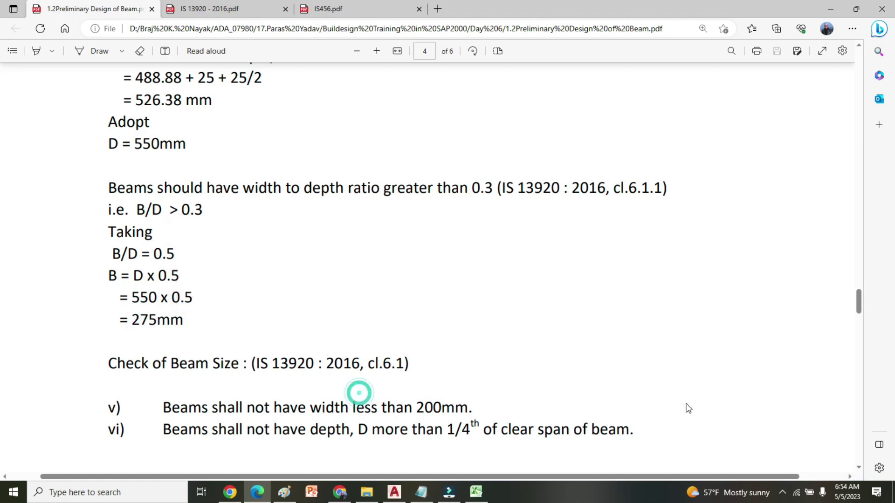
- Review the beam size check and the Y-axis beam example through to the end of the design notes
left_click(859, 466)
left_click(859, 468)
left_click(859, 469)
left_click(859, 468)
left_click(859, 468)
left_click(859, 467)
left_click(859, 468)
left_click(859, 467)
left_click(859, 468)
left_click(859, 468)
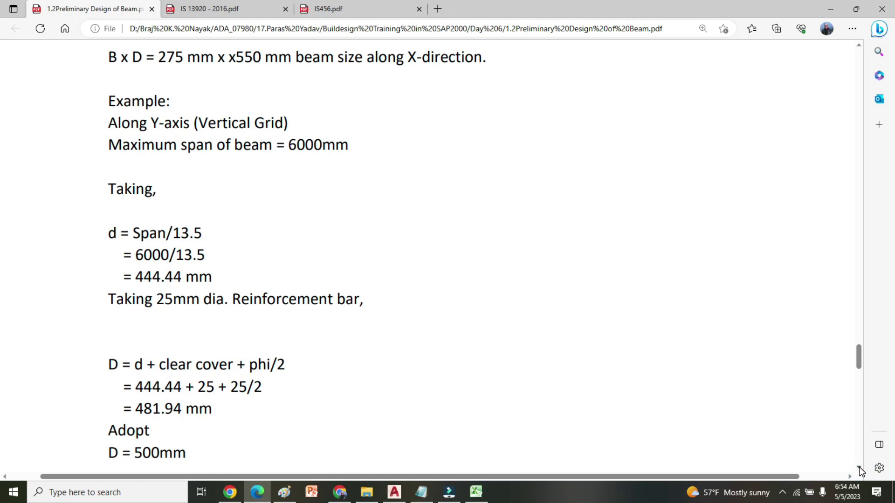
left_click(859, 468)
left_click(859, 468)
left_click(859, 468)
left_click(859, 468)
left_click(859, 467)
scroll(859, 471, "down", 8)
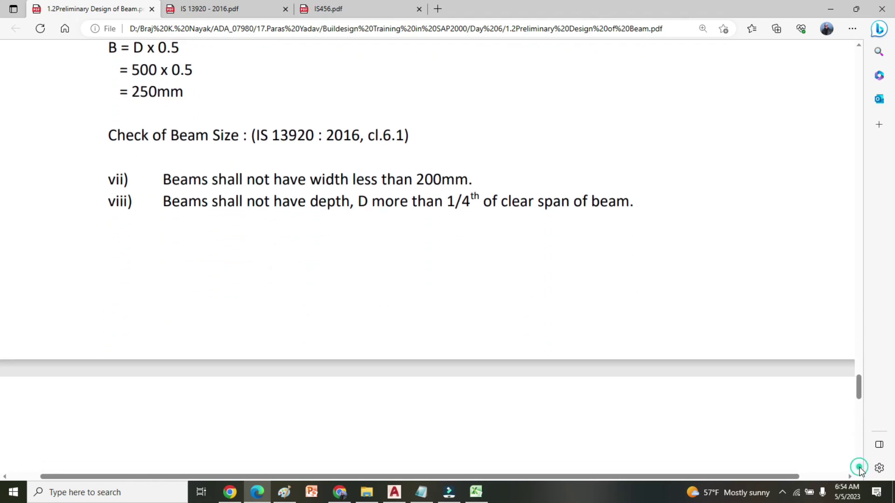
scroll(860, 470, "down", 7)
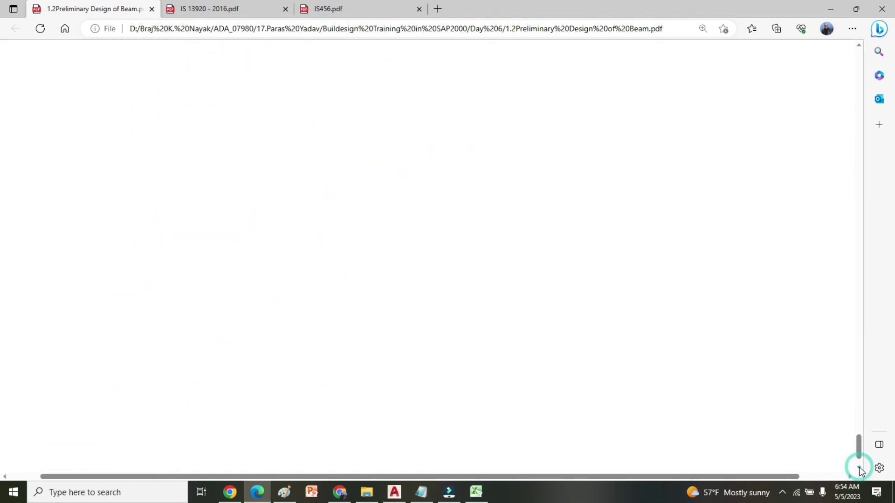
- Return to the First Method section and examine the thumb rule for effective depth and its X-axis example
scroll(466, 293, "up", 10)
scroll(473, 297, "up", 15)
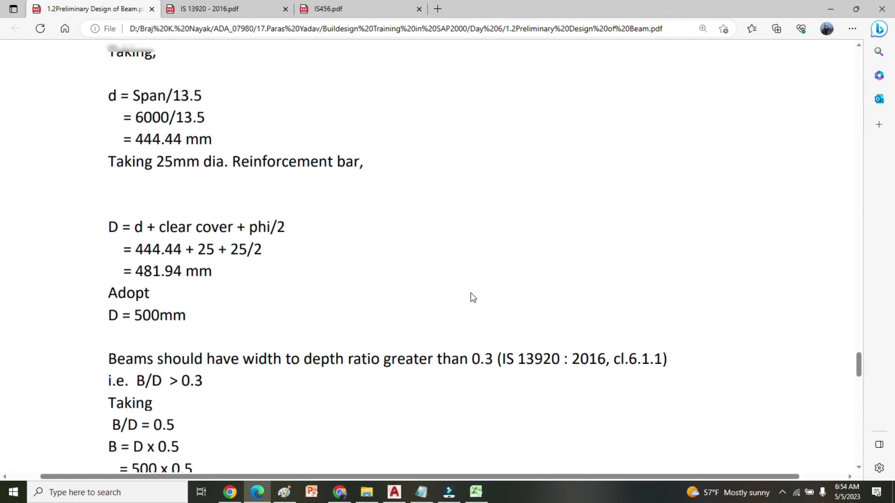
scroll(472, 297, "up", 15)
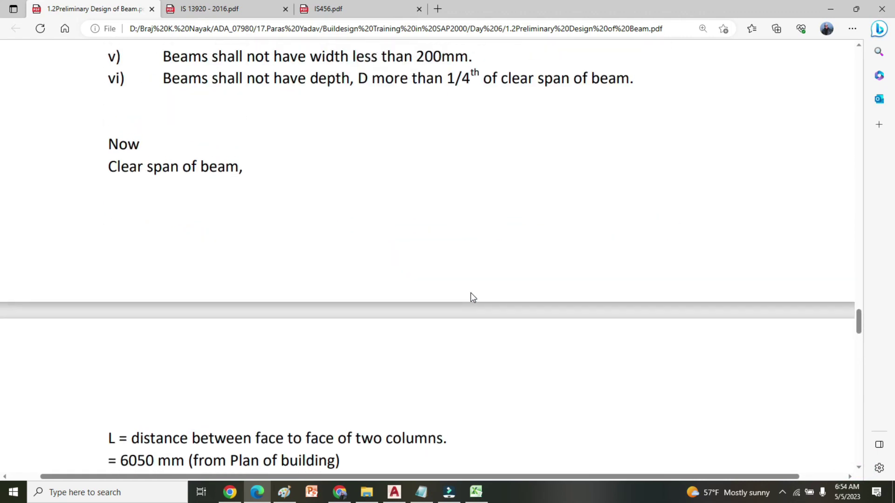
scroll(473, 297, "up", 14)
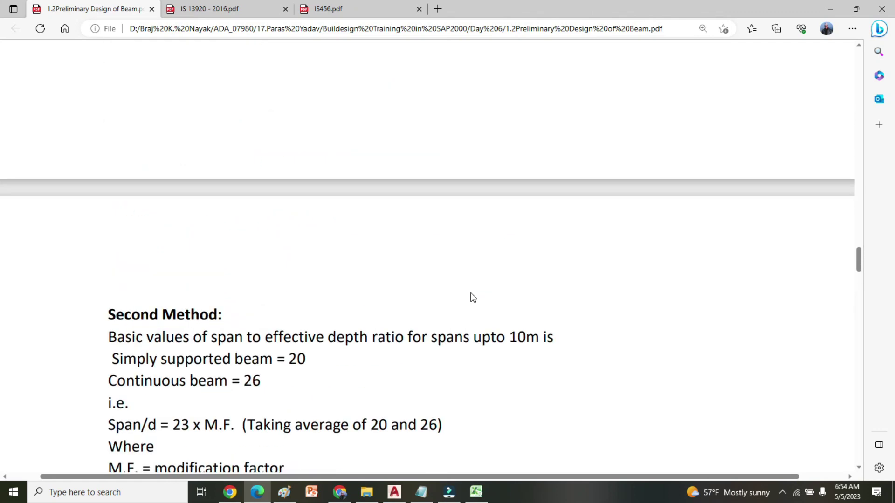
scroll(473, 297, "up", 14)
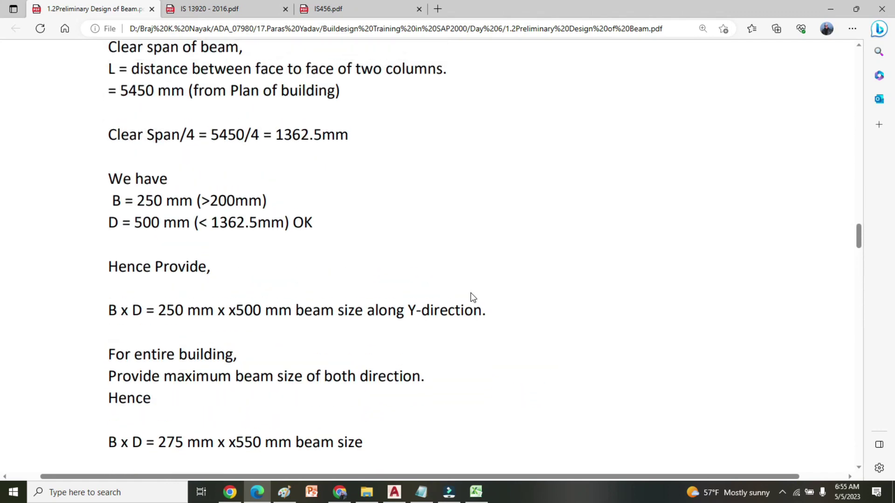
scroll(473, 297, "up", 5)
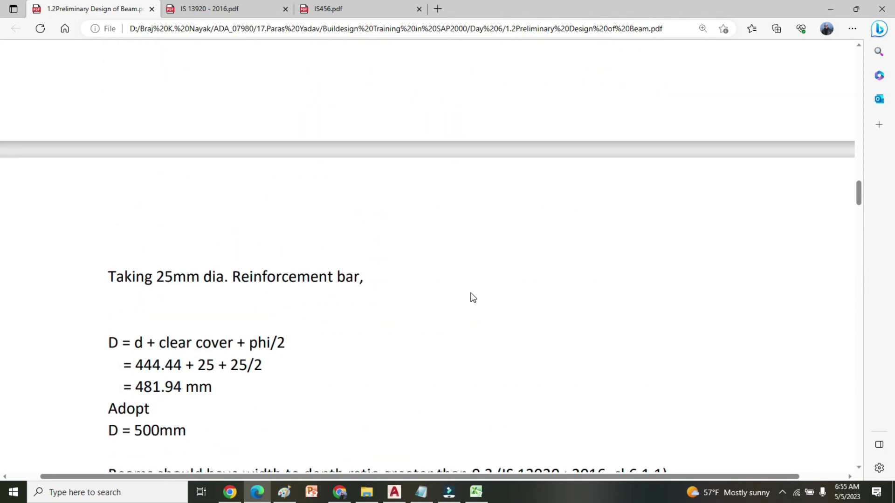
scroll(473, 297, "up", 5)
scroll(473, 297, "up", 8)
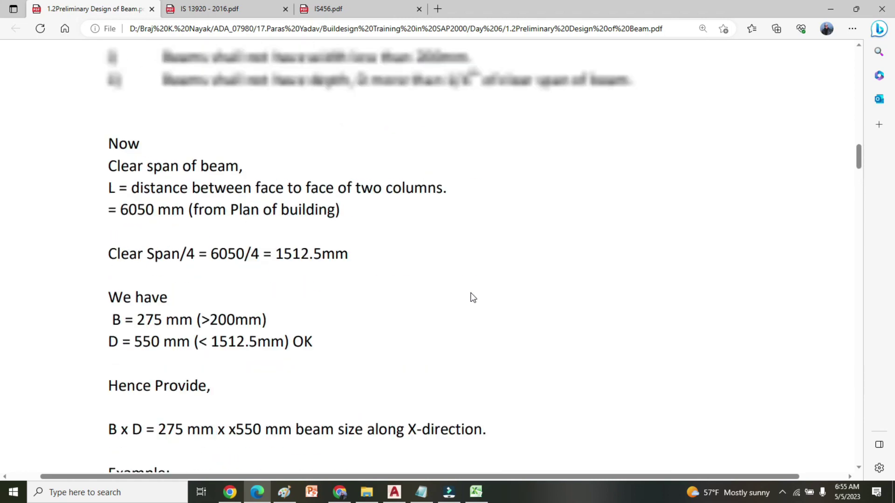
scroll(472, 296, "up", 15)
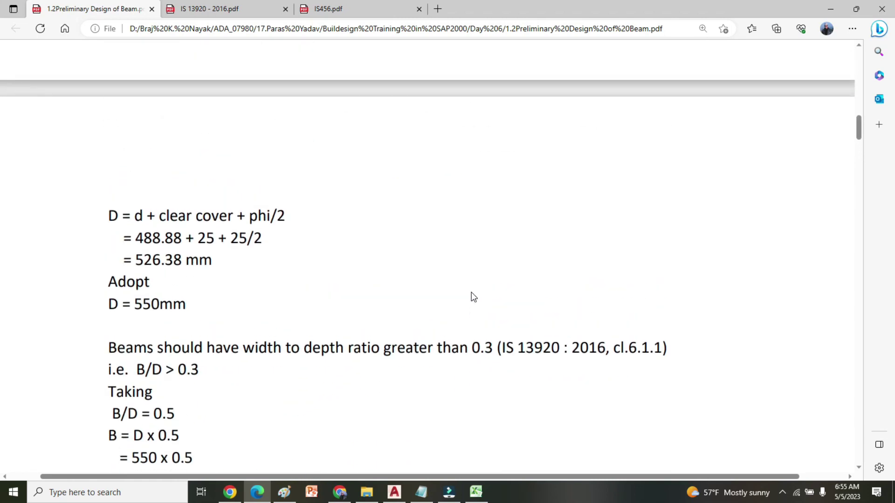
scroll(473, 297, "up", 10)
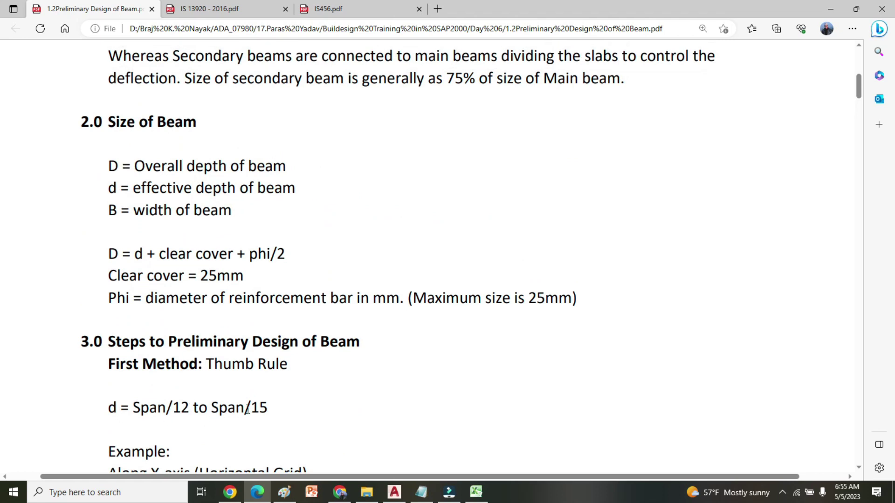
left_click_drag(243, 408, 268, 408)
left_click(166, 421)
scroll(426, 368, "down", 8)
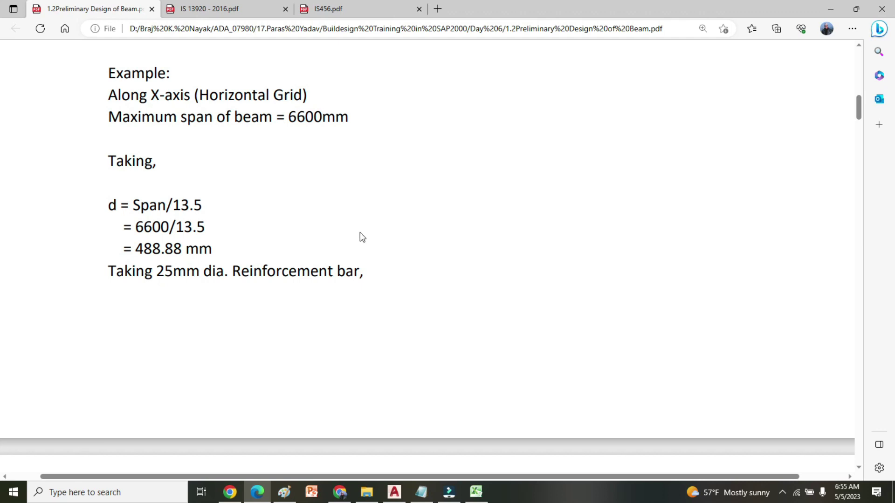
- Close the Preliminary Design of Beam PDF and minimize Edge to return to the Excel worksheet
left_click(152, 9)
left_click(829, 9)
left_click(508, 216)
left_click(614, 222)
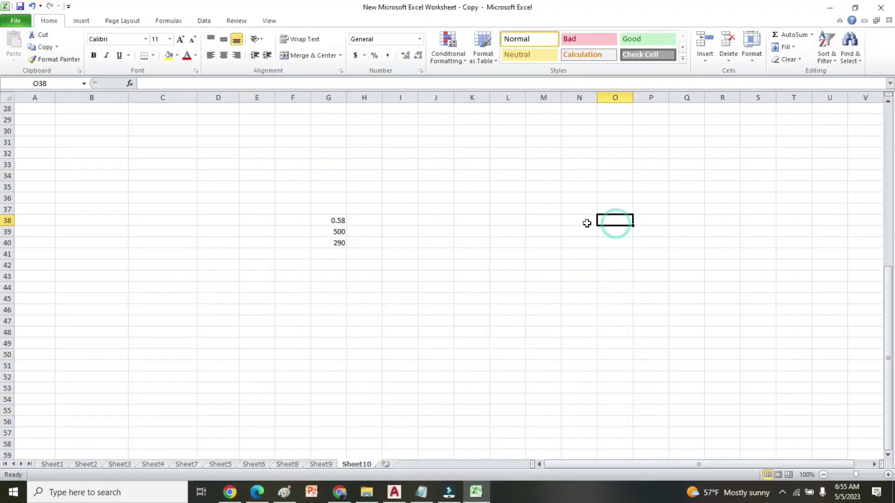
- Switch to AutoCAD and examine the grid spacing dimensions below the ground floor plan, especially the span between grids 4 and 5
left_click(399, 492)
scroll(407, 303, "down", 2)
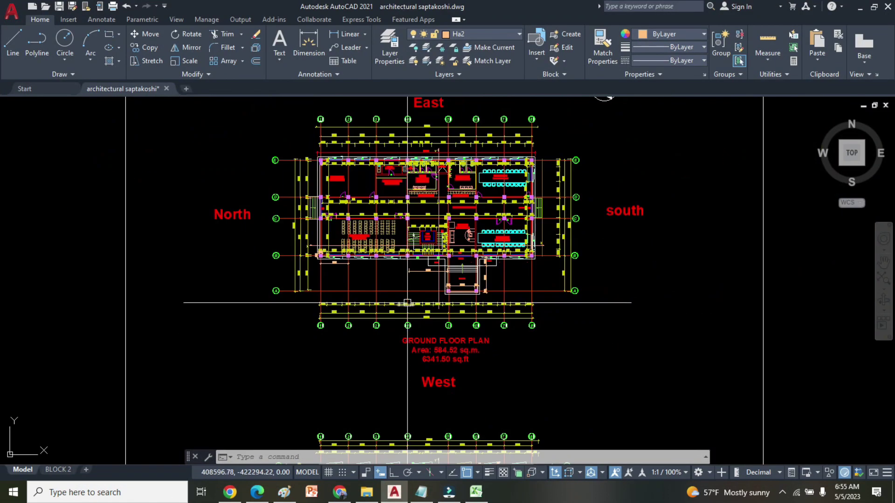
scroll(408, 303, "up", 3)
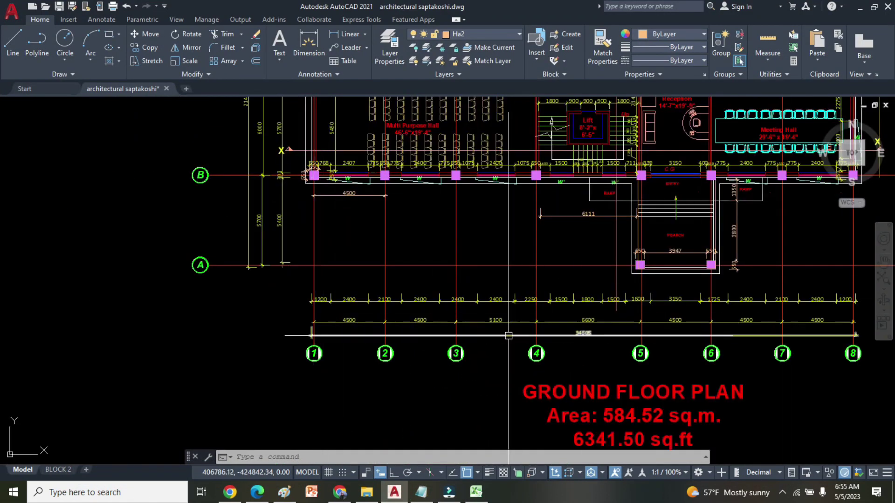
scroll(509, 336, "down", 2)
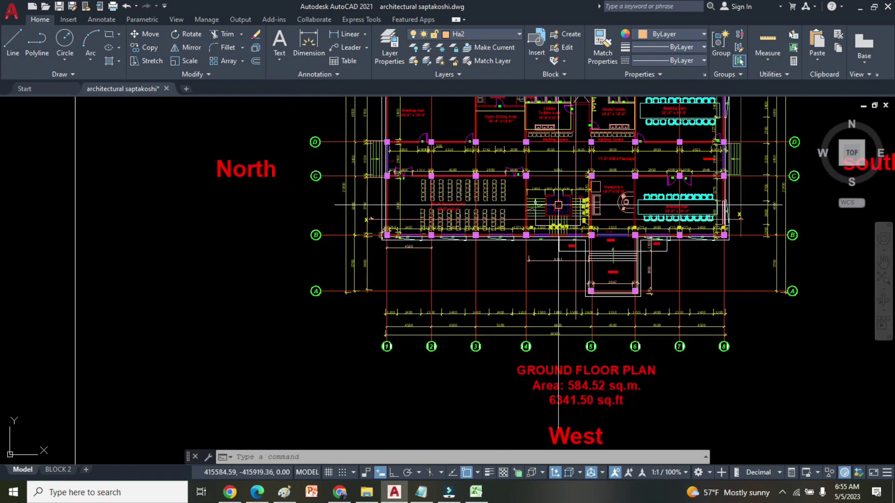
scroll(577, 316, "up", 2)
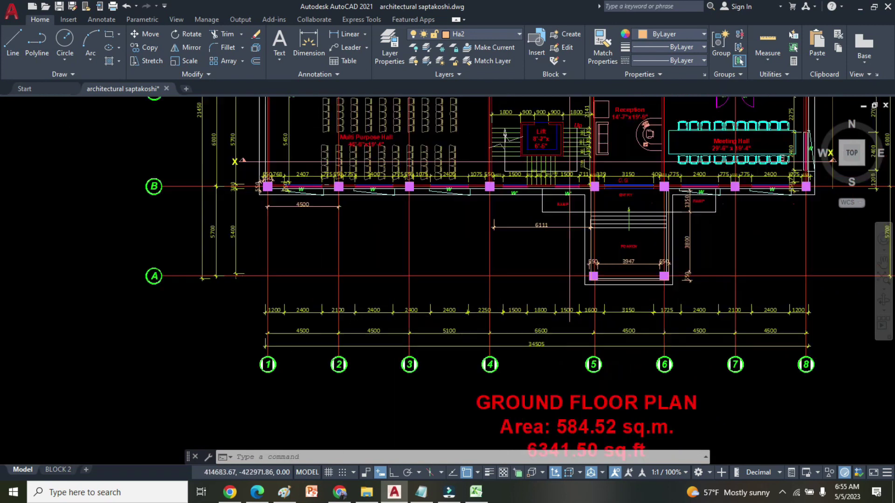
scroll(569, 317, "up", 3)
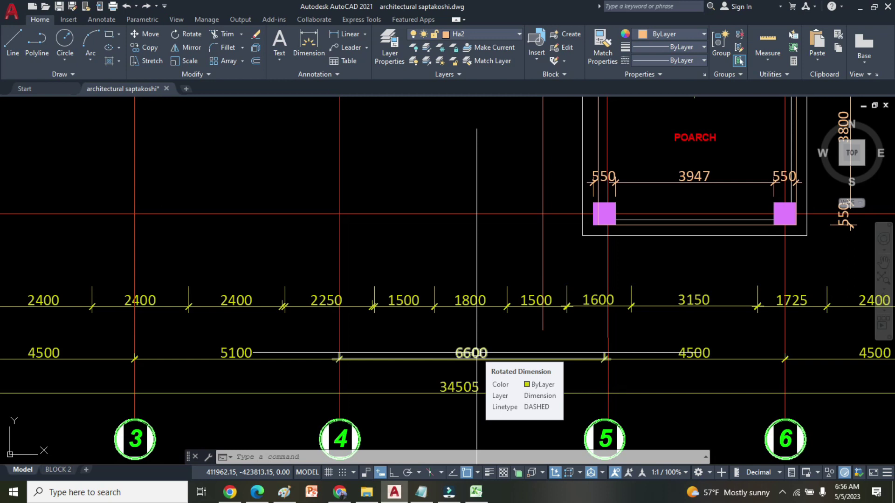
scroll(456, 356, "down", 3)
scroll(452, 357, "up", 3)
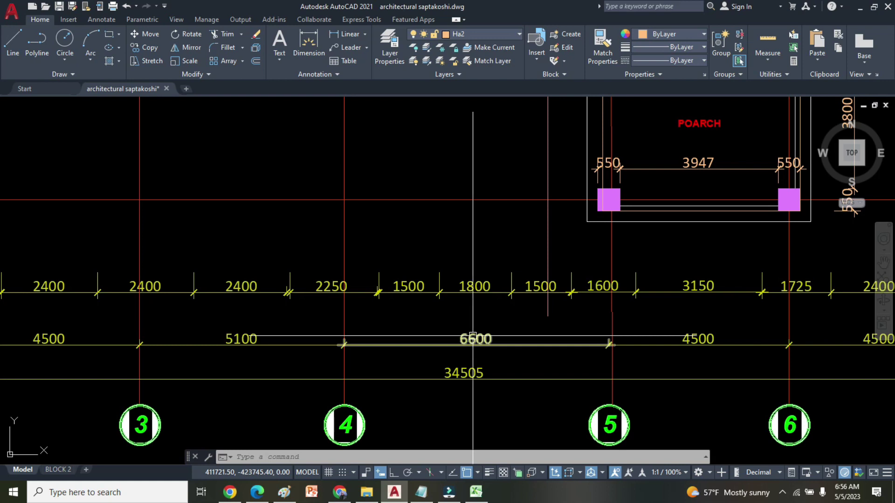
- Examine the overall column grid and room layout of the ground floor plan
scroll(472, 336, "down", 4)
scroll(467, 254, "down", 3)
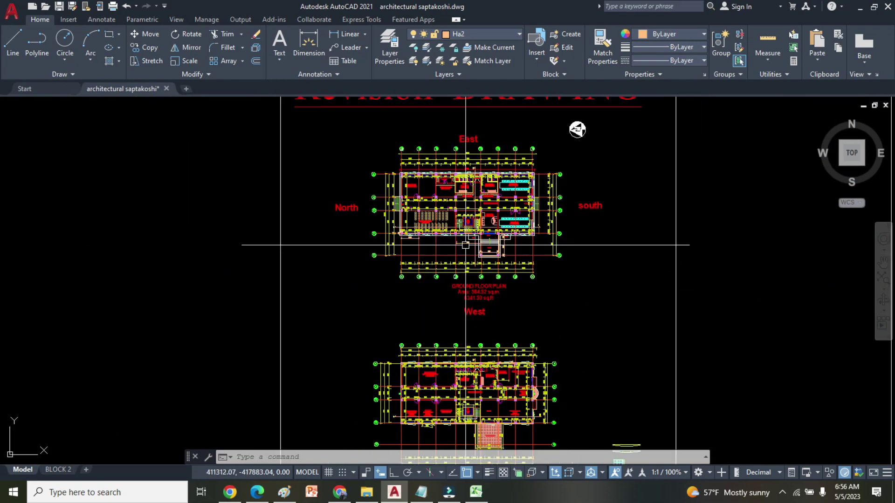
scroll(448, 201, "up", 3)
scroll(449, 201, "up", 2)
scroll(448, 201, "down", 2)
scroll(437, 220, "up", 2)
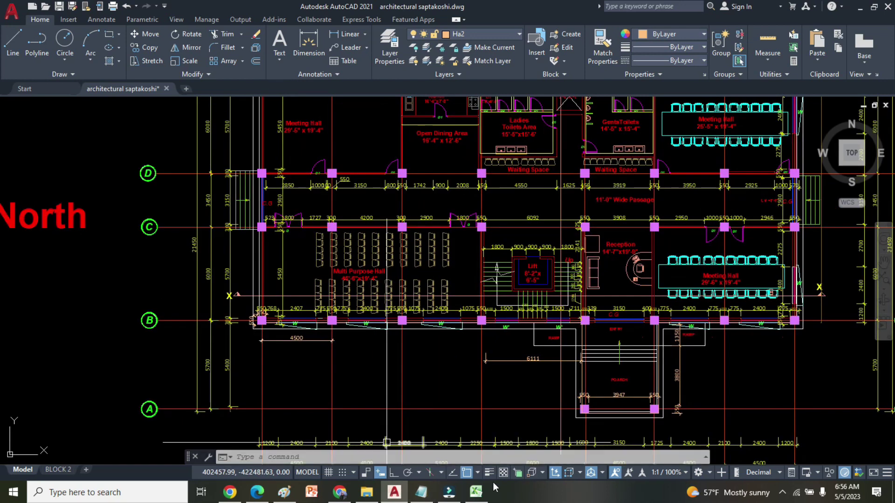
scroll(445, 274, "down", 2)
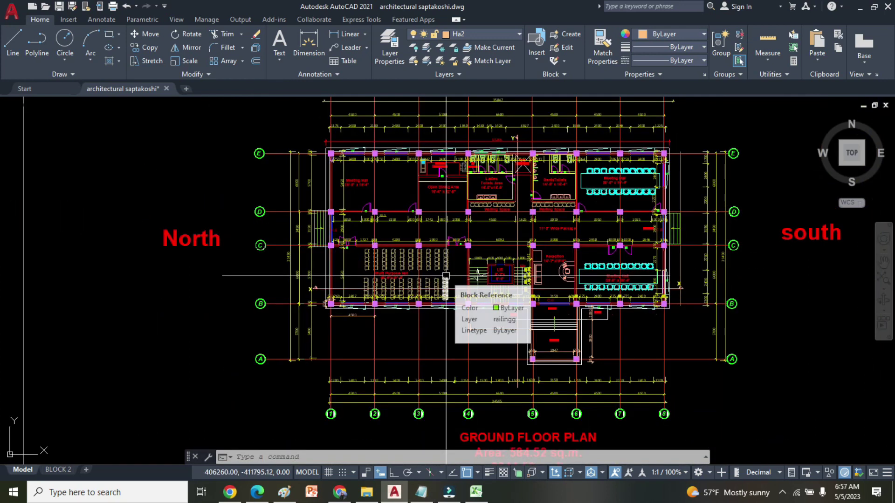
- Switch to the Excel worksheet and record the beam width in K37:M37 as B, 275 and mm
left_click(476, 491)
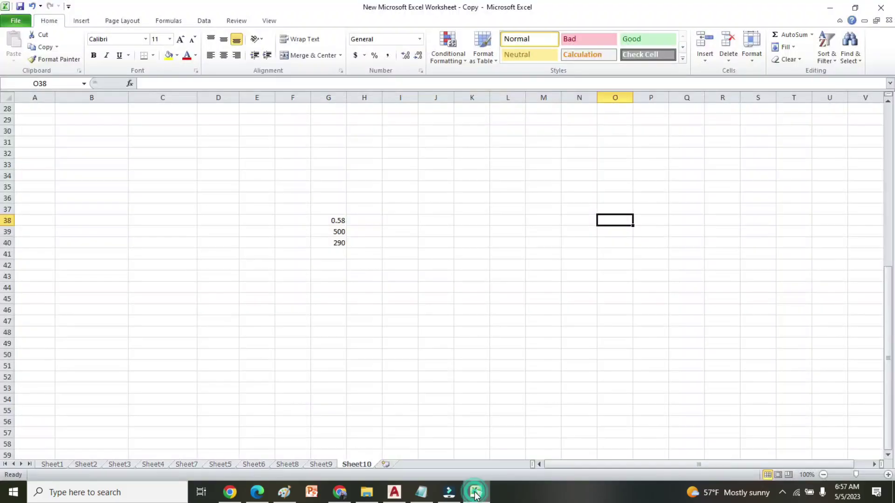
left_click(469, 210)
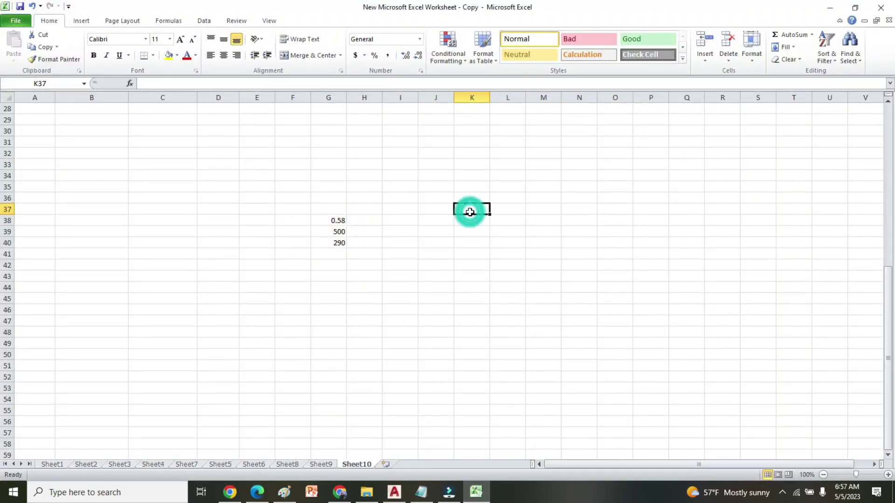
type("B")
left_click(502, 209)
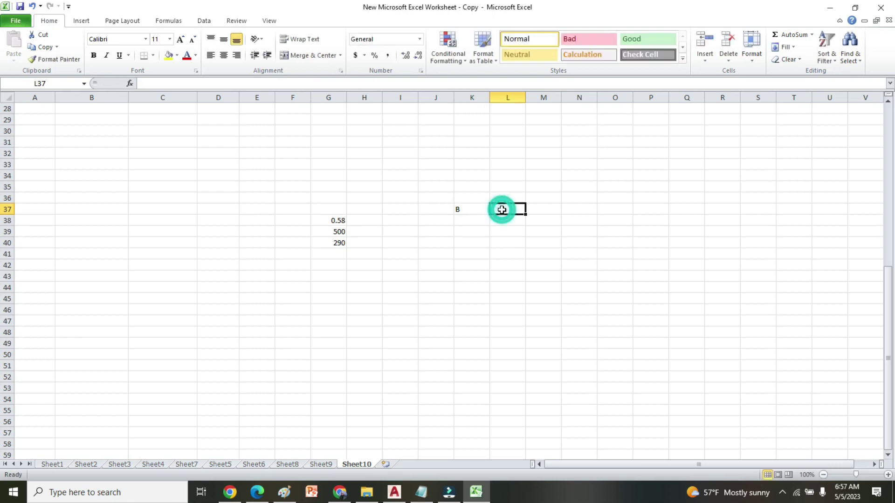
type("275")
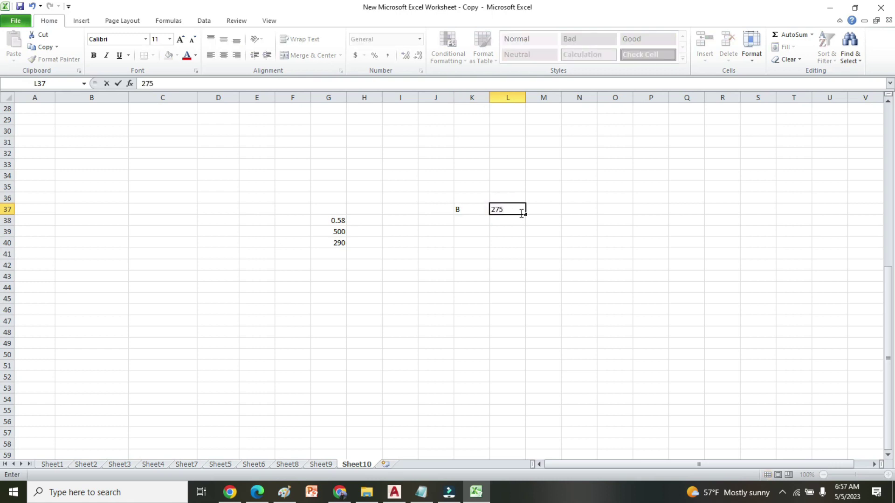
left_click(535, 209)
type("mm")
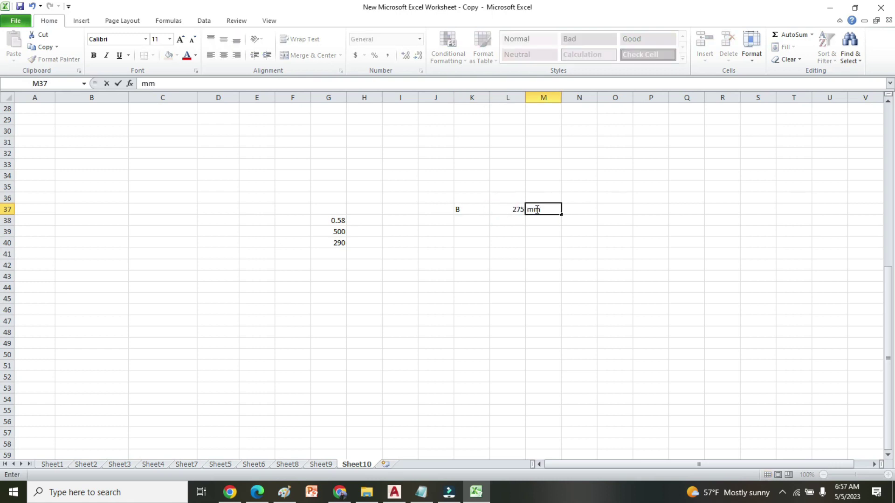
left_click(578, 263)
- Record the beam depth in K38:M38 as D, 550 and mm
left_click(459, 220)
type("D")
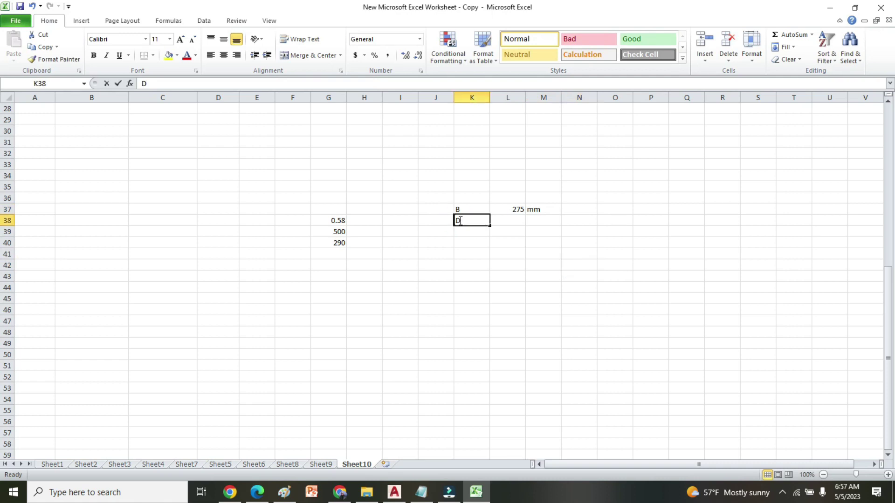
left_click(500, 223)
type("550")
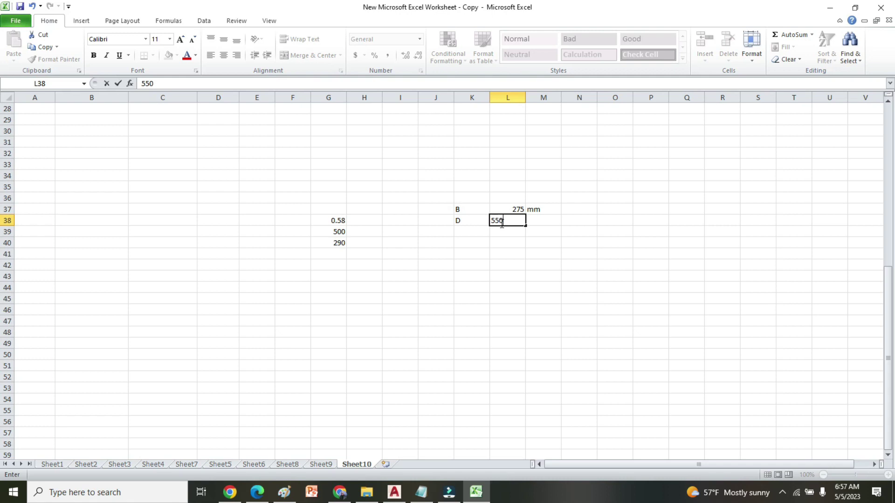
left_click(535, 220)
type("mm")
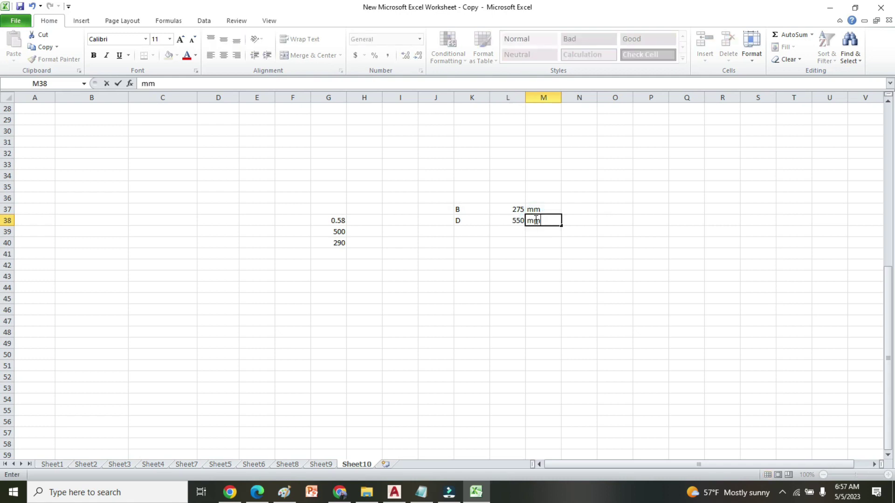
left_click(602, 298)
left_click(464, 197)
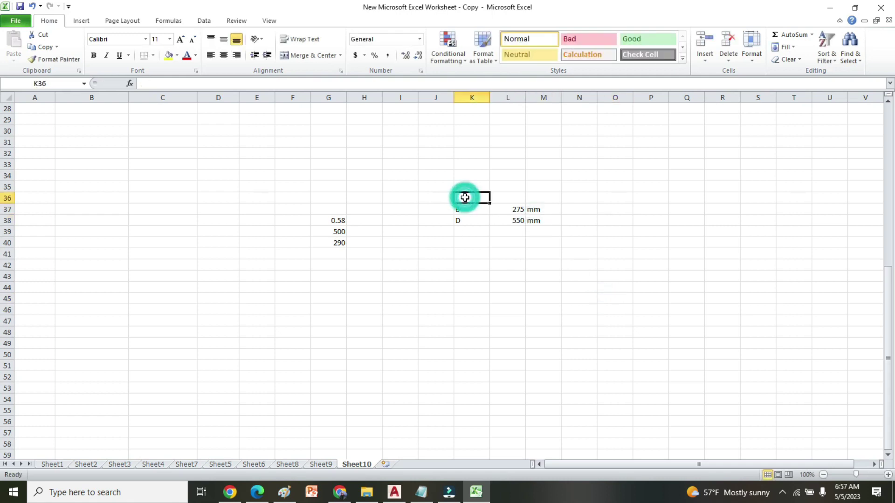
- Add the headings Main Beam in K36 and Sec. Beam in K40, and label K42 as D for the secondary beam depth
type("Main Beam")
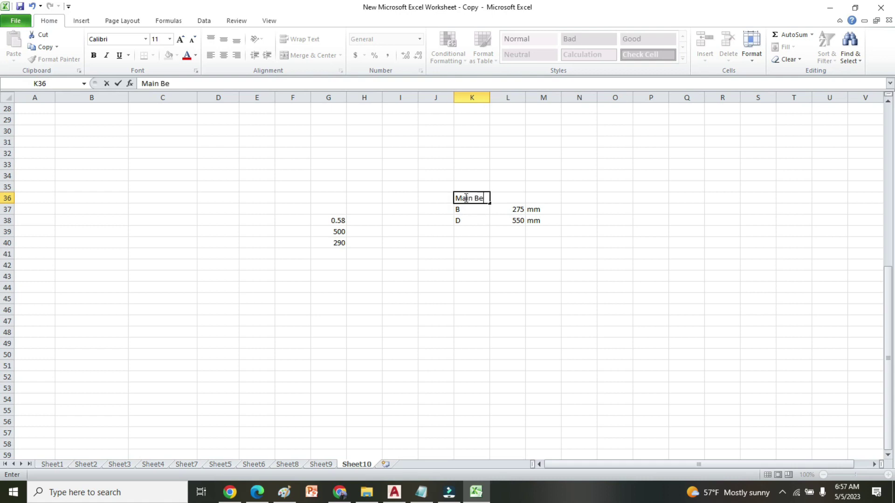
left_click(509, 256)
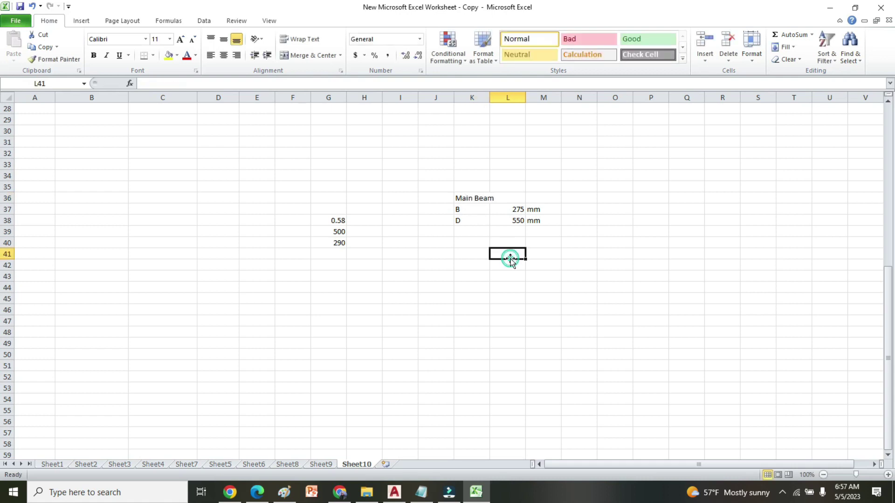
left_click(467, 243)
type("Sec")
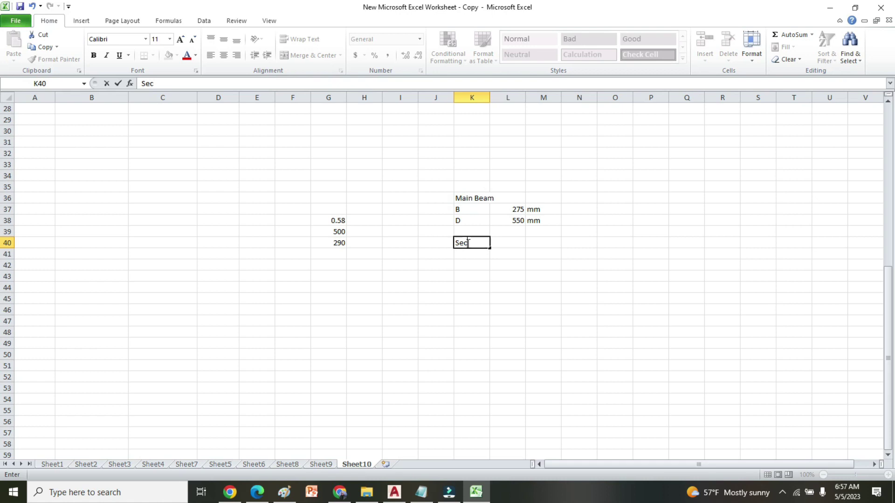
type(". Beam")
left_click(521, 287)
left_click(479, 262)
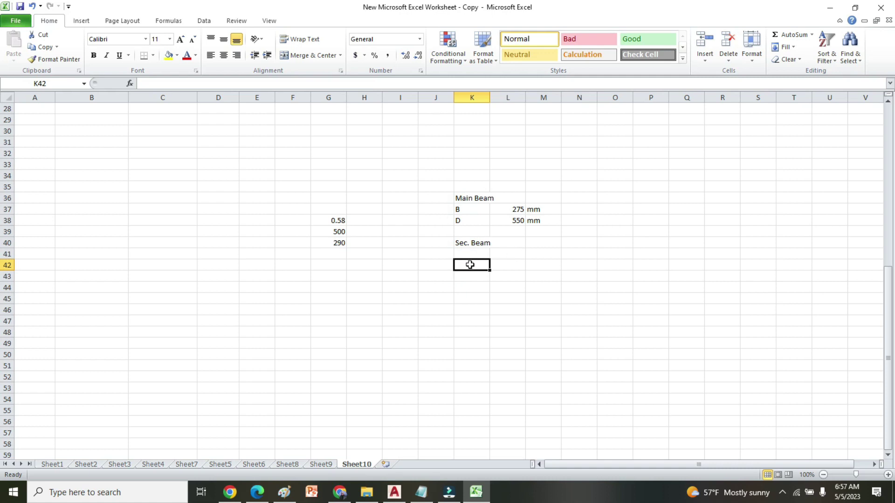
type("D")
- Try to calculate the secondary beam depth in L42 with the formula =0.75*L38/100
left_click(502, 264)
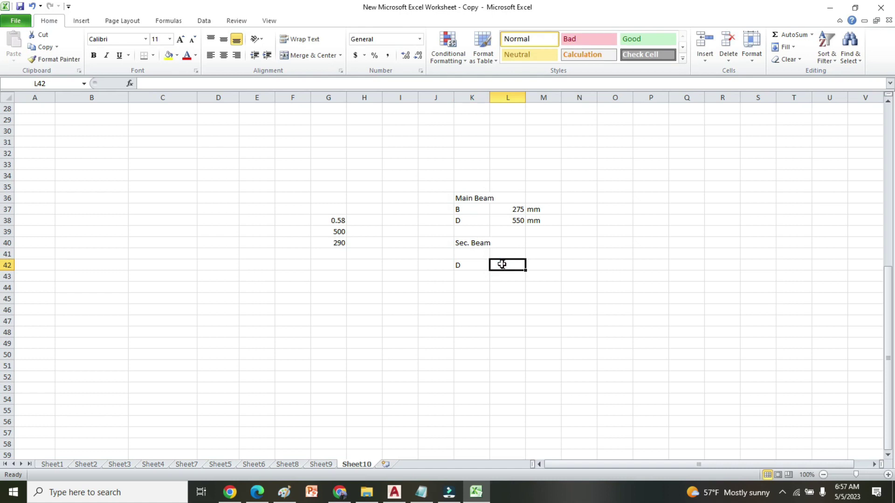
type("=0.75")
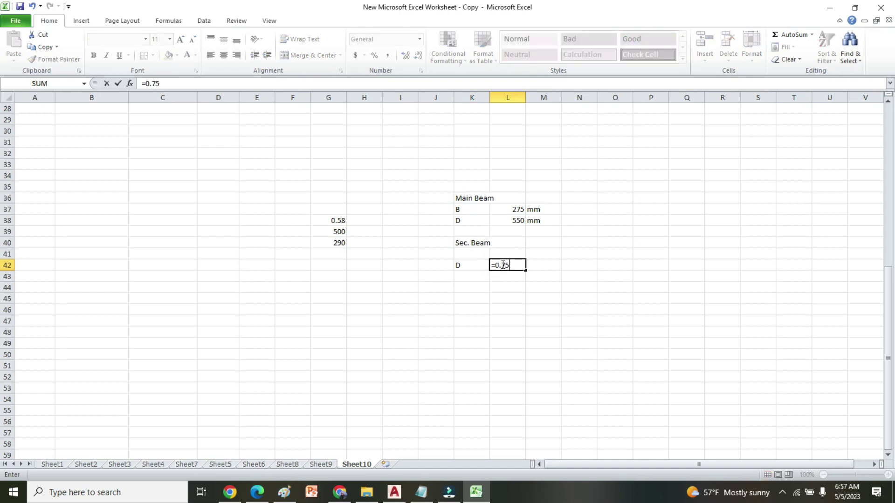
type("*")
left_click(513, 222)
type("/100")
key("Return")
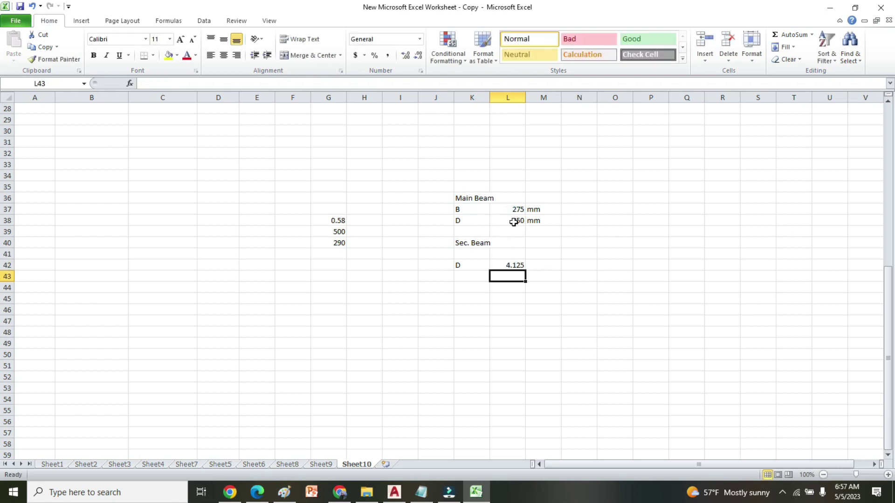
- Check the secondary beam depth formula in L42 and clear the cell
left_click(565, 306)
left_click(508, 267)
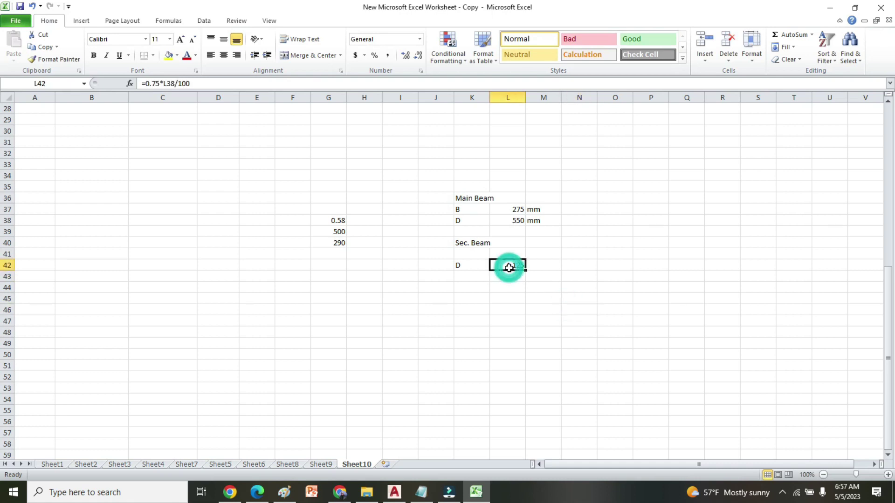
left_click(203, 83)
left_click(537, 269)
left_click(595, 295)
left_click(509, 265)
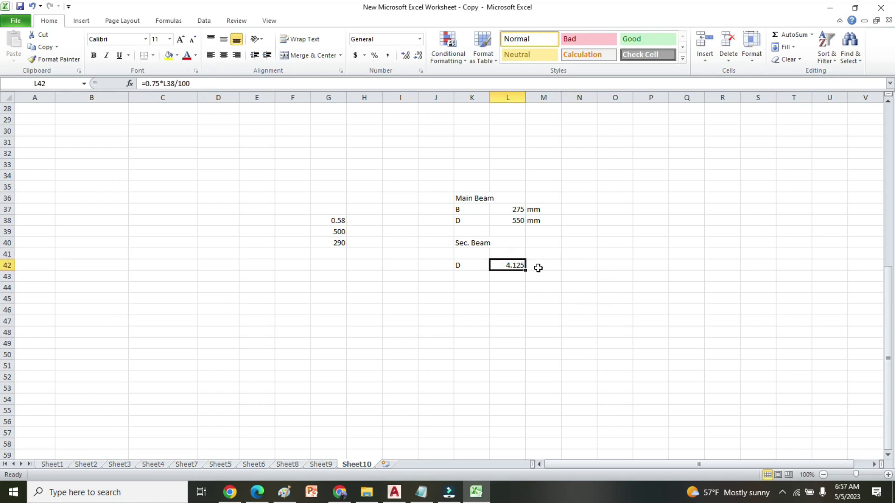
left_click(580, 275)
left_click(507, 264)
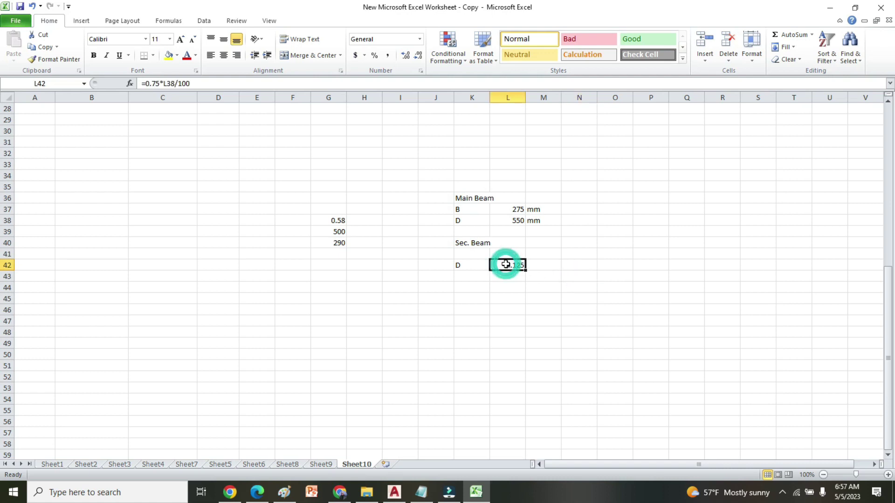
key("Delete")
left_click(566, 306)
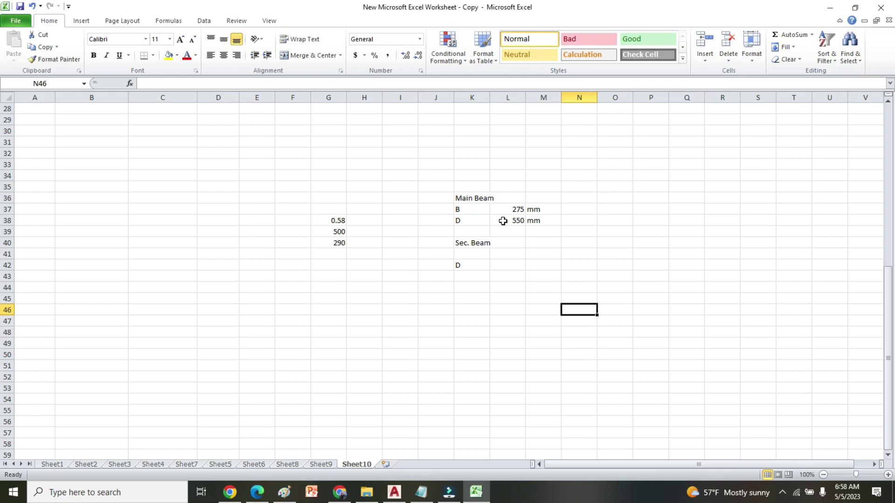
- Calculate the secondary beam depth in L42 as =0.75*L38 and enter the unit mm in M42
left_click(502, 221)
left_click(615, 321)
left_click(504, 265)
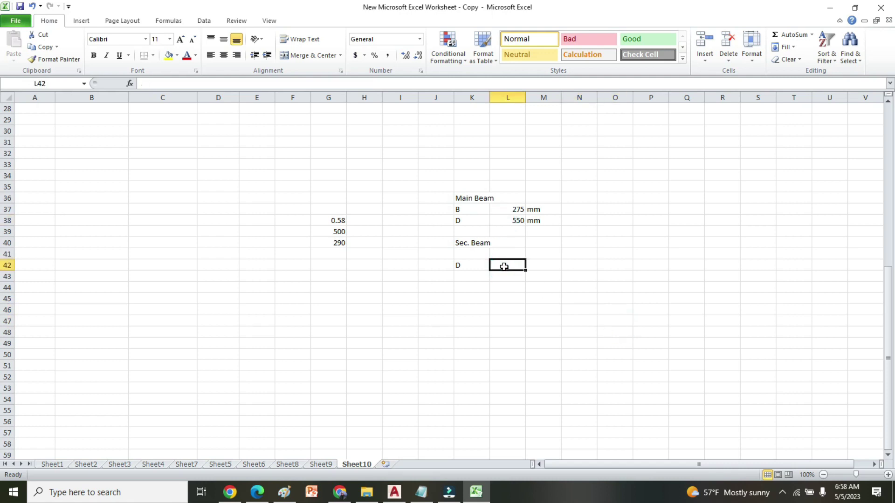
type("=")
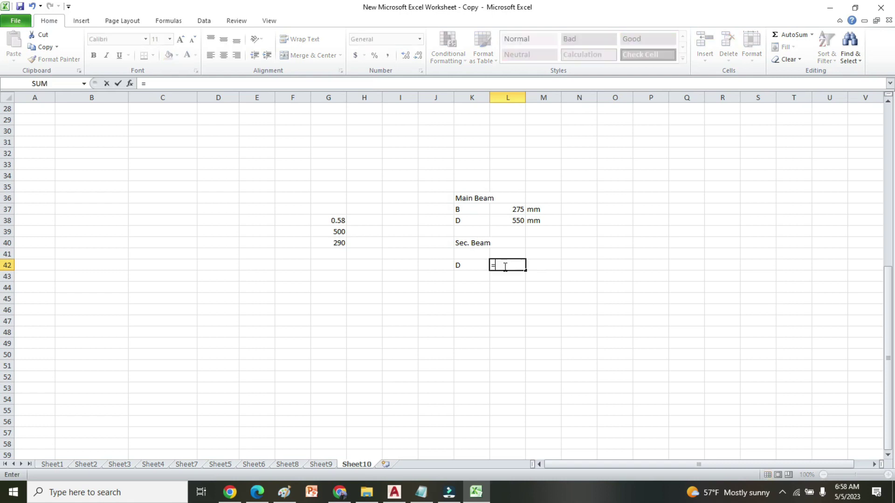
type("0.75*")
left_click(501, 221)
key("Return")
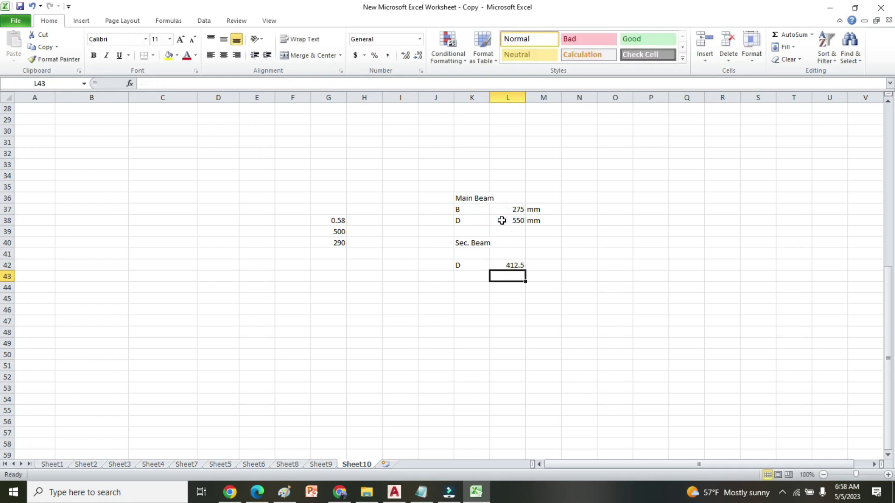
left_click(538, 265)
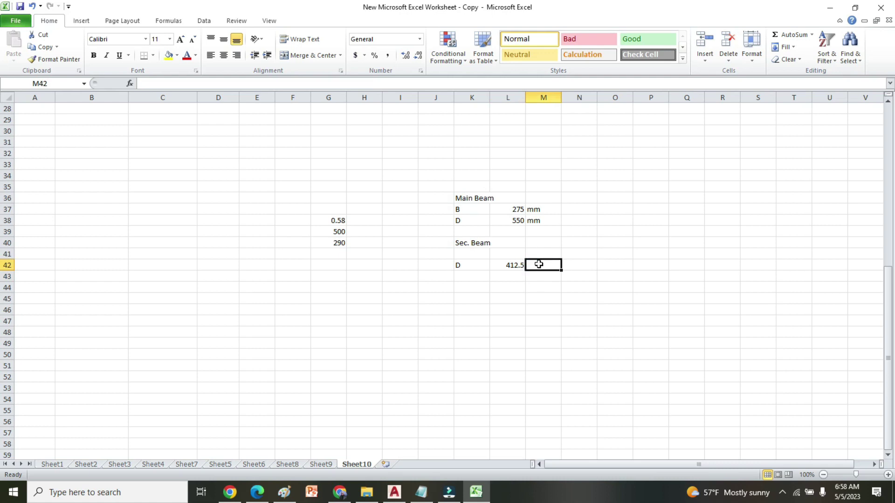
type("mm")
left_click(606, 299)
- Record the rounded-up secondary beam depth as 450 in L43 with the unit mm in M43
left_click(500, 277)
type("450")
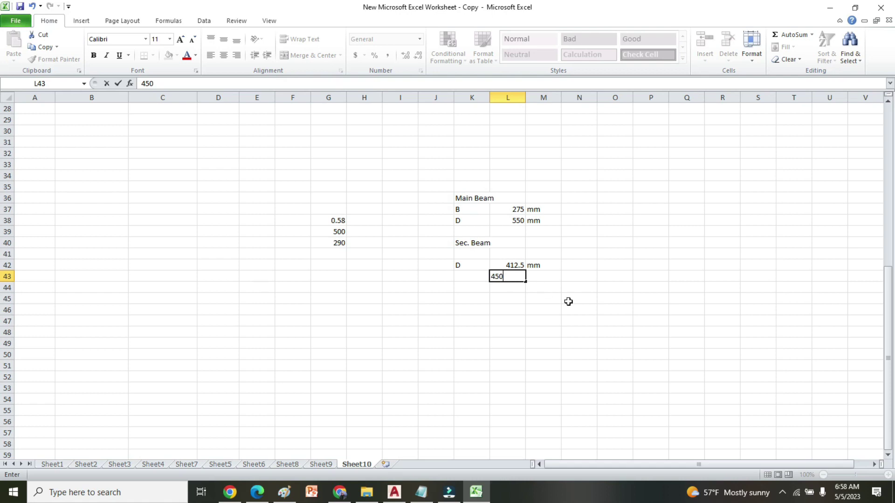
left_click(570, 301)
left_click(537, 278)
type("mm")
left_click(615, 304)
- Label K44 as B, calculate the secondary beam width in L44 as =L43/2 and enter mm in M44
left_click(465, 288)
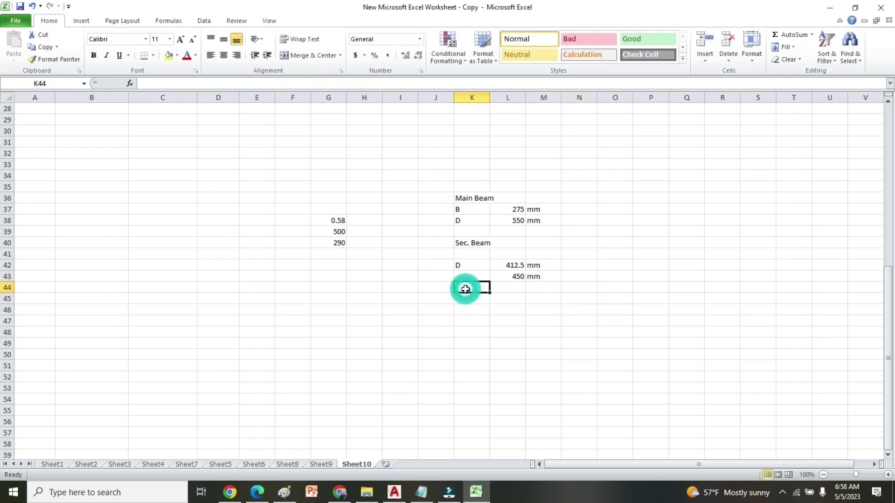
type("B")
left_click(495, 287)
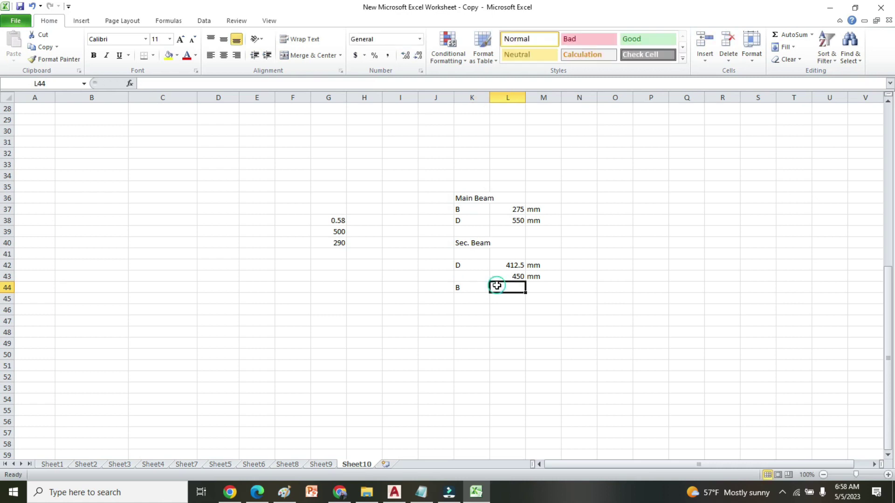
type("=")
left_click(494, 275)
type("/2")
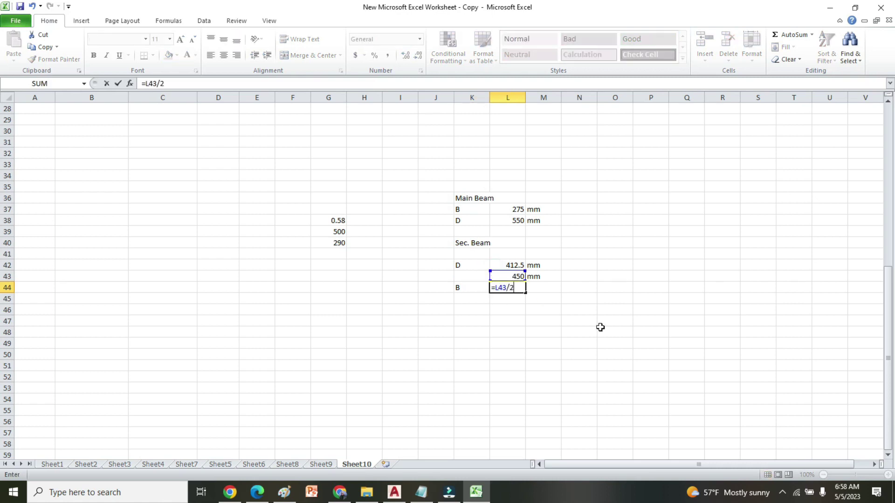
left_click(618, 332)
left_click(546, 289)
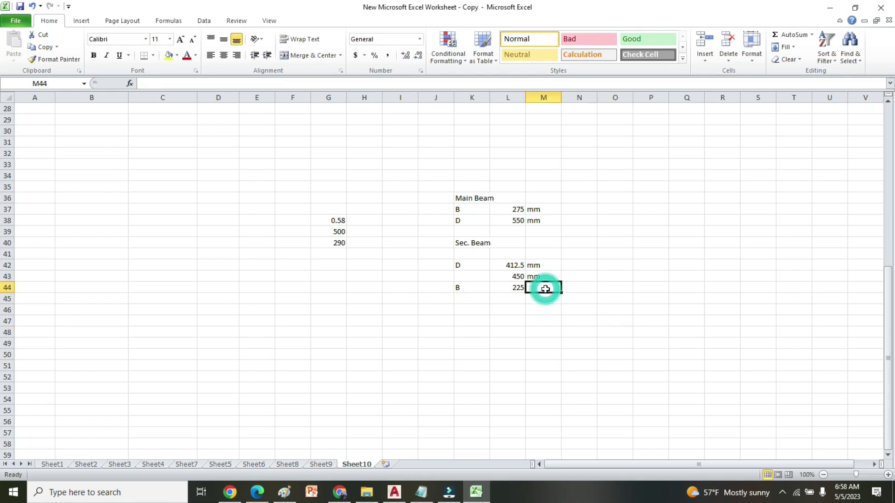
type("mm")
left_click(623, 306)
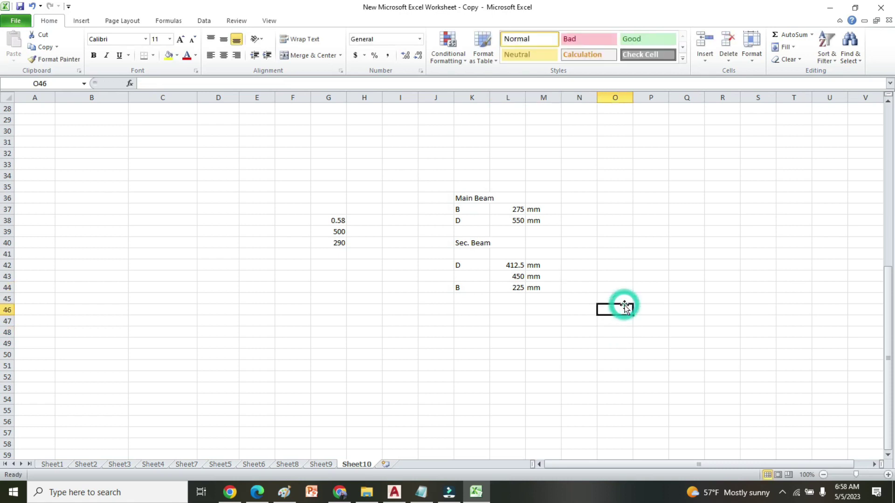
- Examine the adopted secondary beam depth in L43 and width in L44
left_click(565, 323)
left_click(654, 310)
left_click(582, 275)
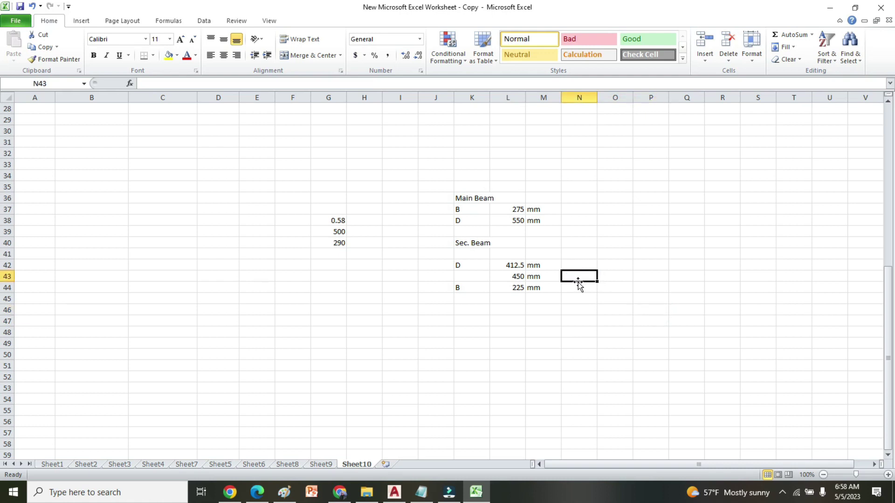
left_click(512, 277)
left_click(570, 320)
left_click(502, 288)
left_click(577, 290)
left_click(501, 288)
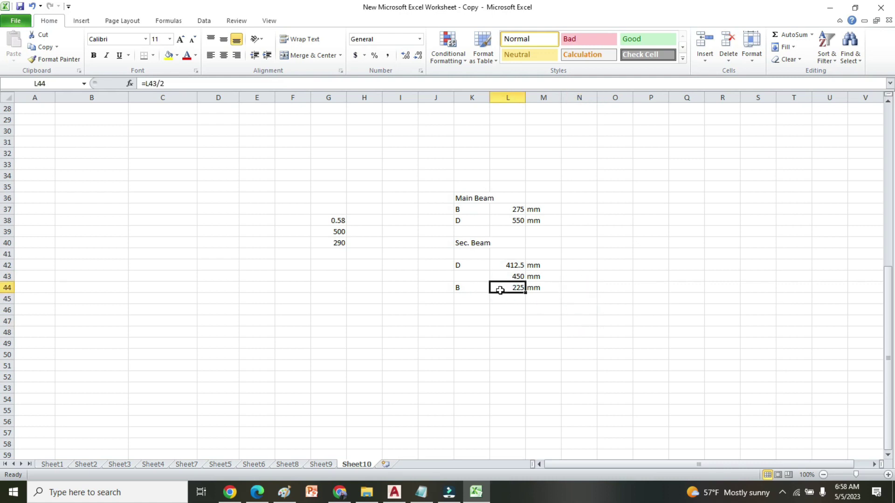
left_click(604, 310)
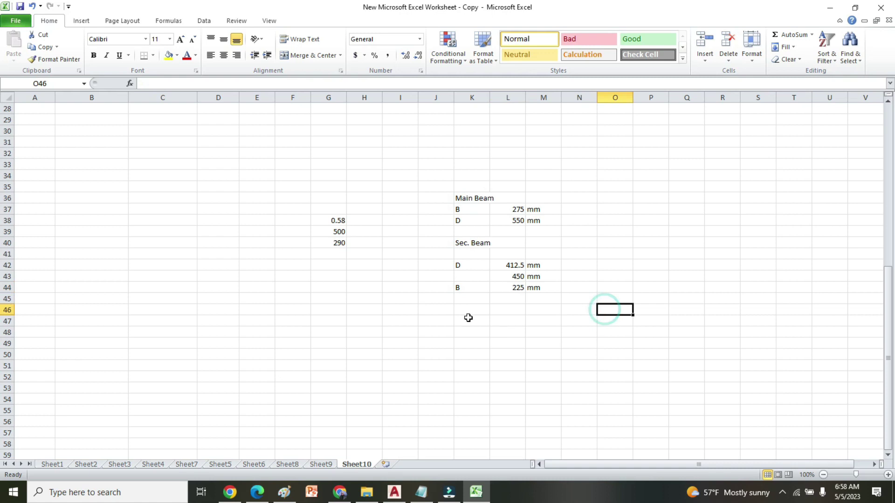
left_click(512, 287)
left_click(509, 276)
left_click(616, 321)
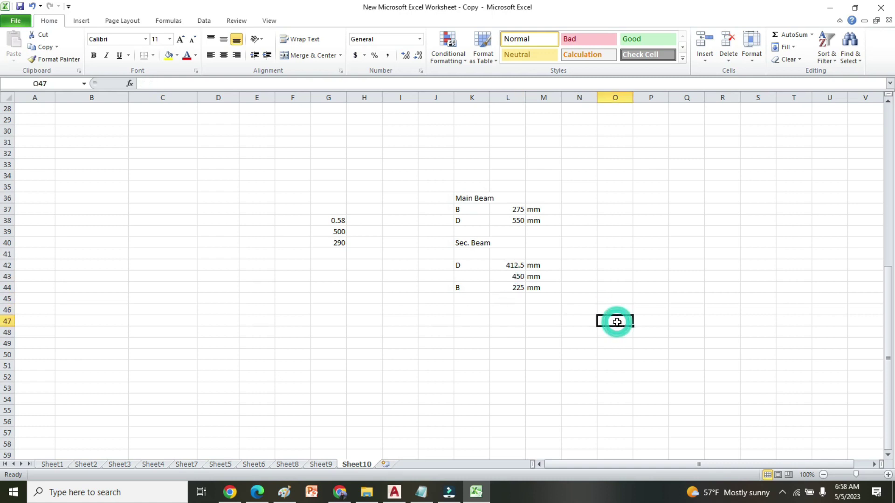
left_click(507, 354)
left_click(624, 332)
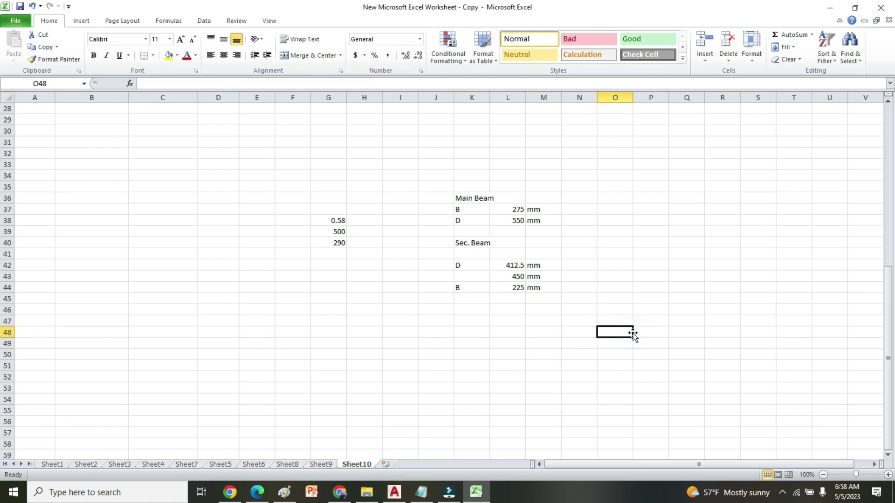
left_click(543, 354)
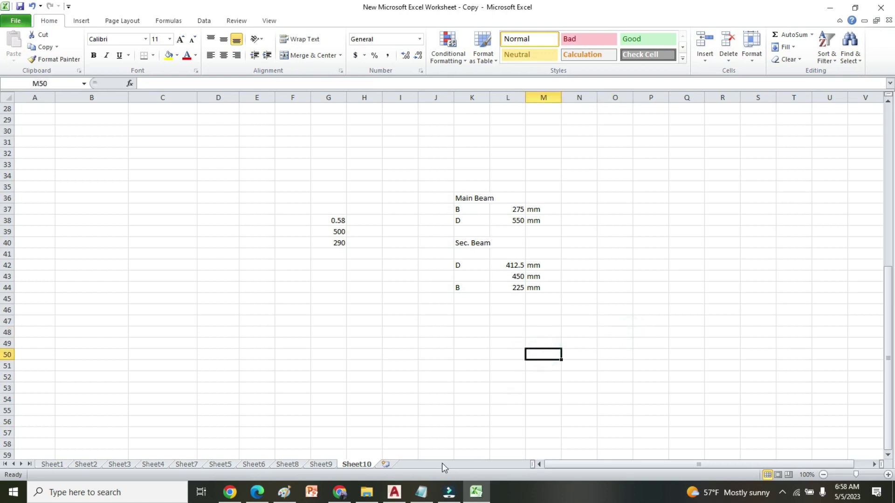
- Switch to File Explorer, open the 2.1PD of Slab presentation from the Day 6 folder and present it up to slide 2
left_click(366, 492)
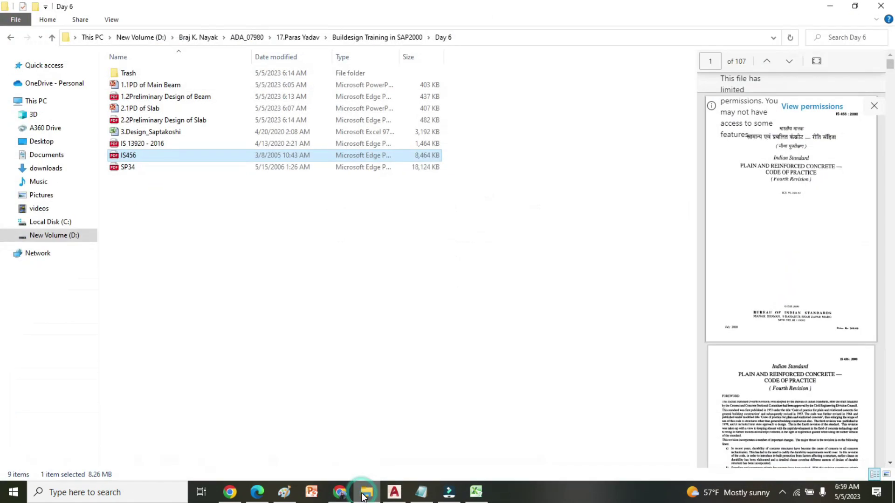
left_click(405, 367)
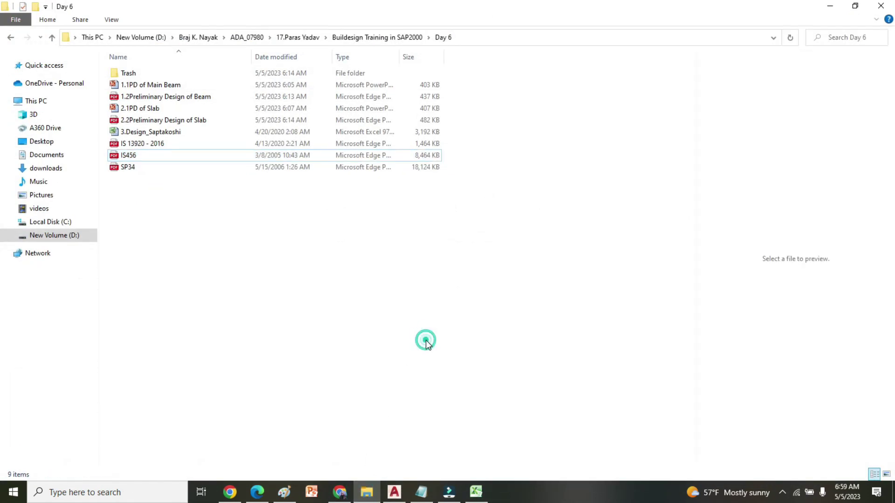
left_click(479, 257)
left_click(146, 109)
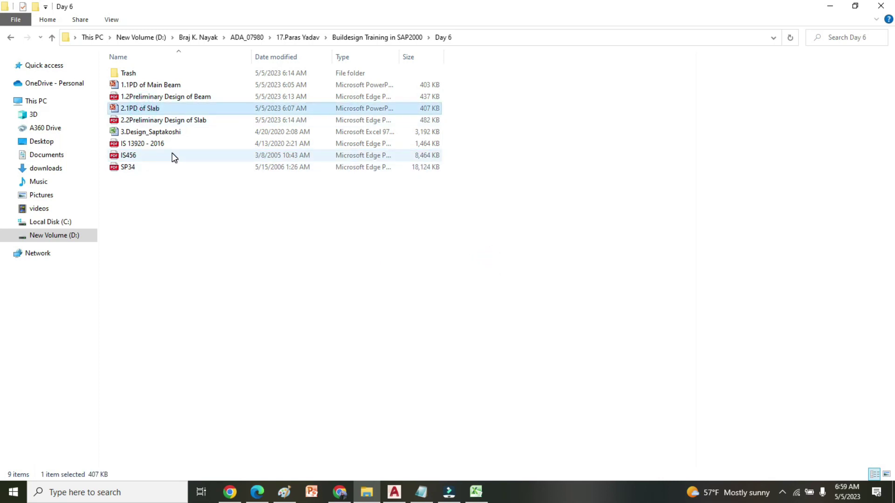
double_click(147, 111)
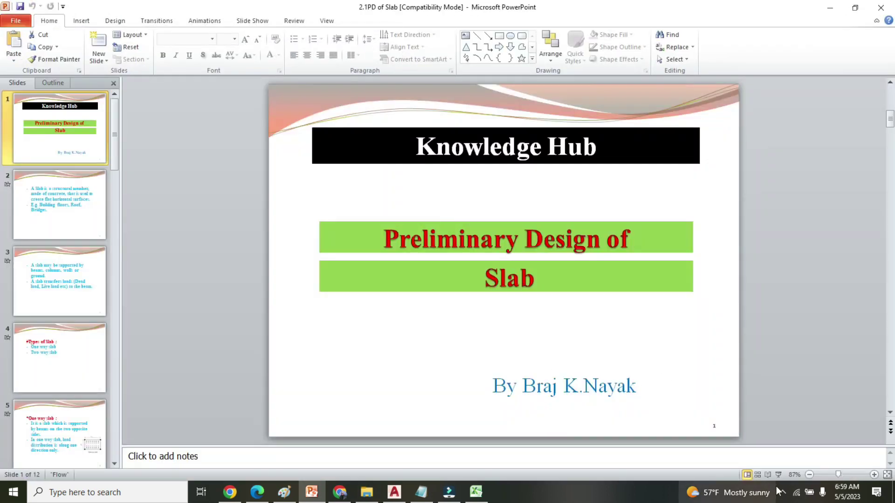
left_click(776, 474)
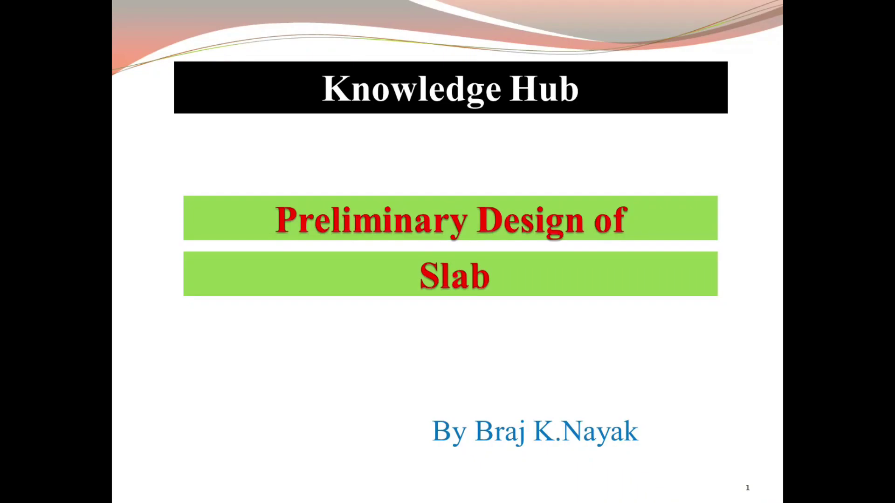
left_click(553, 347)
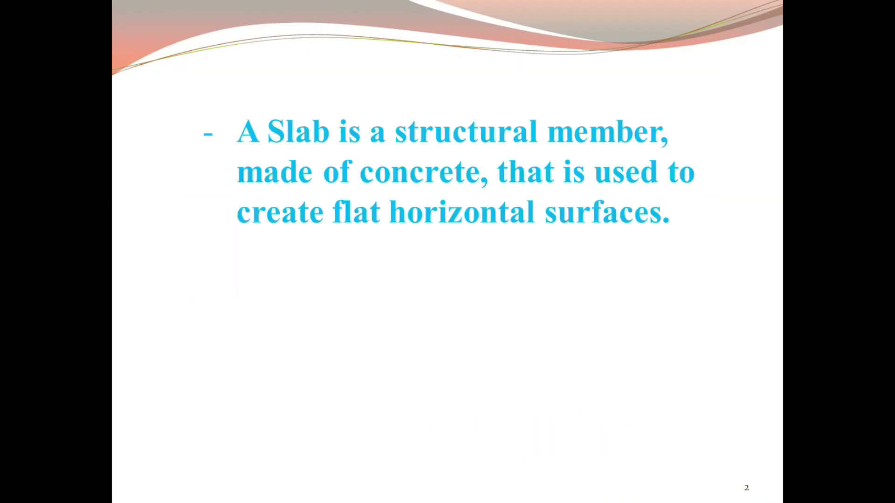
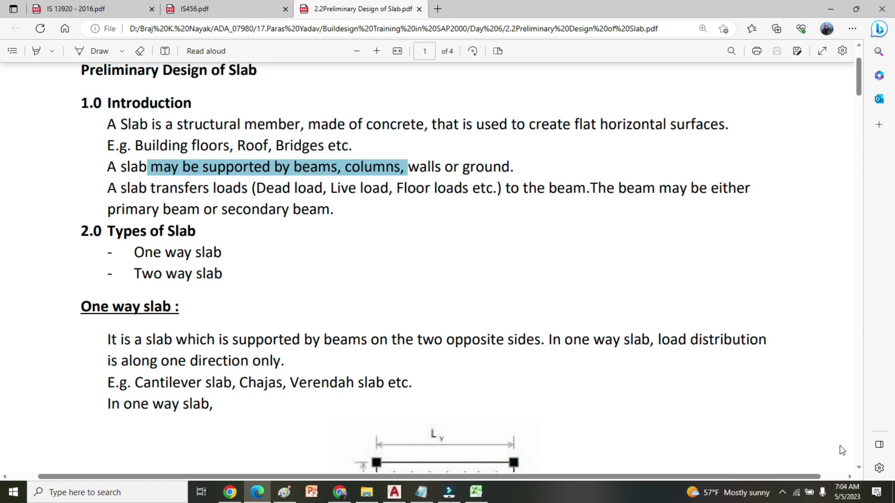
- Read the one way and two way slab sections in 2.2Preliminary Design of Slab.pdf
left_click(858, 467)
left_click(858, 467)
left_click(859, 467)
left_click(858, 467)
left_click(860, 468)
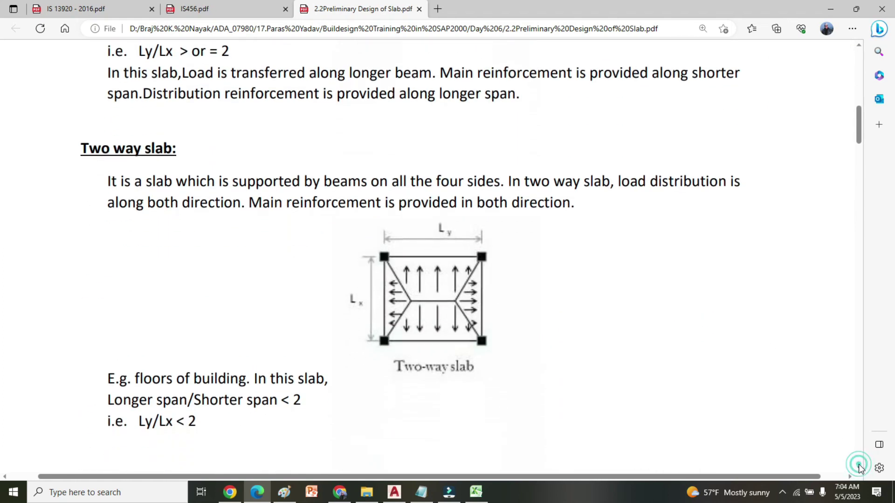
- Read the slab effective depth formula, the modification factor and its IS 456:2000 clause reference in the preliminary slab design notes
left_click(859, 468)
left_click(858, 465)
left_click(859, 465)
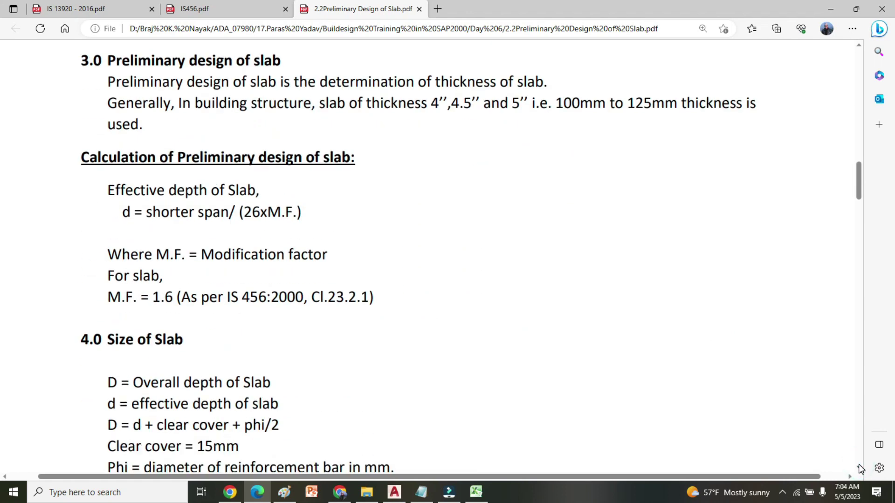
left_click(858, 466)
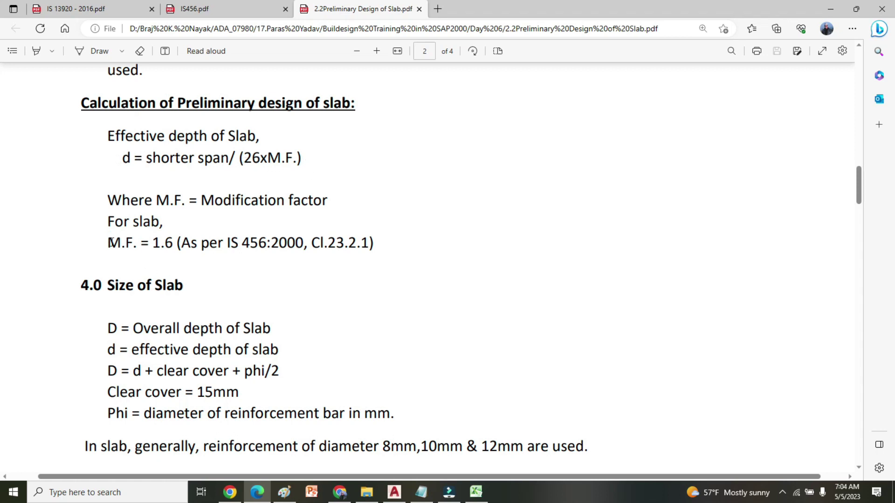
double_click(155, 243)
left_click(257, 265)
left_click_drag(241, 243, 320, 243)
left_click(490, 285)
- Open IS456.pdf and review the span to depth rules of clause 23.2.1 and the tension reinforcement modification factor chart
left_click(182, 7)
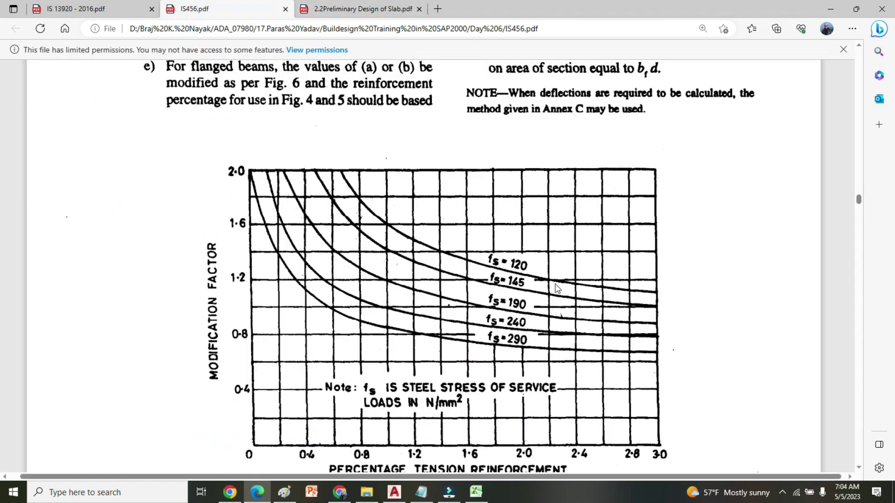
scroll(541, 273, "down", 20)
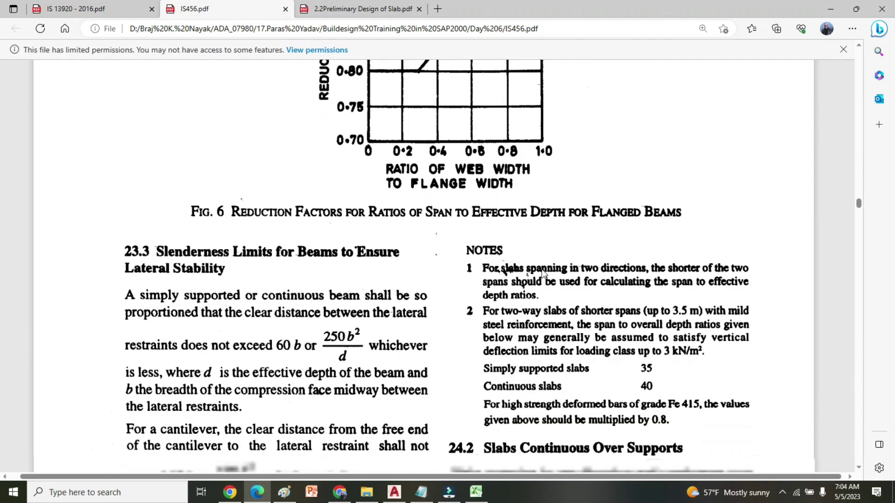
scroll(543, 273, "up", 15)
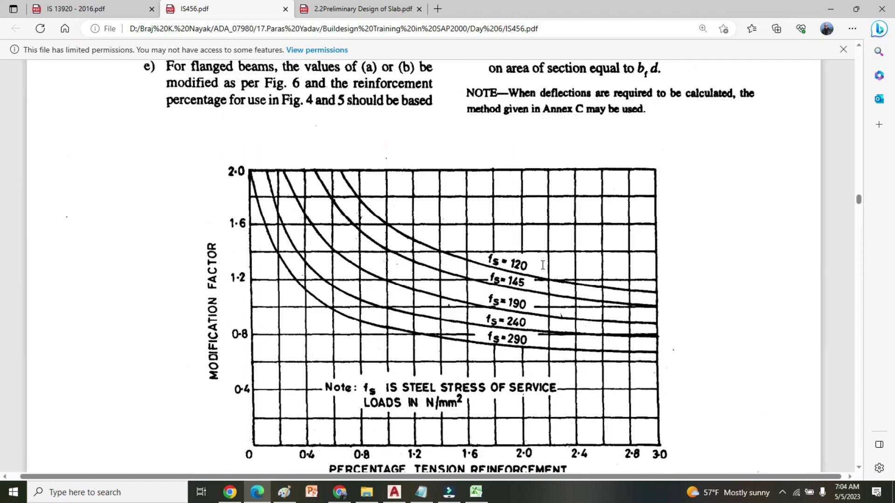
scroll(543, 264, "up", 6)
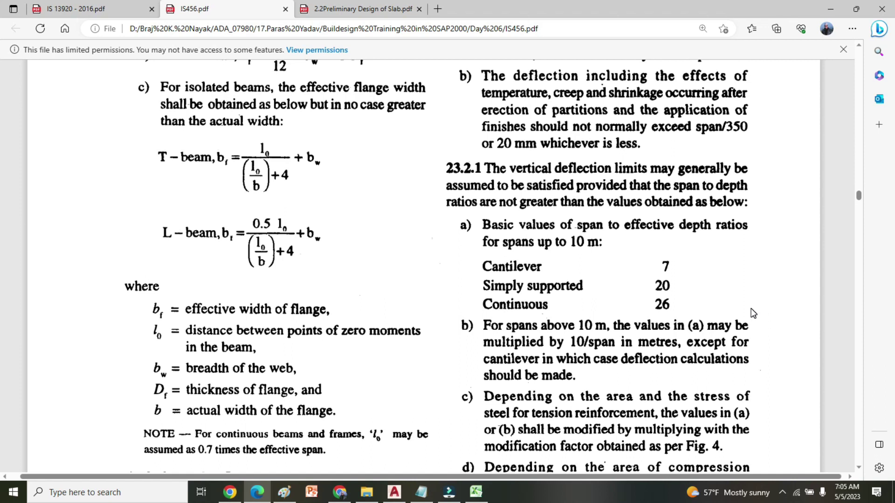
scroll(753, 313, "down", 7)
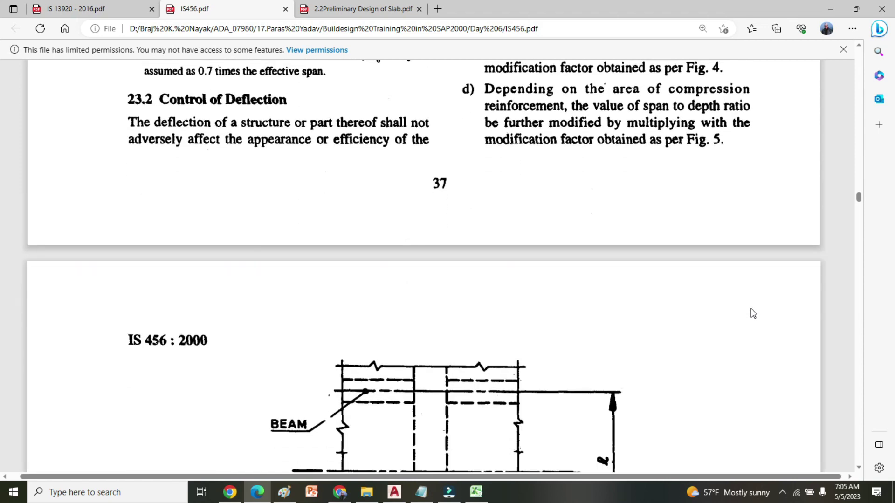
scroll(748, 307, "down", 7)
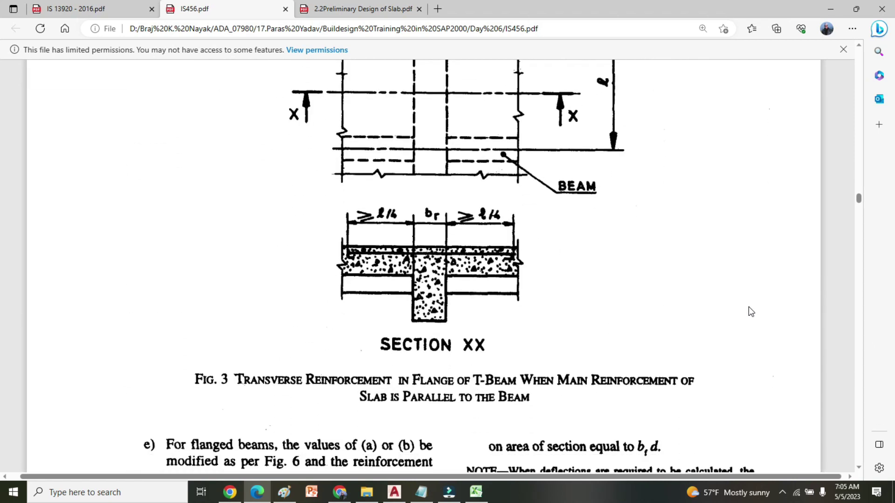
scroll(748, 306, "down", 7)
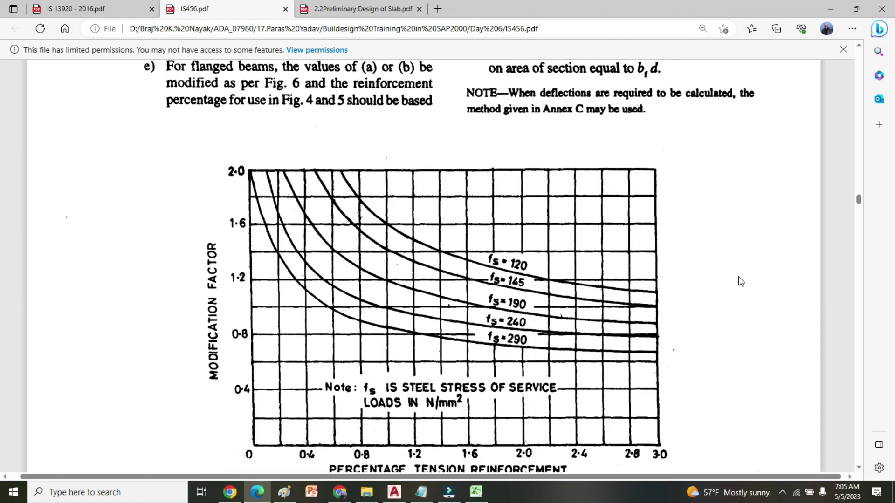
- Look through the Fig. 5 and Fig. 6 factor charts and return to the Fig. 4 modification factor chart
scroll(738, 277, "down", 7)
scroll(738, 276, "down", 7)
scroll(738, 275, "down", 6)
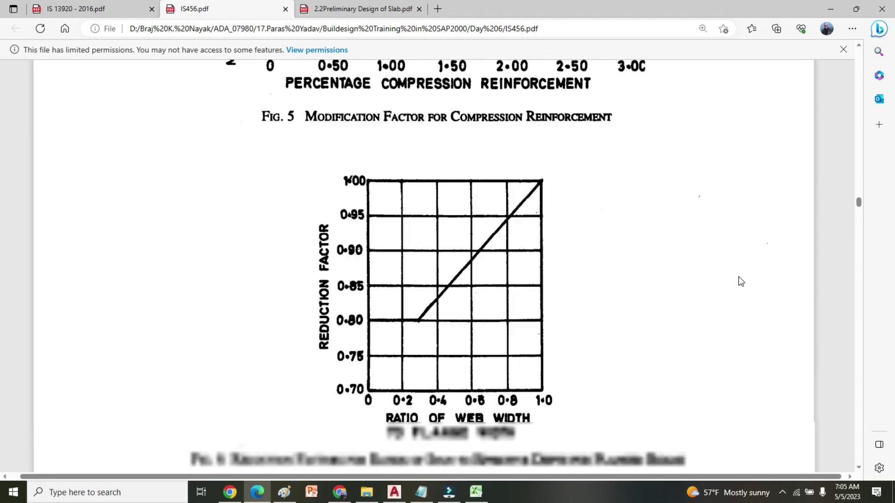
scroll(738, 275, "up", 5)
scroll(739, 276, "up", 15)
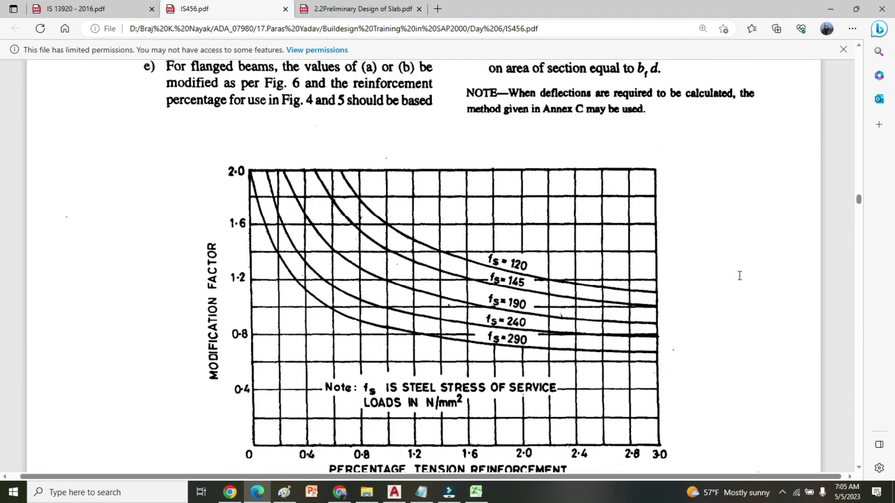
- Go back to clause 23.2.1 and examine the basic span to effective depth ratio for continuous members
scroll(739, 276, "up", 8)
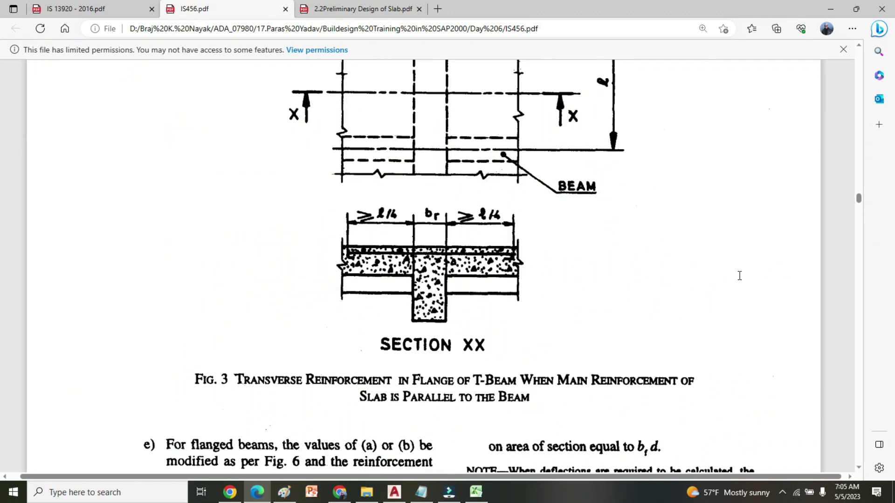
scroll(741, 280, "up", 8)
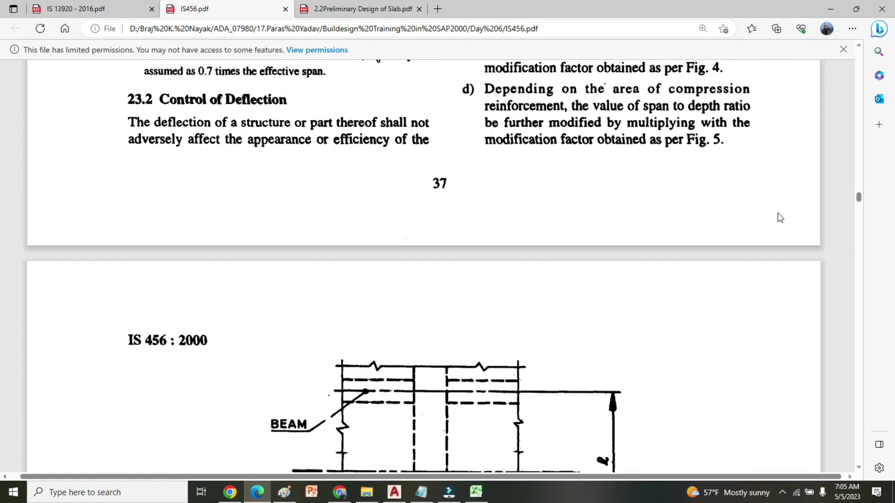
left_click(857, 46)
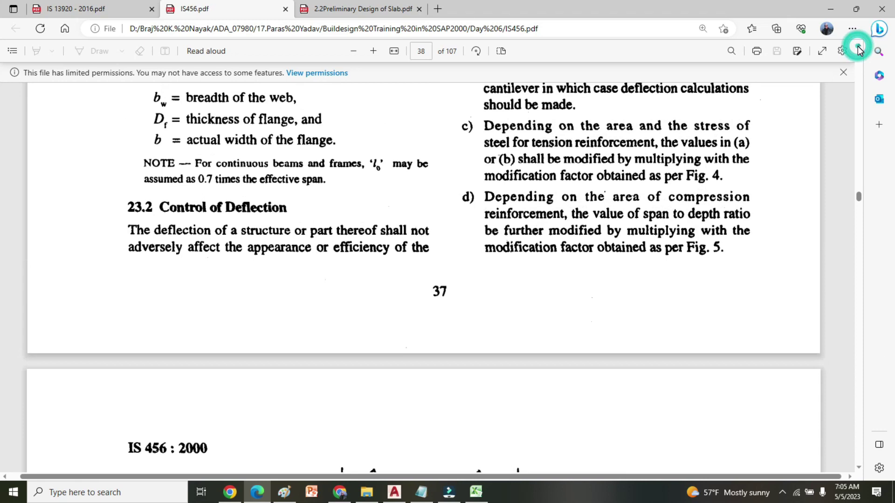
left_click(857, 46)
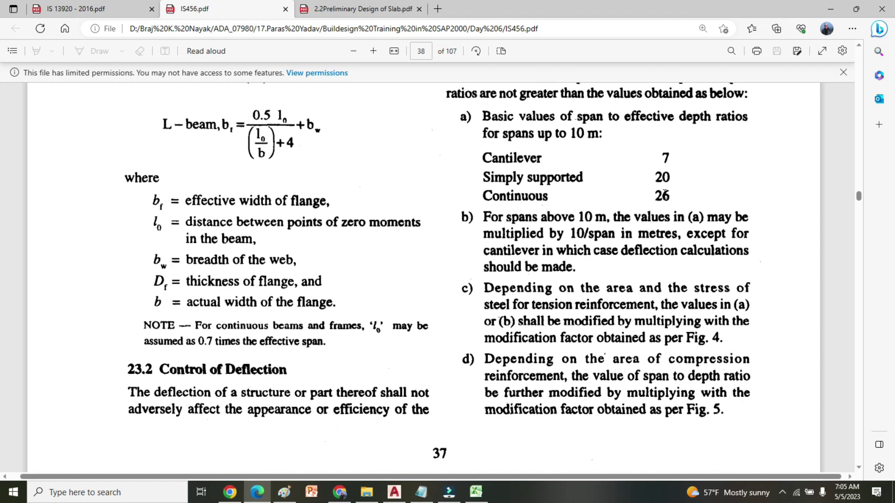
double_click(661, 197)
left_click(653, 259)
- Examine the Fig. 4 modification factor curves for tension reinforcement in IS 456
scroll(591, 301, "down", 15)
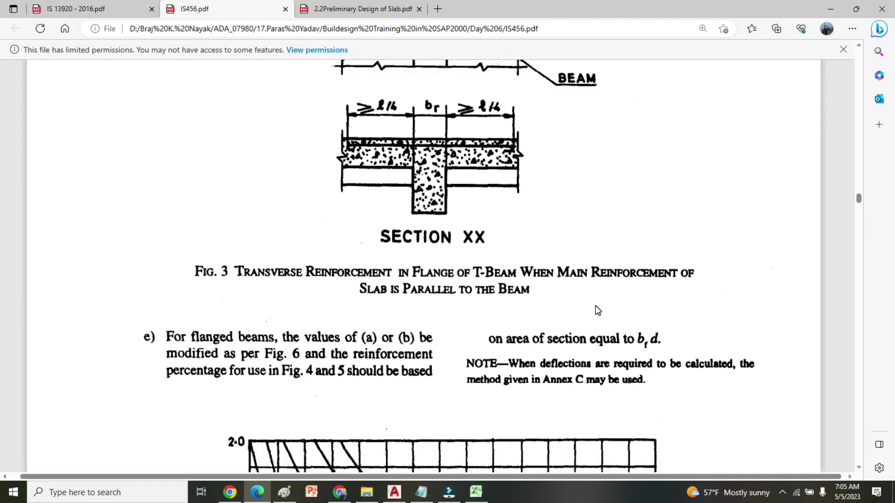
scroll(594, 306, "down", 15)
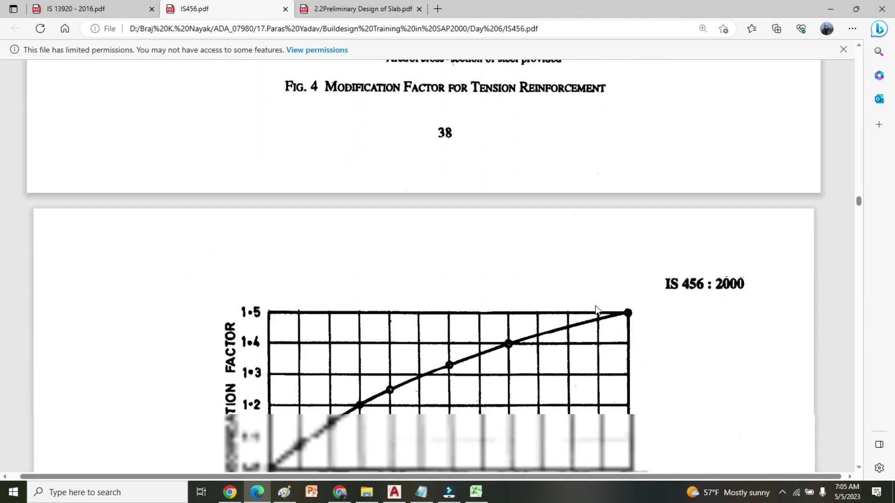
scroll(596, 306, "down", 1)
scroll(600, 305, "down", 10)
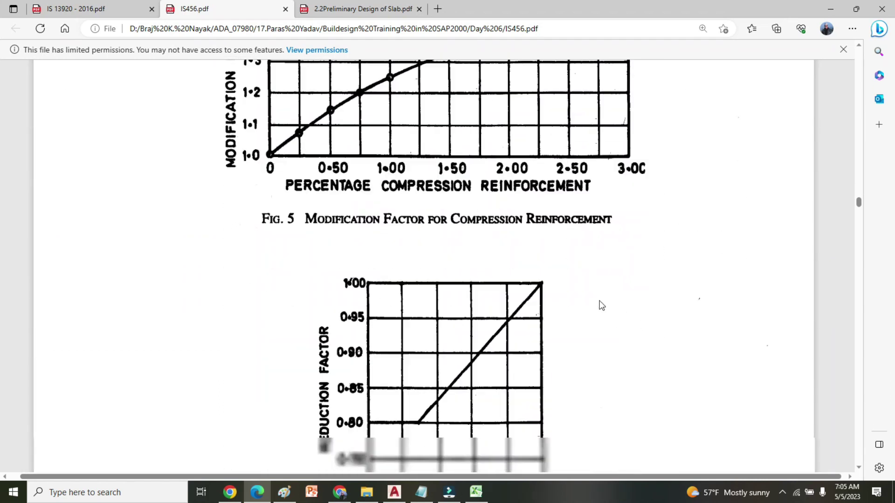
scroll(600, 305, "up", 20)
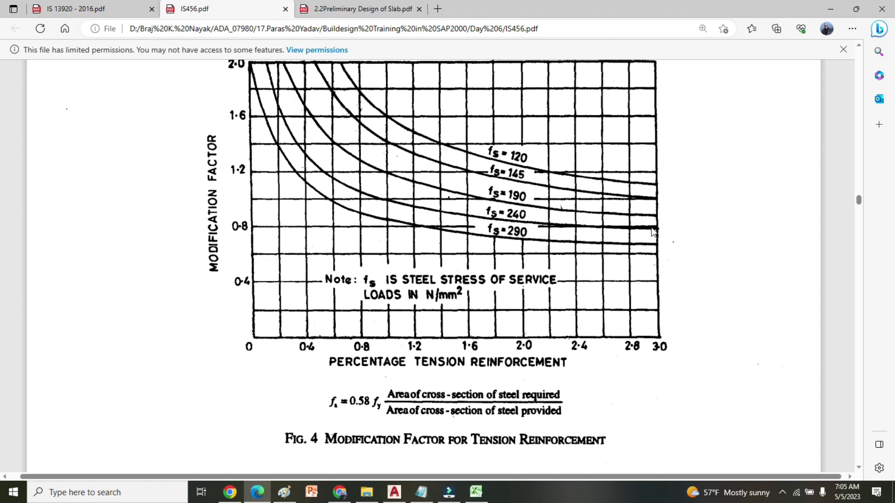
- Return to 2.2Preliminary Design of Slab.pdf and check the modification factor specified for slabs
left_click(355, 9)
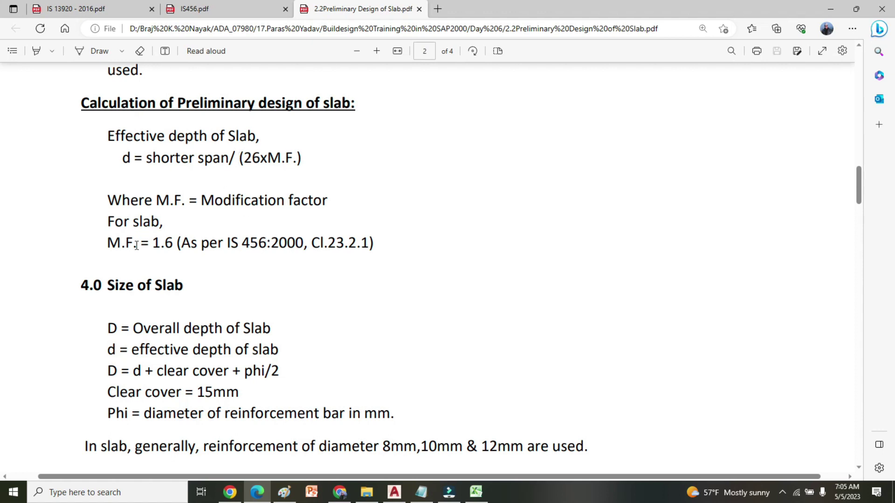
double_click(154, 243)
left_click(443, 269)
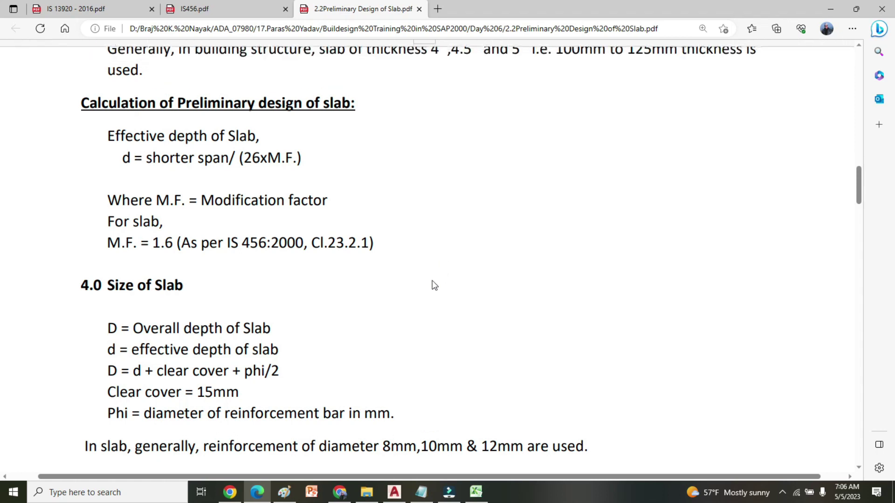
double_click(160, 243)
left_click(466, 271)
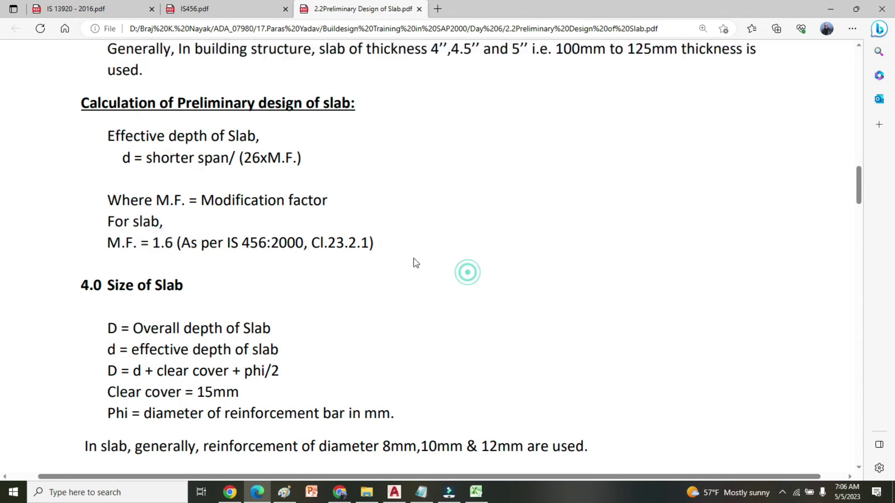
- Search IS456.pdf around the beam, effective span and coefficient table clauses for the span to depth provisions
left_click(226, 7)
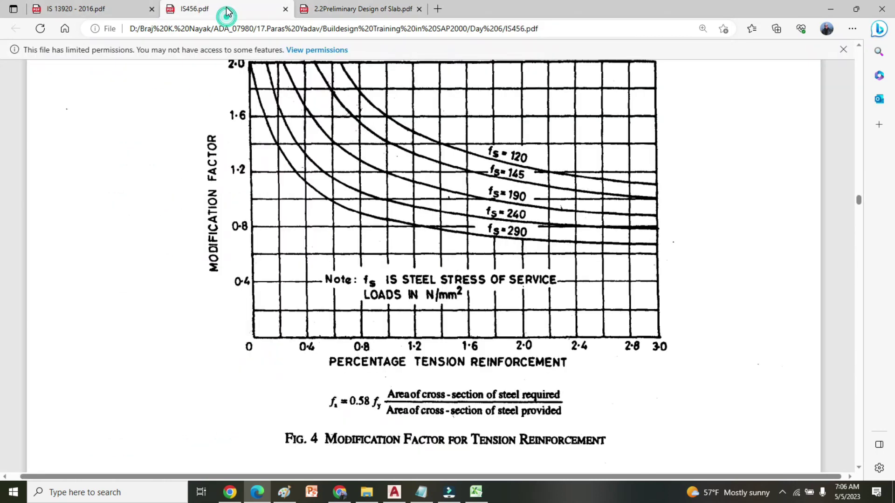
scroll(544, 204, "down", 5)
scroll(544, 204, "up", 10)
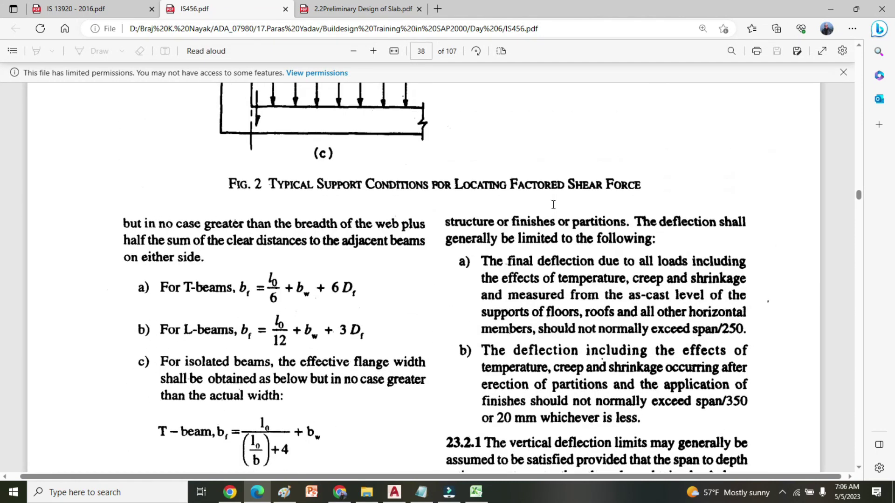
scroll(556, 213, "up", 10)
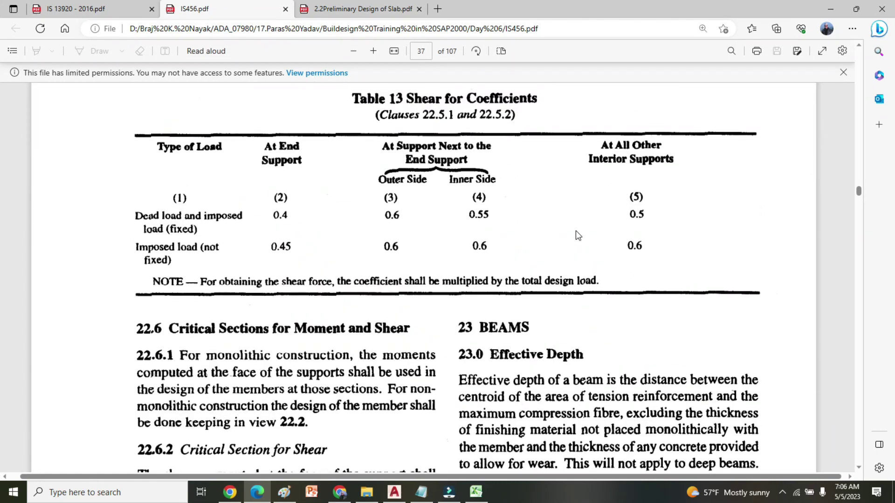
scroll(577, 232, "down", 15)
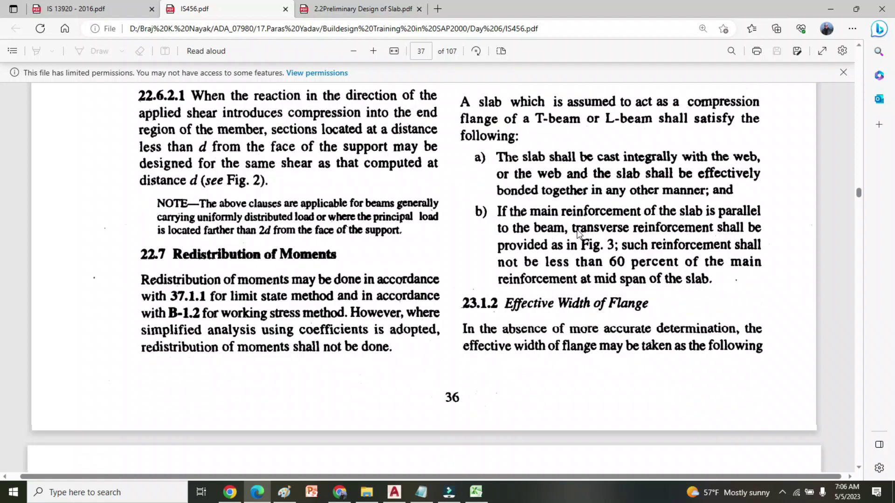
scroll(579, 234, "down", 12)
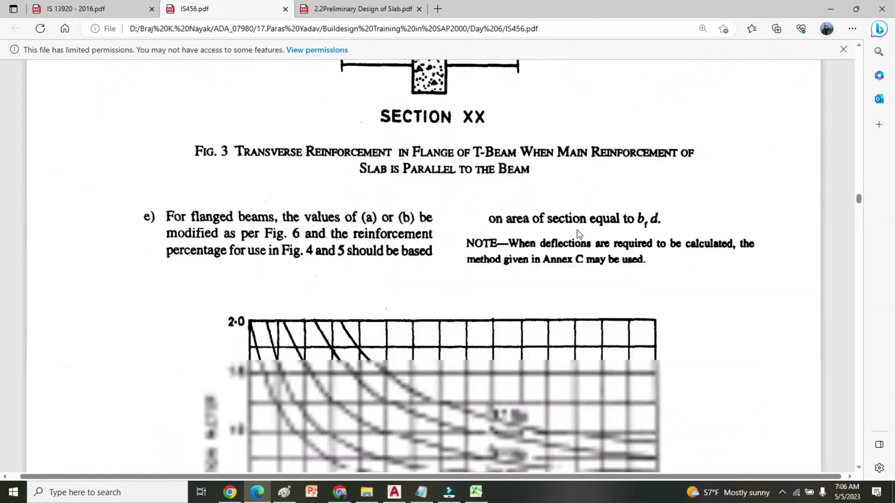
scroll(586, 226, "up", 15)
scroll(586, 226, "up", 20)
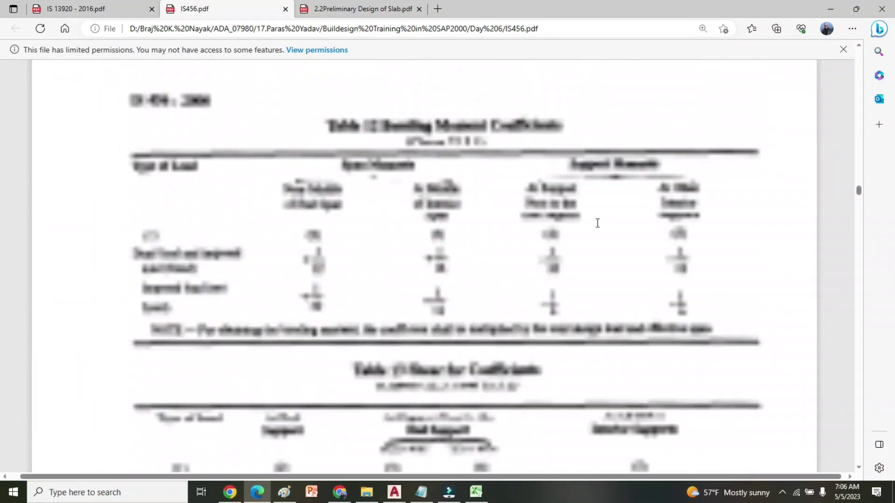
scroll(596, 223, "up", 20)
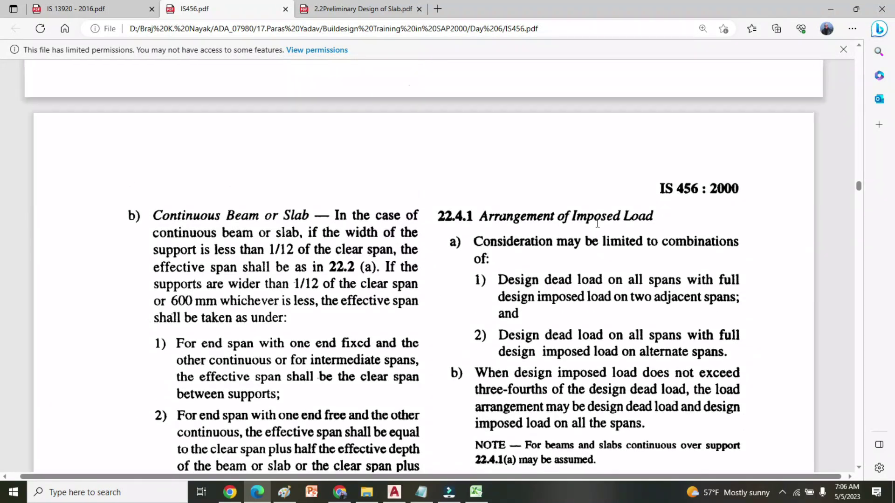
scroll(597, 224, "down", 20)
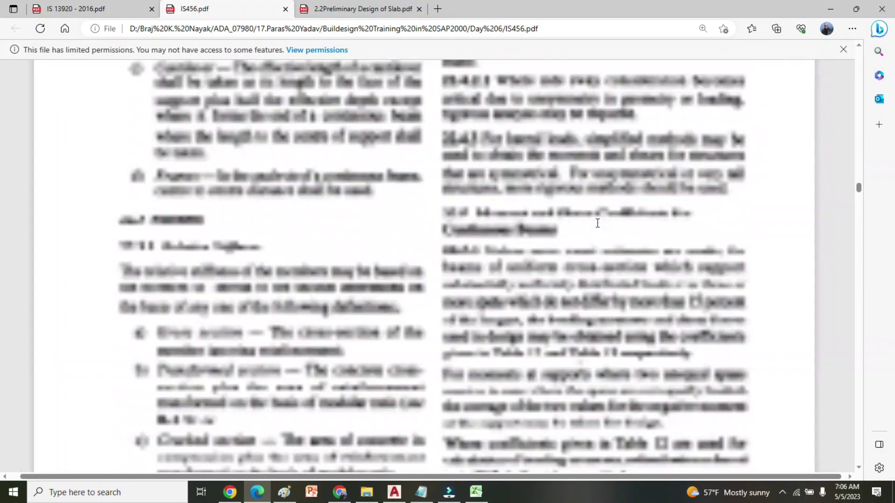
scroll(643, 247, "down", 12)
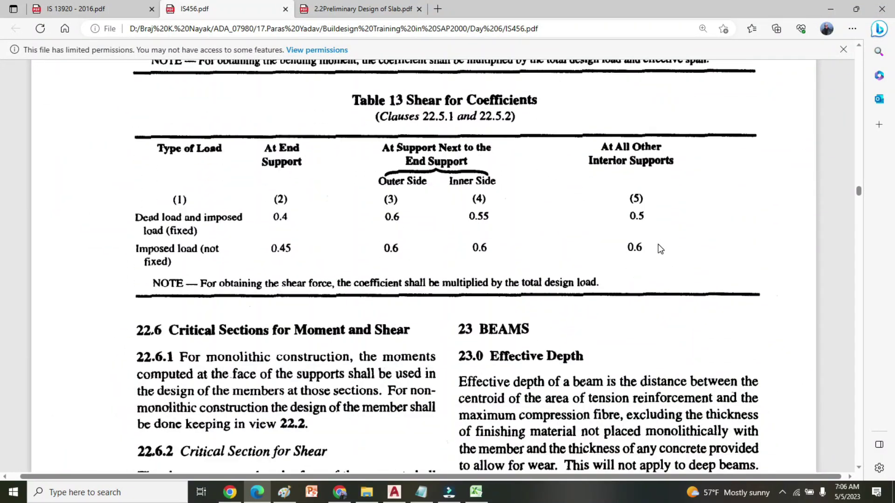
scroll(658, 247, "up", 7)
scroll(659, 247, "down", 8)
scroll(660, 244, "up", 7)
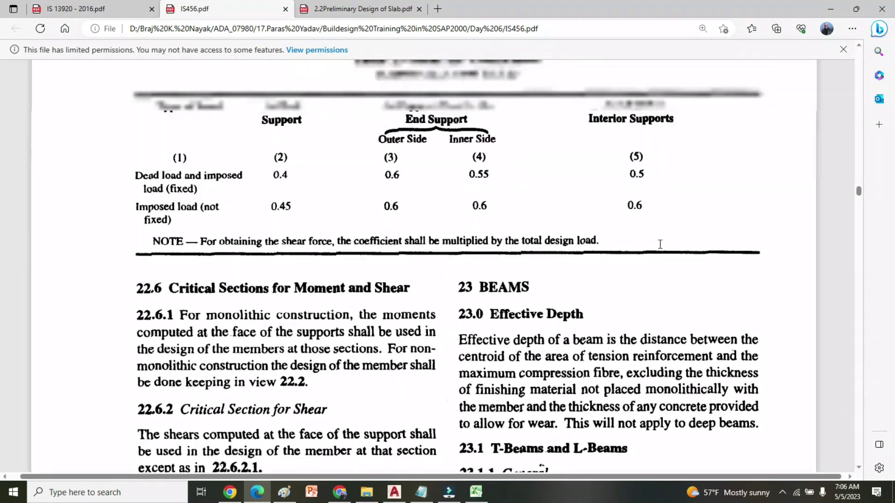
scroll(659, 244, "down", 15)
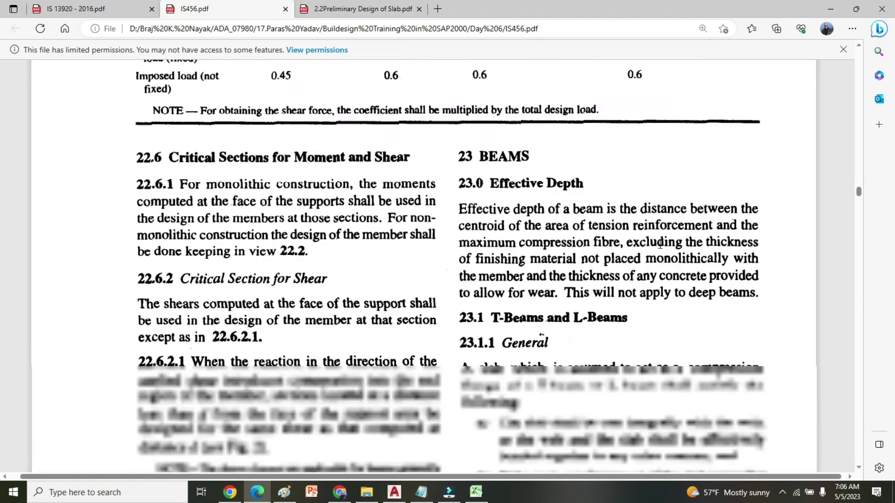
- Locate the clause 23.2.1 ratio list again and compare the continuous, simply supported and cantilever entries
scroll(659, 244, "down", 10)
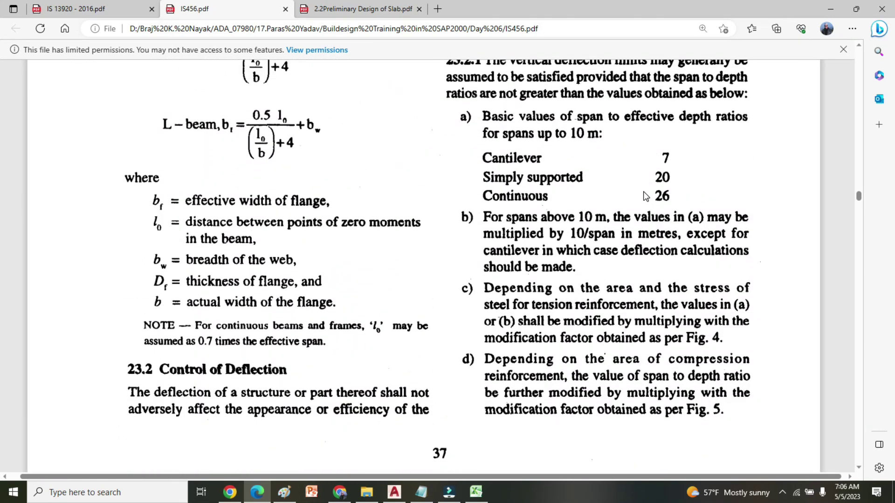
left_click_drag(653, 196, 675, 196)
left_click(558, 182)
left_click(558, 157)
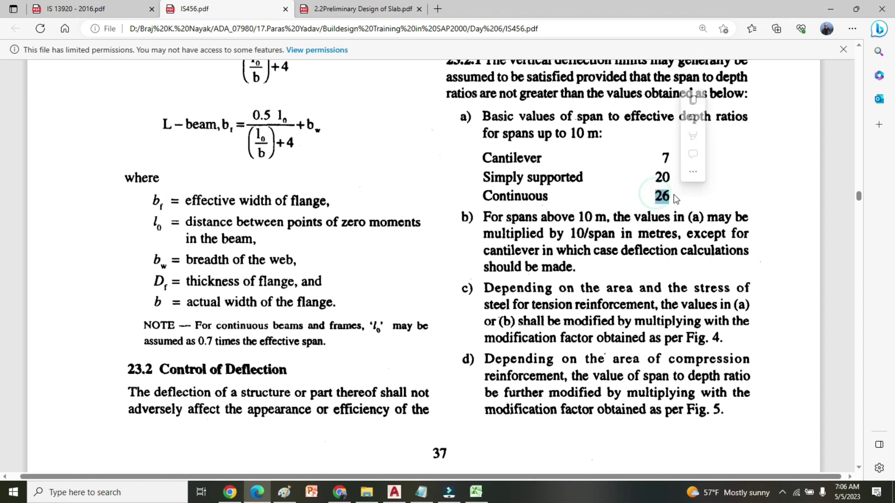
- Return to 2.2Preliminary Design of Slab.pdf and study the overall depth and effective depth formula in section 4.0 Size of Slab
left_click(93, 9)
left_click(221, 9)
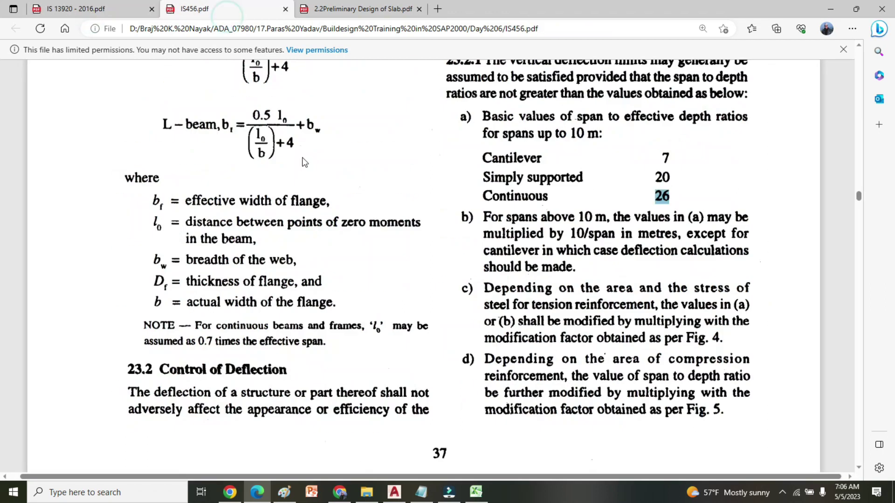
left_click(359, 9)
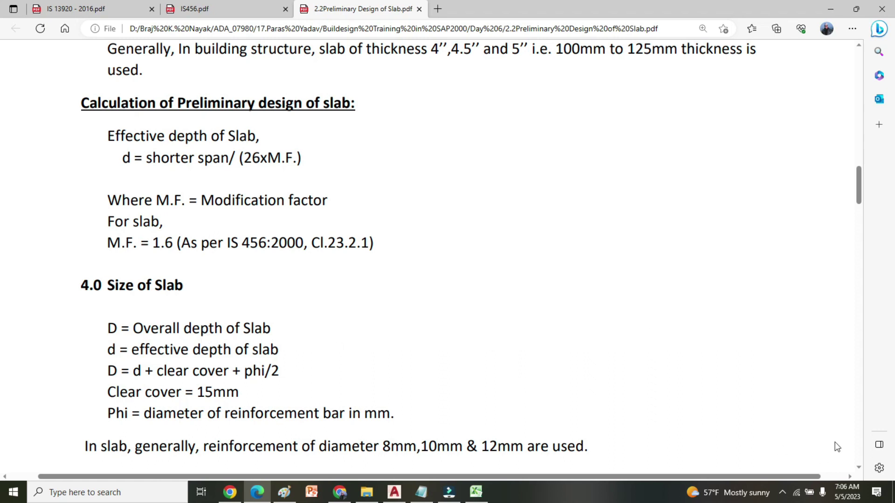
scroll(857, 468, "down", 3)
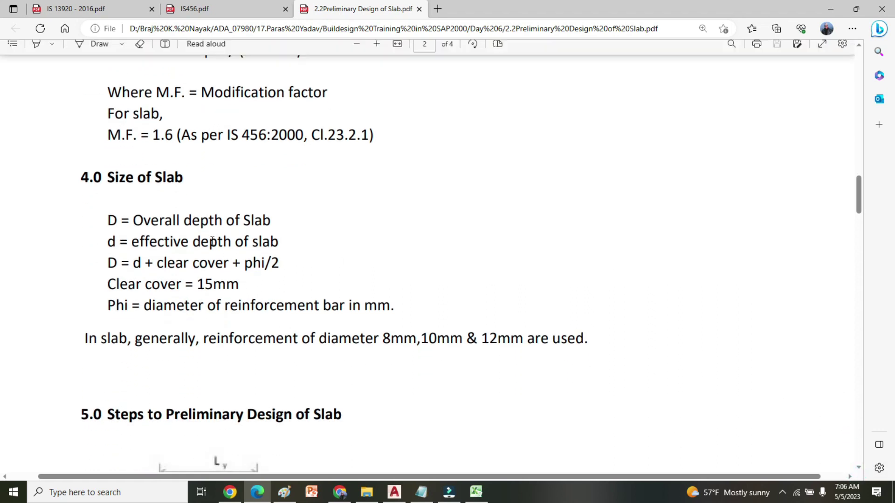
left_click_drag(148, 242, 292, 240)
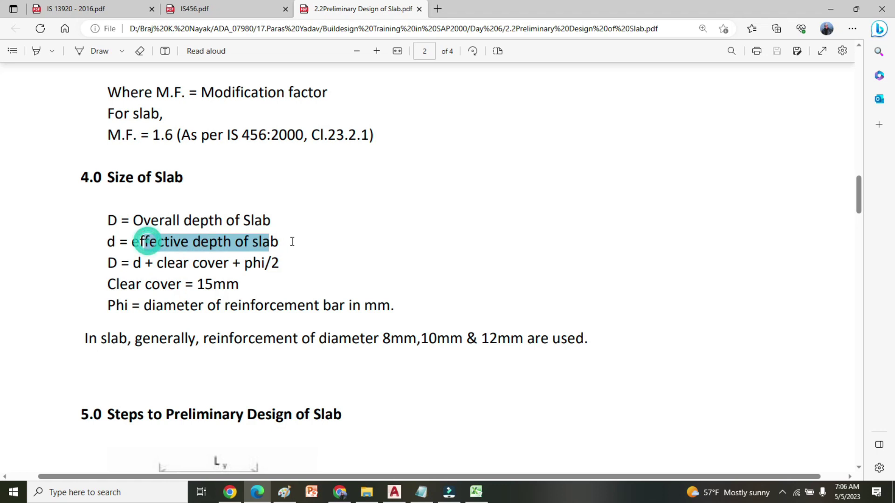
left_click(104, 275)
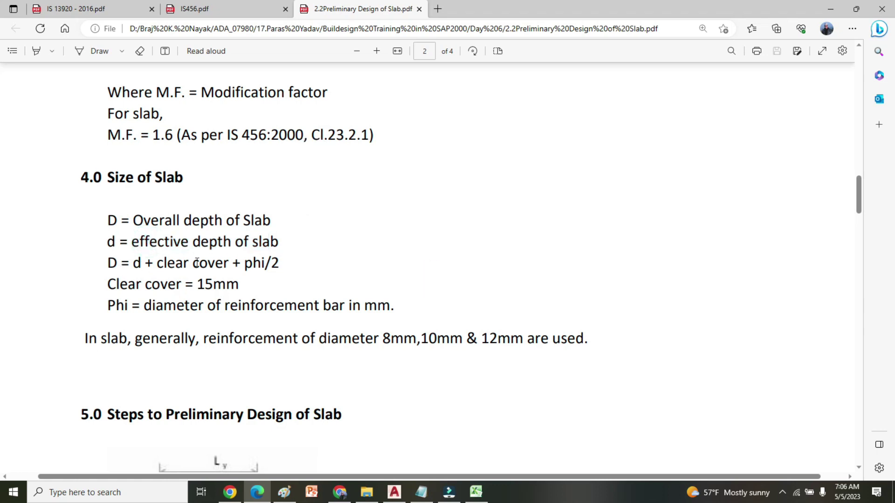
double_click(252, 262)
left_click(379, 287)
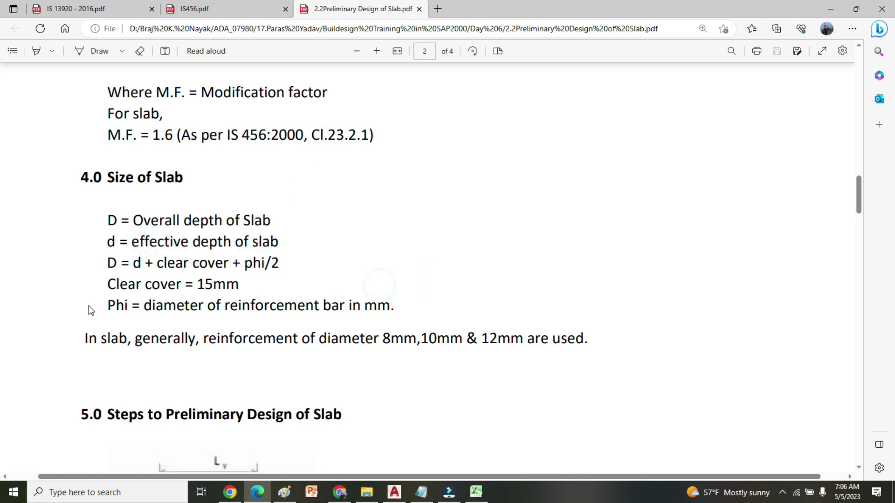
- Check the clear cover and the reinforcement bar diameters generally used in slabs in section 4.0
double_click(212, 284)
left_click(245, 315)
left_click_drag(386, 338, 524, 339)
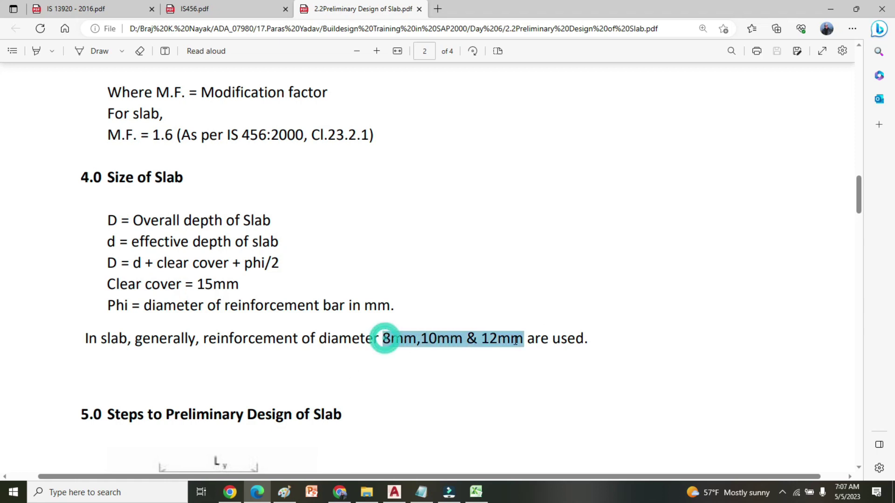
left_click(499, 367)
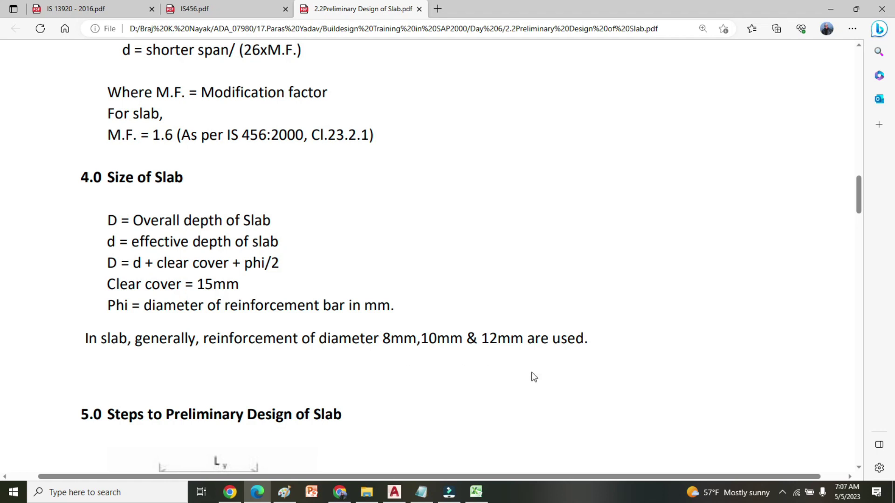
left_click_drag(482, 340, 523, 339)
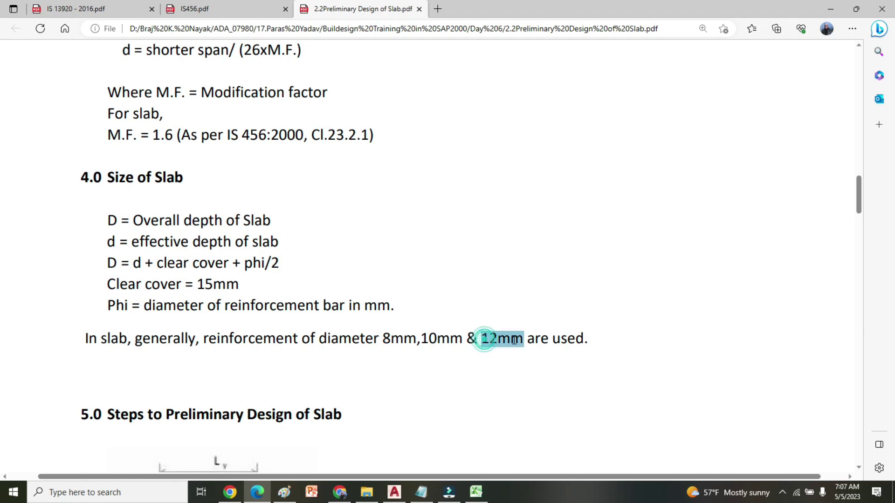
left_click(533, 371)
- Read section 5.0's two-way slab example and check its short span and long span values
left_click(859, 468)
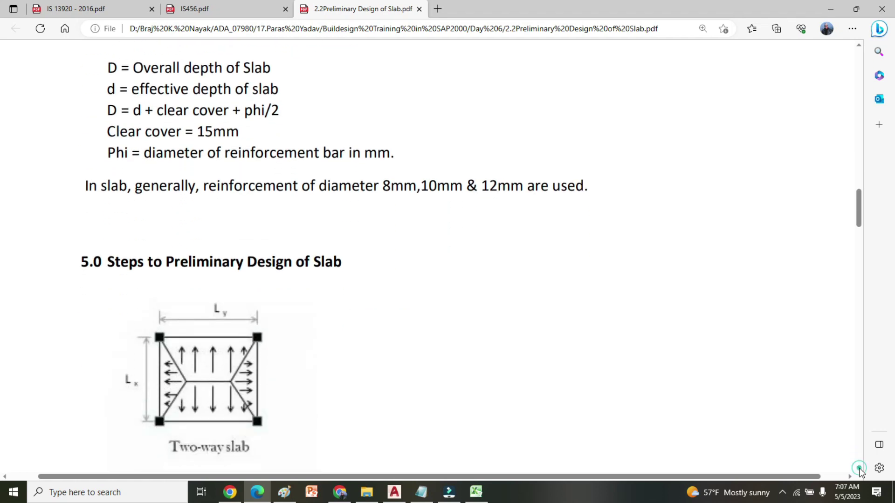
left_click(859, 468)
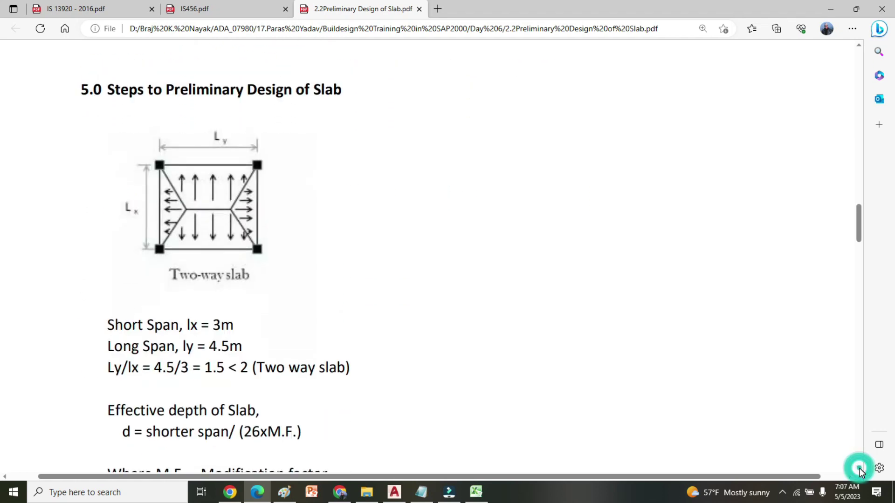
left_click(859, 468)
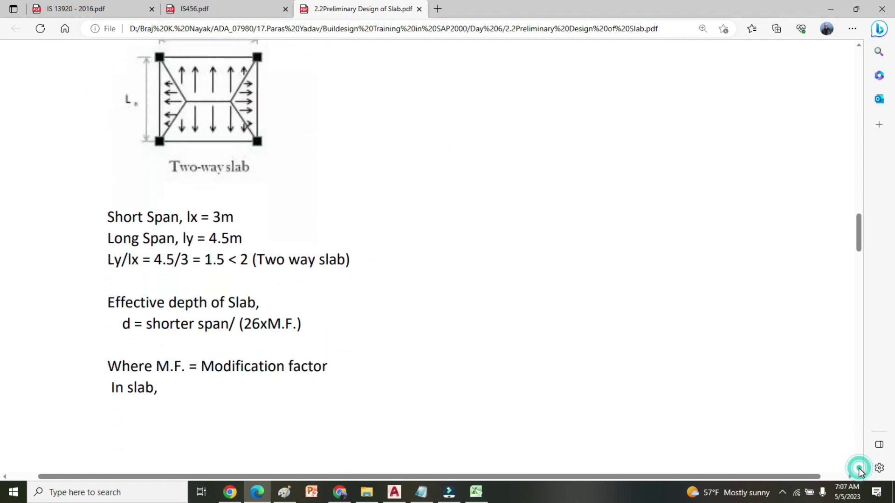
double_click(217, 218)
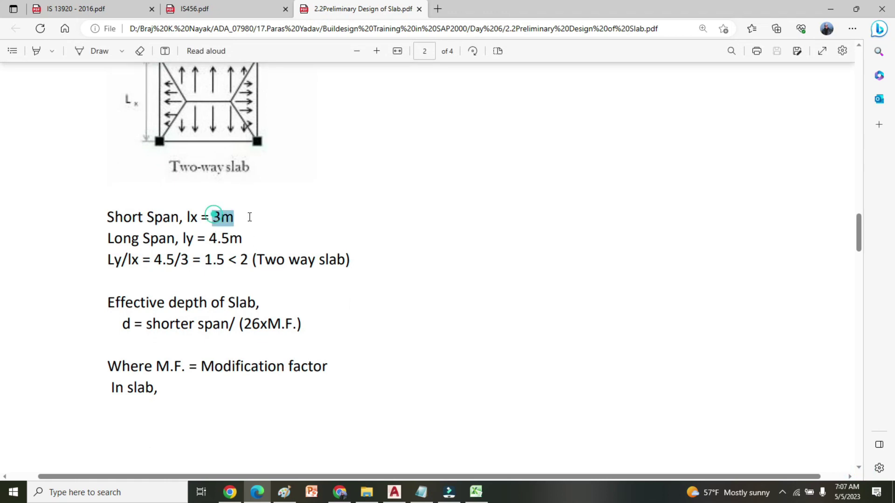
left_click(207, 237)
double_click(232, 238)
left_click(540, 273)
- Switch to the AutoCAD ground floor plan and examine the grid spacings around the Multi Purpose Hall slab panels between grids B and C
left_click(394, 492)
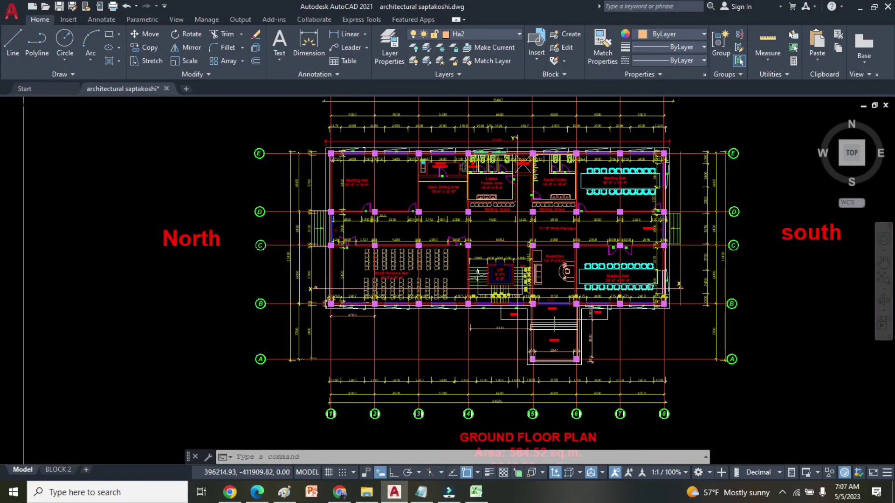
scroll(348, 275, "up", 4)
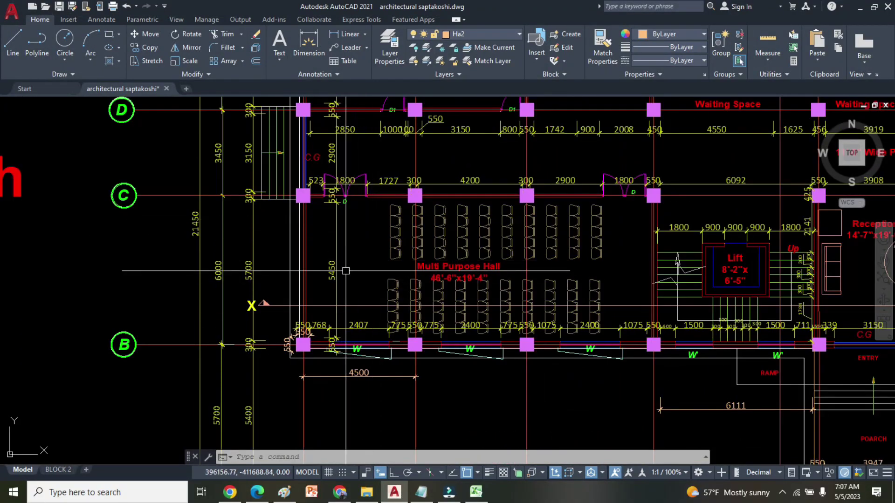
scroll(329, 386, "up", 2)
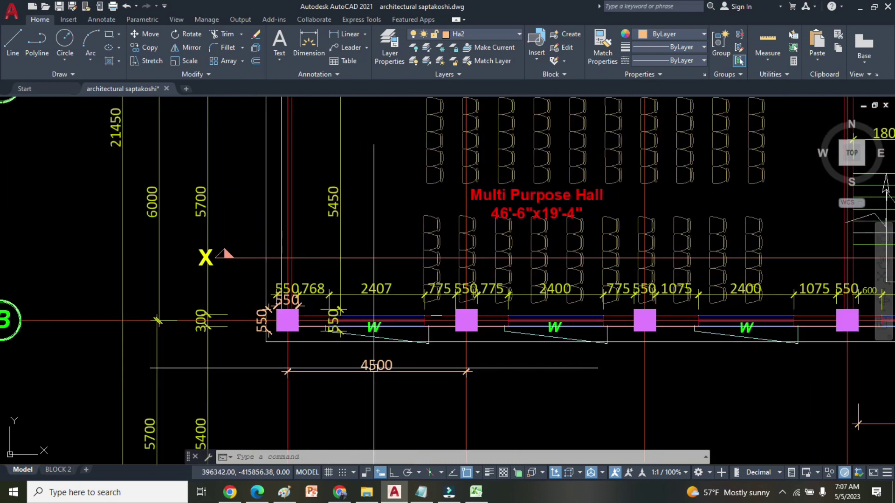
scroll(373, 368, "down", 2)
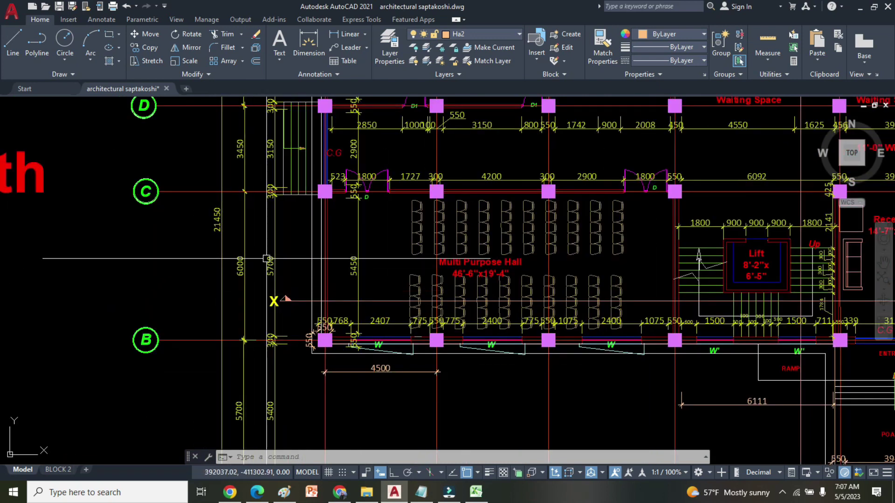
scroll(267, 258, "up", 2)
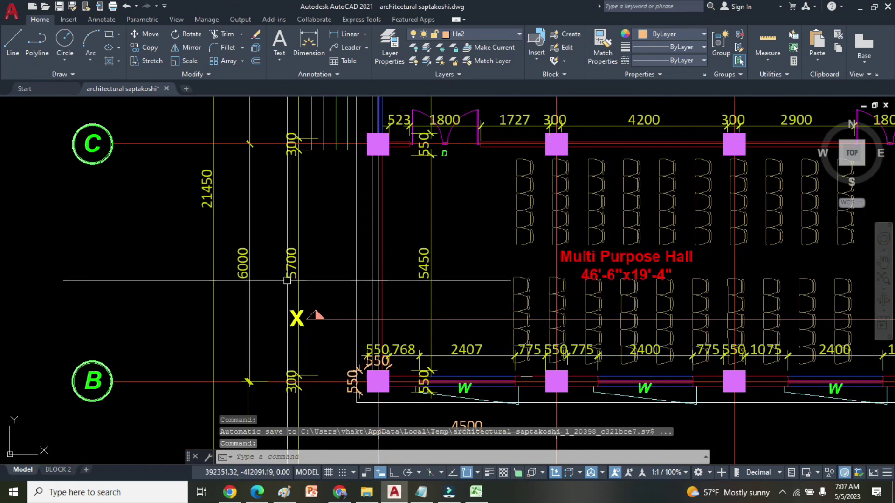
scroll(256, 218, "down", 2)
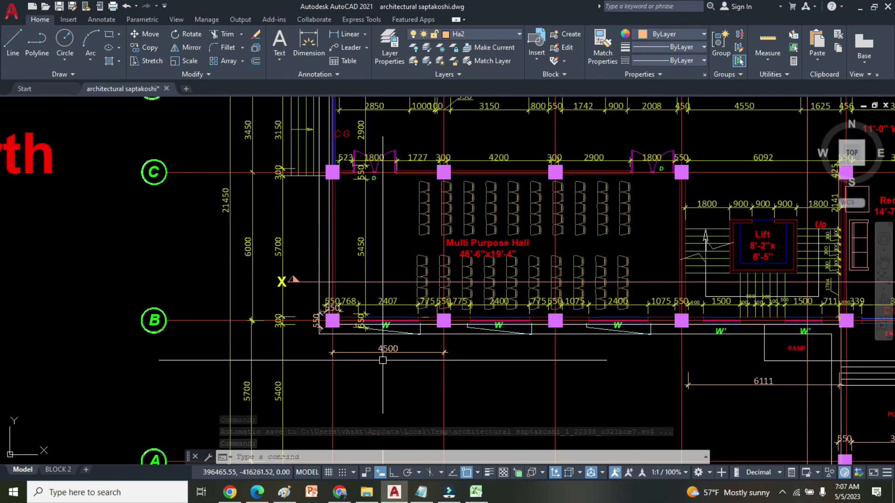
scroll(382, 361, "up", 2)
scroll(390, 339, "down", 2)
scroll(245, 252, "up", 2)
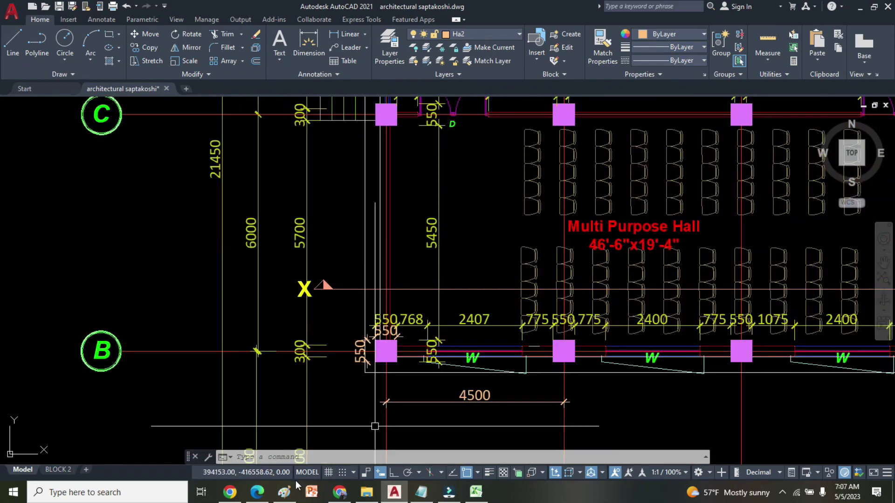
- Return to the slab design notes and examine the Ly/lx ratio, the two-way slab check and the effective depth formula
left_click(258, 492)
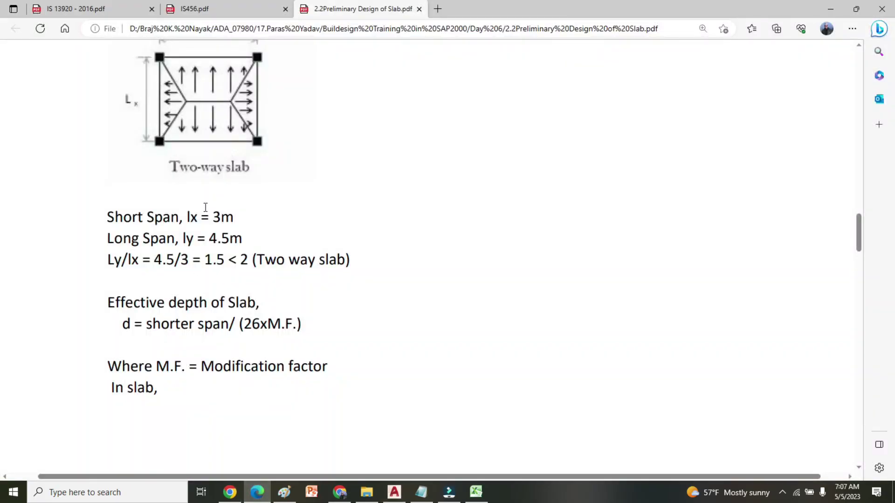
left_click_drag(197, 217, 235, 239)
left_click(278, 223)
double_click(215, 239)
left_click(414, 319)
double_click(207, 263)
left_click(283, 276)
left_click(235, 259)
left_click(343, 259)
left_click(370, 267)
left_click(170, 324)
left_click_drag(199, 217, 234, 218)
left_click(233, 344)
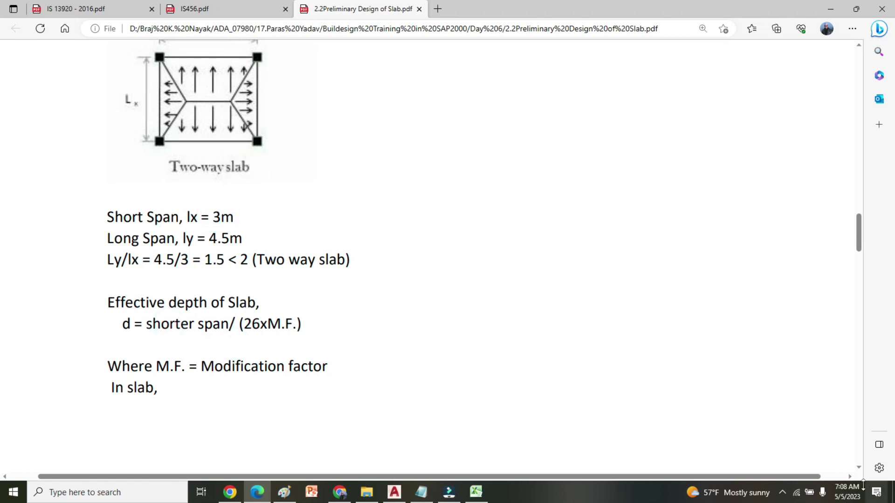
- Examine the slab's minimum reinforcement rule and the definitions of width b and overall depth D on page 3
scroll(858, 468, "down", 7)
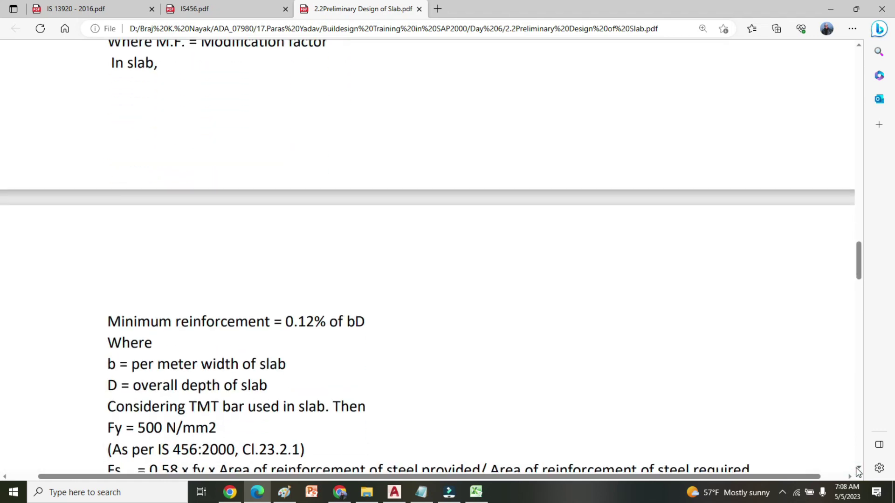
scroll(858, 468, "down", 2)
scroll(635, 361, "up", 8)
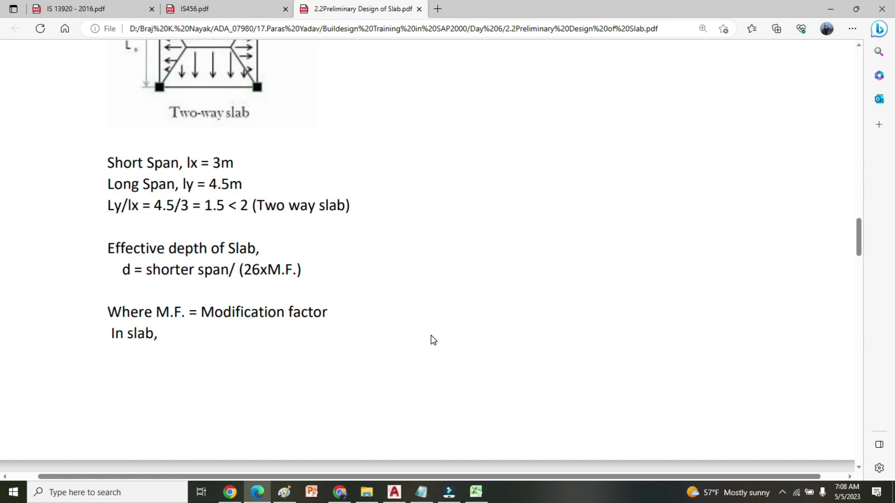
scroll(431, 335, "down", 8)
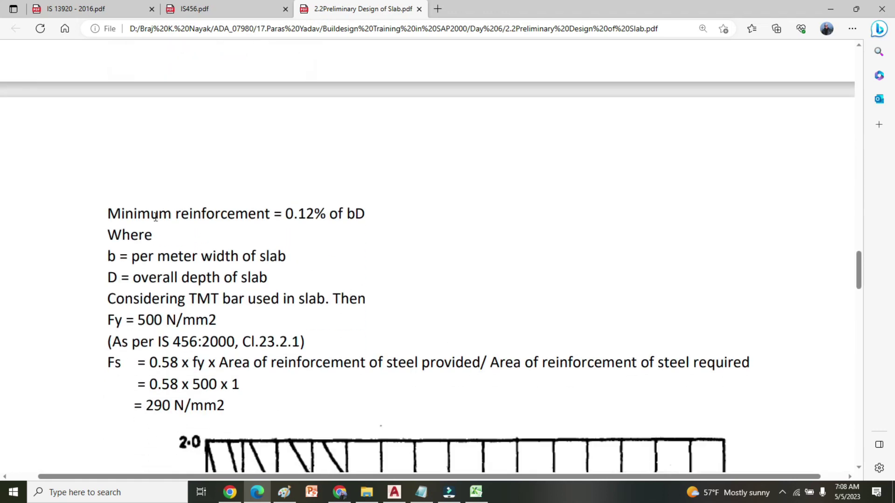
left_click_drag(286, 210, 365, 213)
left_click(406, 246)
left_click_drag(146, 260, 285, 257)
left_click(405, 282)
left_click(159, 279)
left_click_drag(159, 278, 266, 278)
left_click(547, 275)
- Study the TMT bar's yield strength and the Fs steel stress calculation in the slab notes
left_click_drag(190, 299, 247, 296)
left_click(471, 282)
double_click(158, 320)
left_click(117, 352)
left_click_drag(147, 405, 179, 384)
left_click(184, 381)
double_click(147, 320)
double_click(157, 405)
left_click(308, 358)
left_click_drag(281, 362, 452, 362)
- Compare the steel area ratio in the notes' Fs formula with the formula under Fig. 4 in IS456.pdf
left_click(184, 14)
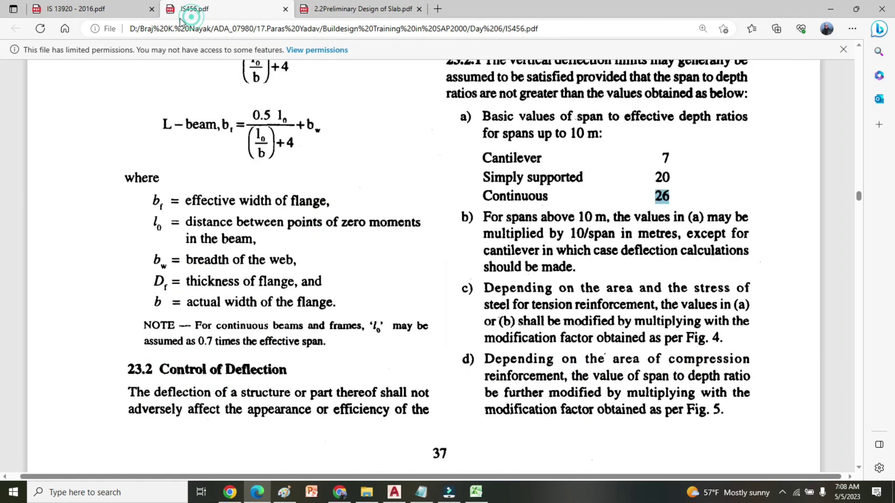
scroll(554, 308, "down", 20)
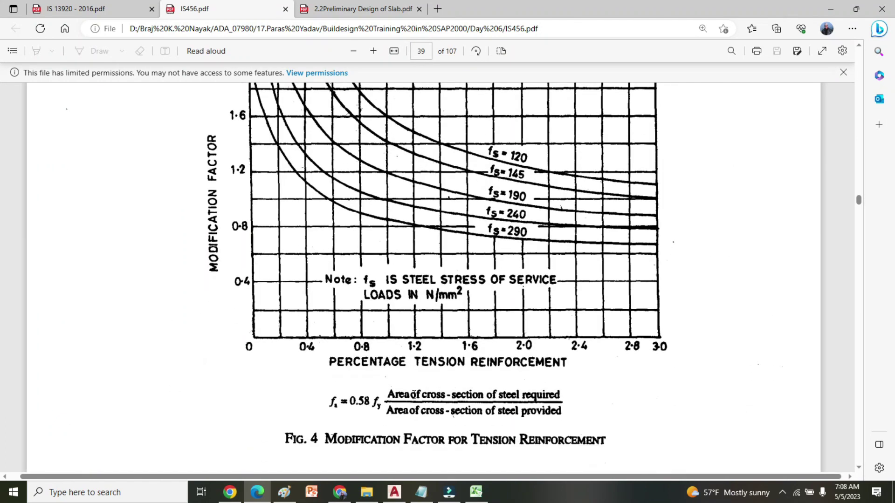
left_click_drag(413, 395, 512, 412)
left_click(443, 414)
left_click_drag(448, 410, 561, 396)
left_click(438, 394)
left_click(347, 11)
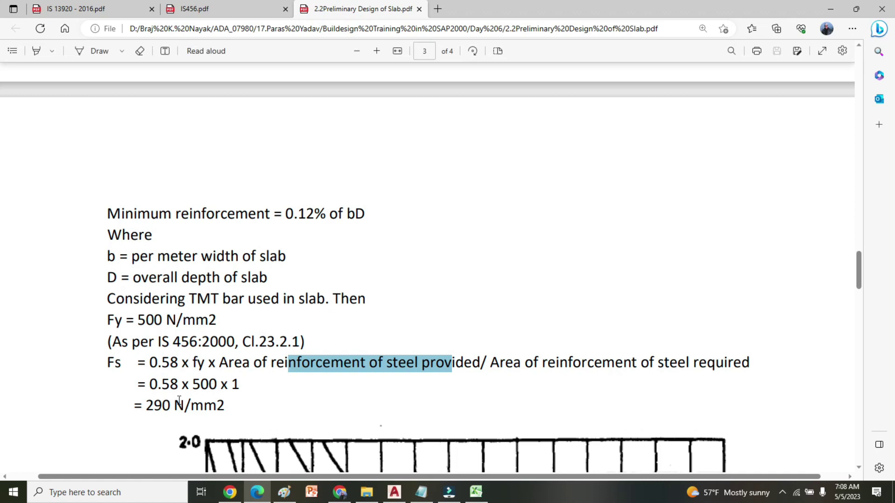
left_click(186, 10)
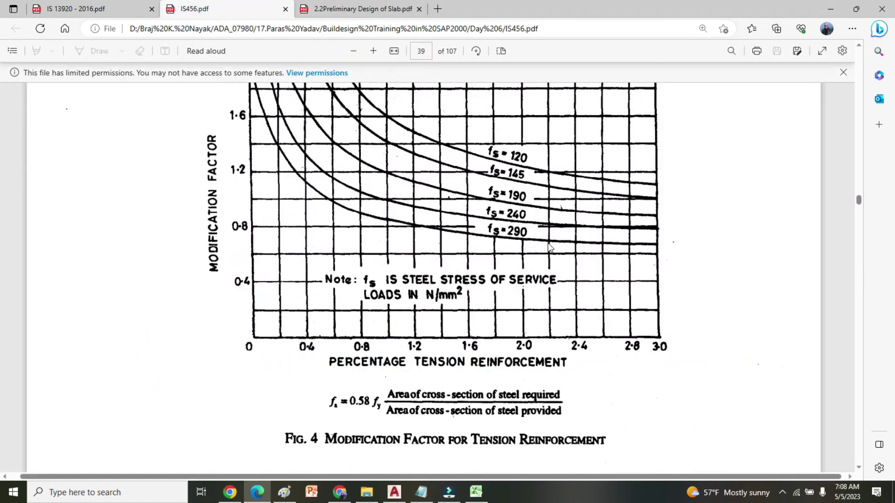
- Return to the slab notes and read the modification factor and effective depth calculation below Fig. 4
left_click(373, 10)
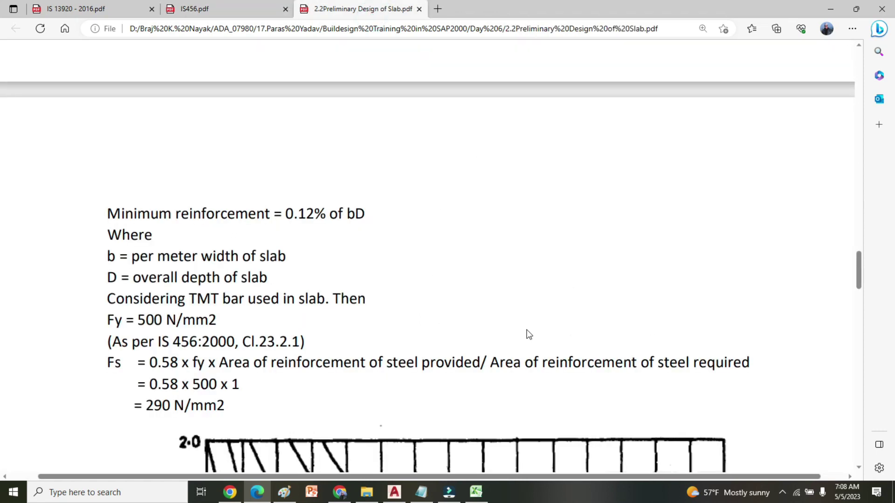
scroll(553, 306, "down", 6)
scroll(553, 306, "down", 8)
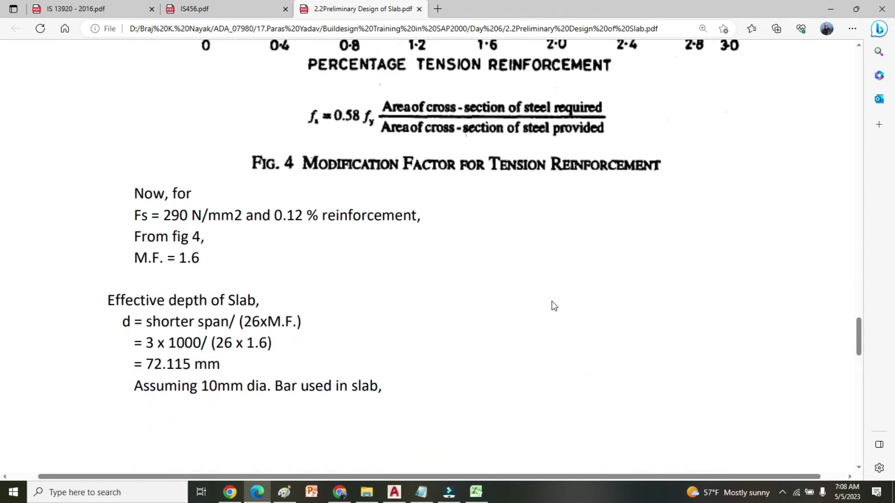
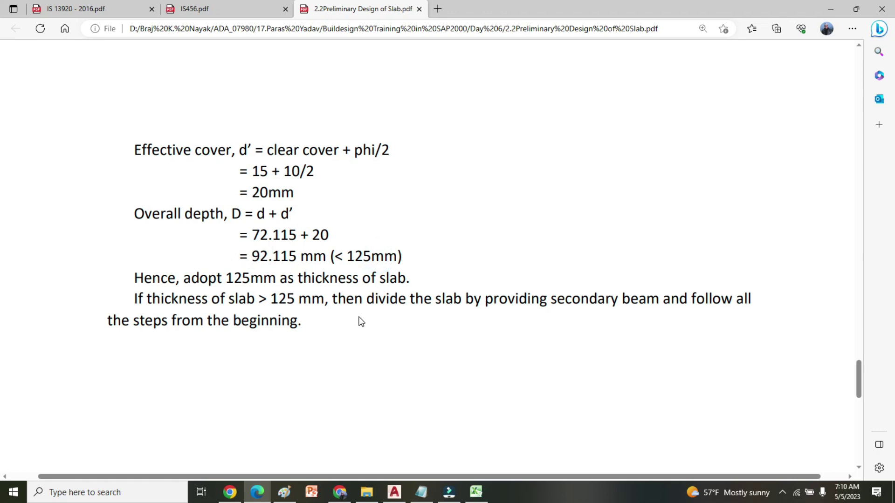
- Review the overall depth result, the adopted slab thickness and the thickness limit for providing a secondary beam in the worked example
left_click_drag(224, 278, 396, 279)
left_click(427, 326)
left_click_drag(259, 298, 294, 299)
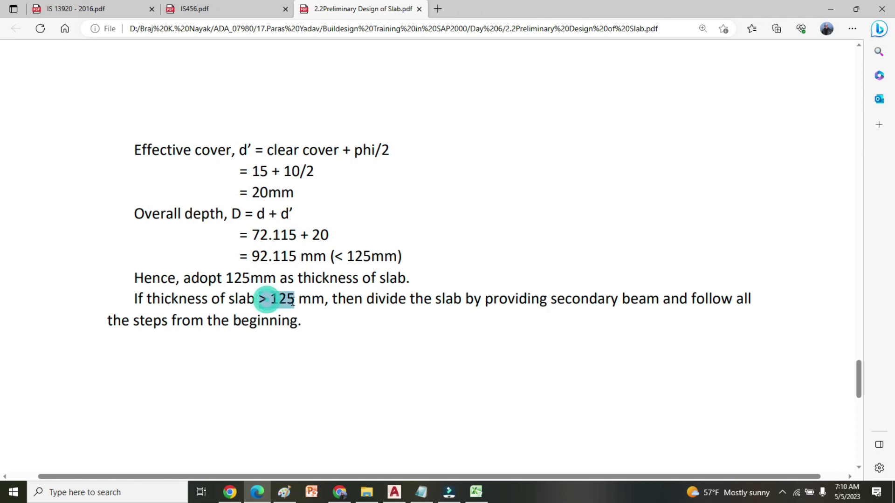
left_click(384, 343)
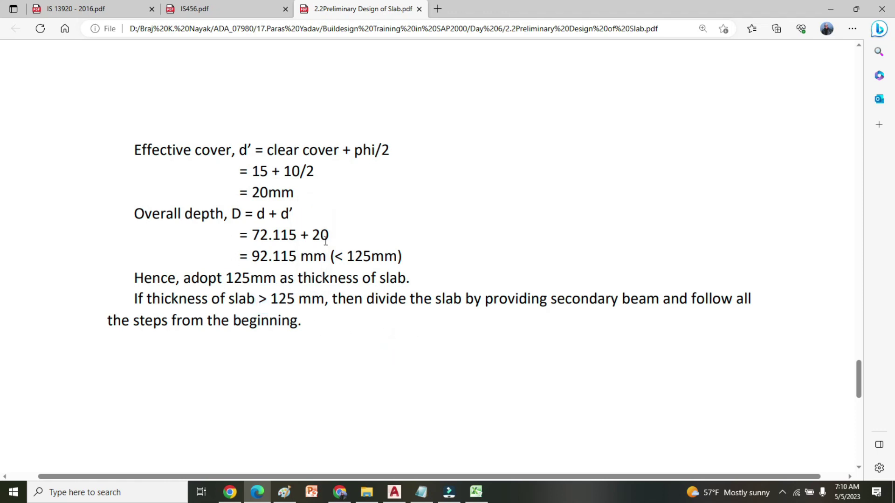
double_click(256, 255)
left_click(257, 255)
double_click(254, 254)
left_click(272, 255)
scroll(385, 337, "down", 10)
scroll(417, 280, "up", 15)
scroll(417, 280, "up", 10)
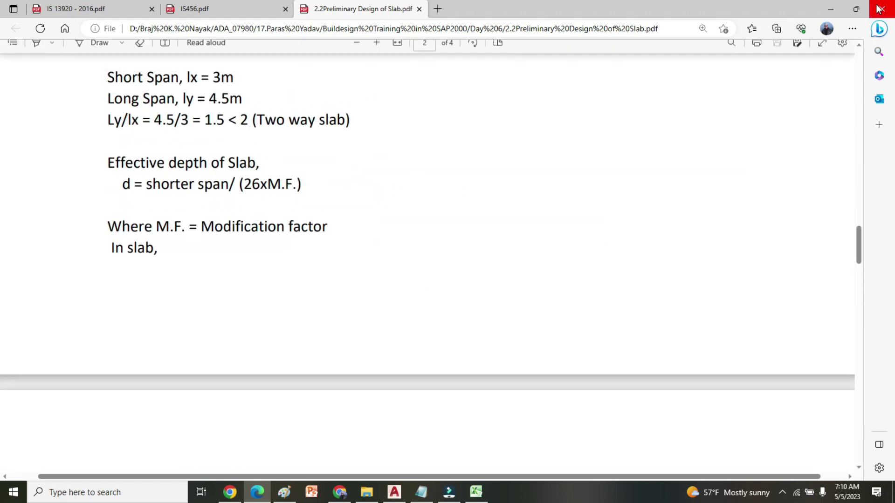
- Switch to the AutoCAD ground floor plan and examine the grid span dimensions, including the bay between grids 4 and 5
left_click(830, 9)
scroll(467, 236, "down", 8)
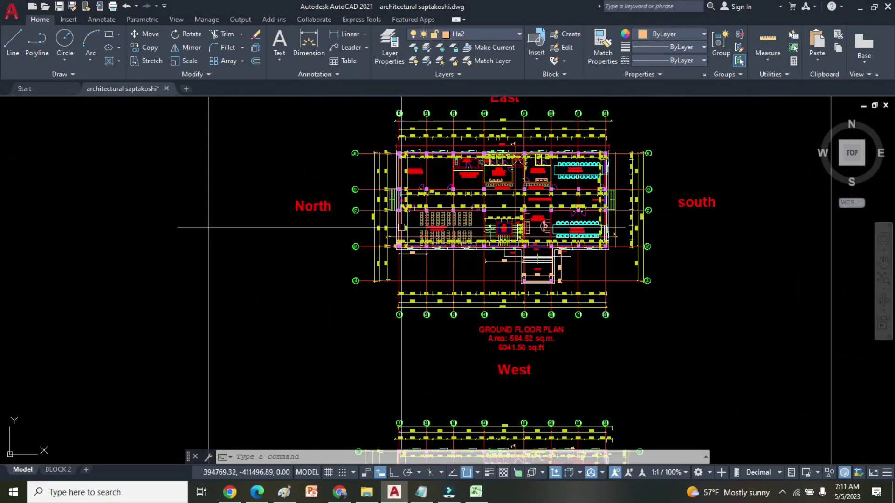
scroll(487, 350, "up", 8)
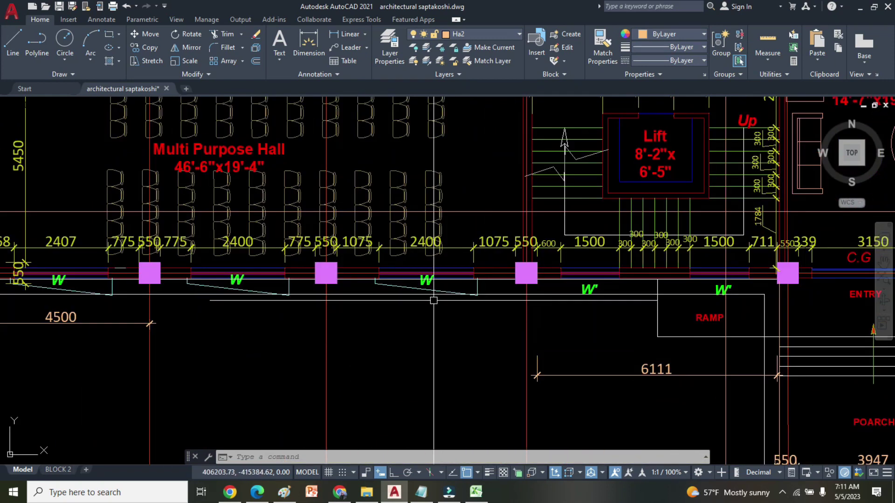
scroll(431, 295, "down", 5)
scroll(425, 247, "down", 2)
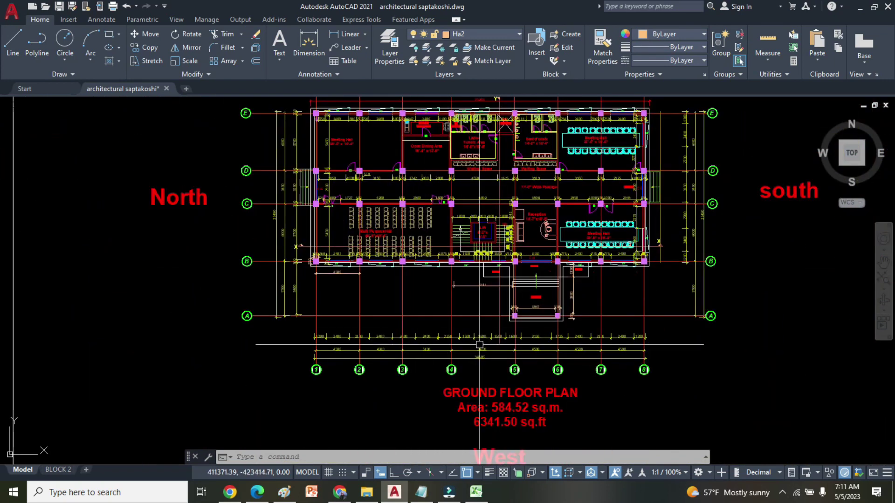
scroll(480, 352, "up", 6)
scroll(488, 382, "up", 2)
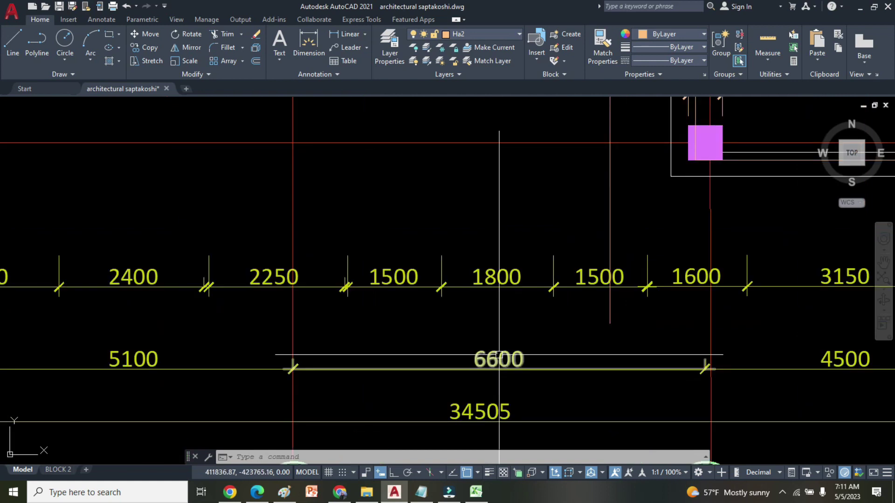
- Switch to the Excel beam sizing sheet and fill the Main Beam block K36:M38 with yellow
left_click(475, 492)
left_click(578, 216)
left_click_drag(458, 196, 536, 219)
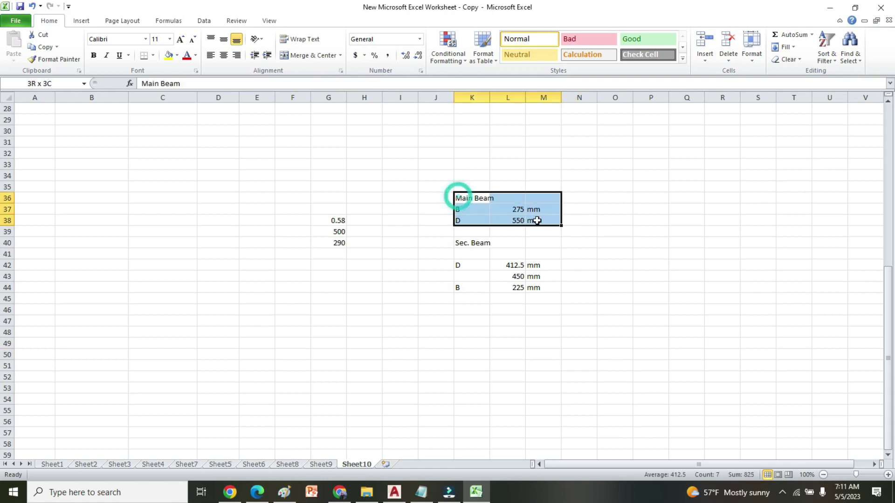
left_click(168, 55)
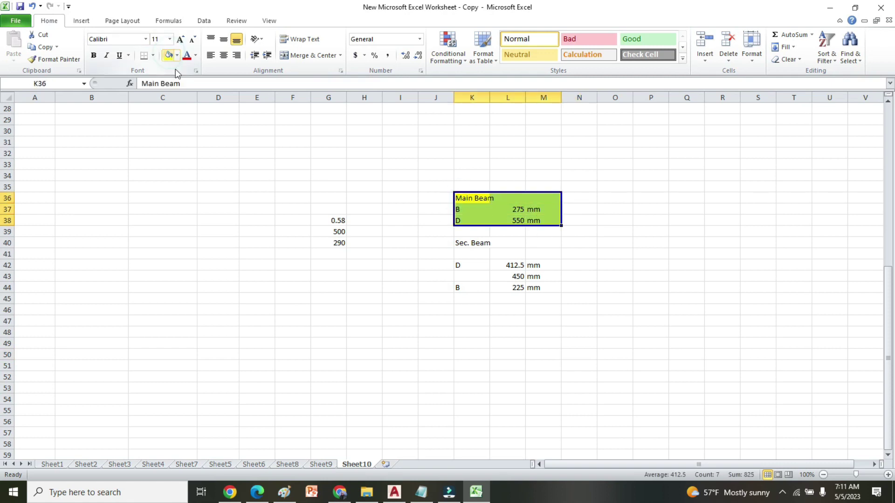
left_click(675, 244)
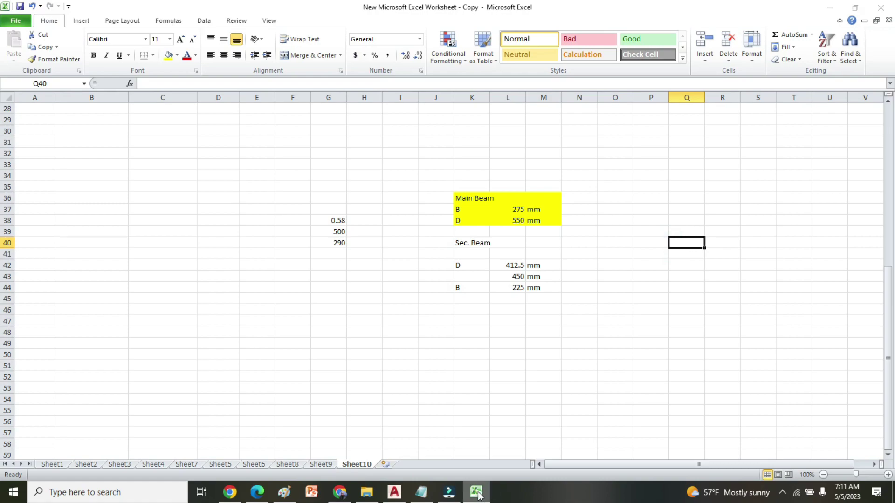
- Leave the beam sizing sheet and bring up the Day 6 folder in File Explorer
left_click(476, 492)
scroll(494, 282, "down", 10)
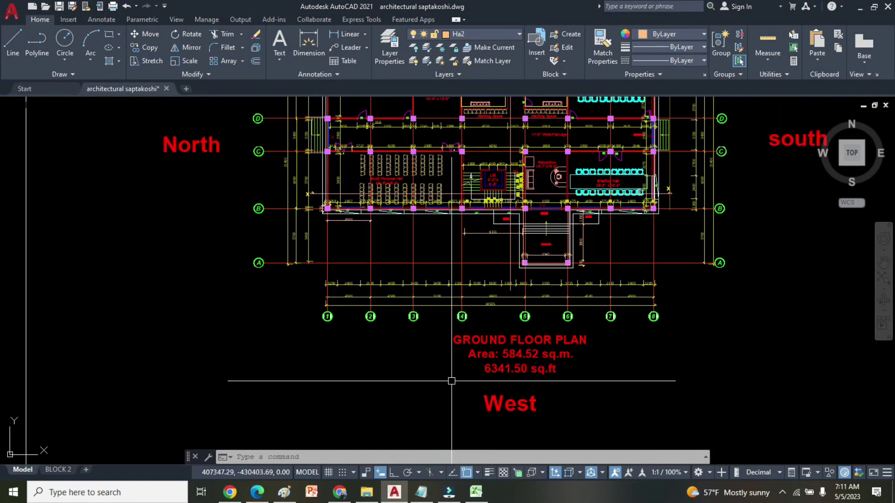
left_click(364, 497)
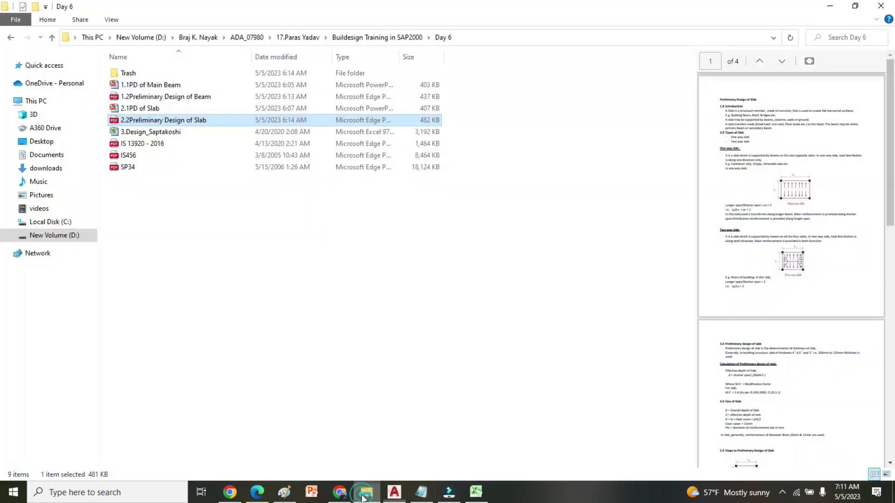
left_click(365, 493)
left_click(365, 493)
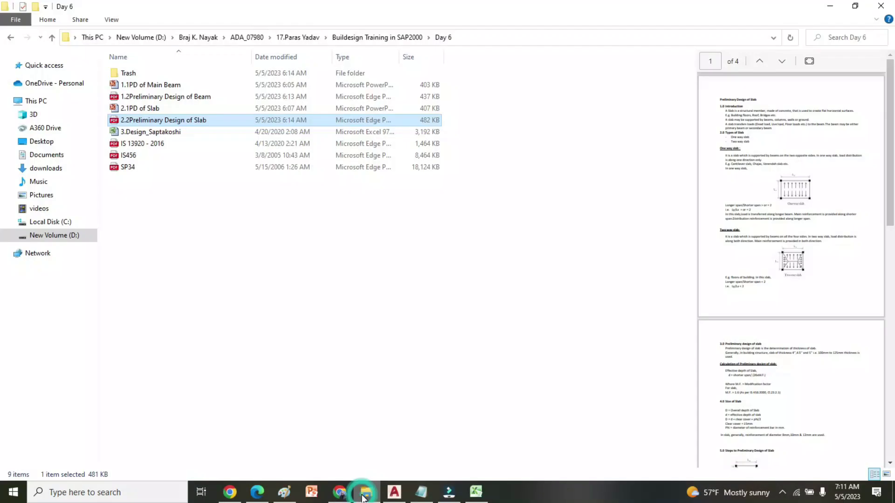
left_click(166, 134)
double_click(181, 133)
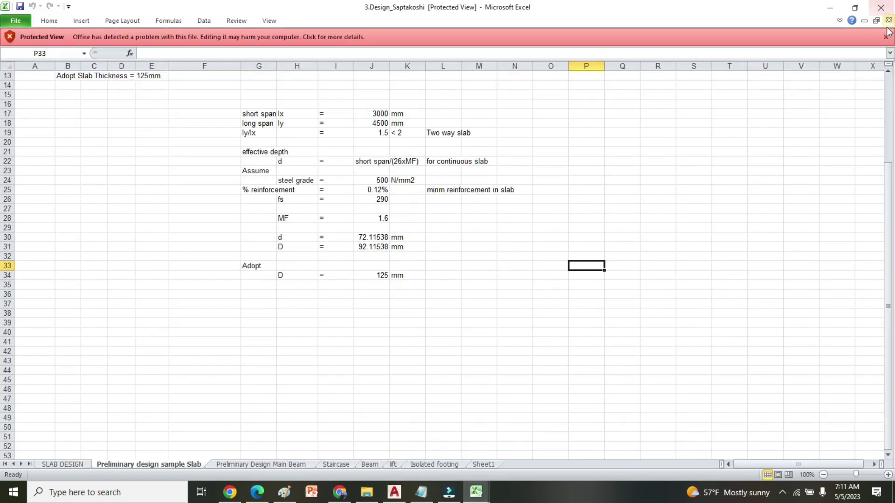
left_click(880, 8)
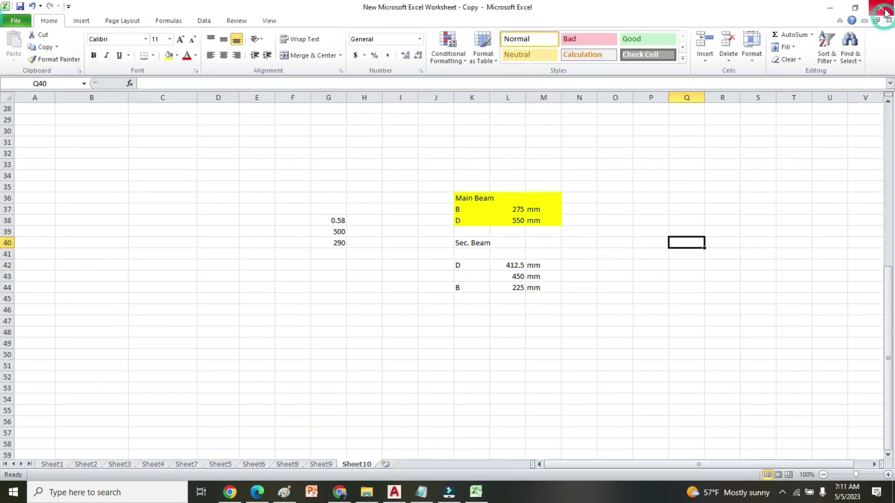
- Open the 3.Design_Saptakoshi workbook, dismiss its Protected View warning and bring the Size of Slab table into view
left_click(830, 11)
right_click(190, 132)
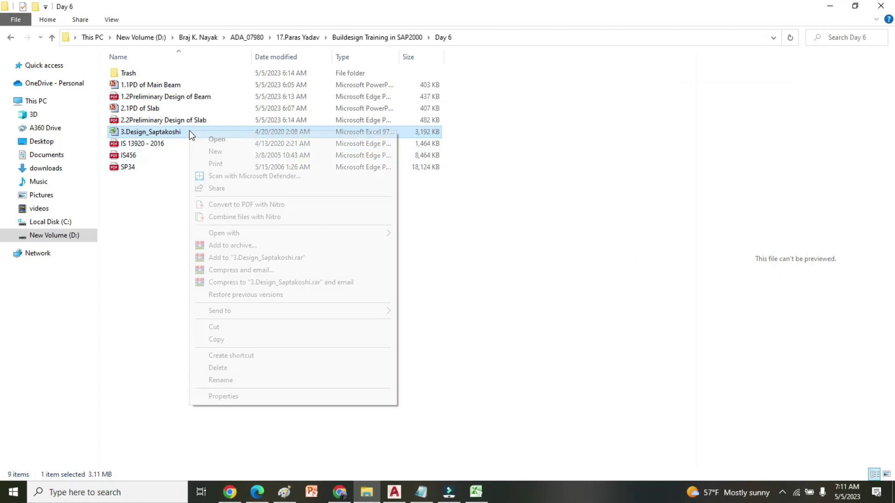
left_click(210, 139)
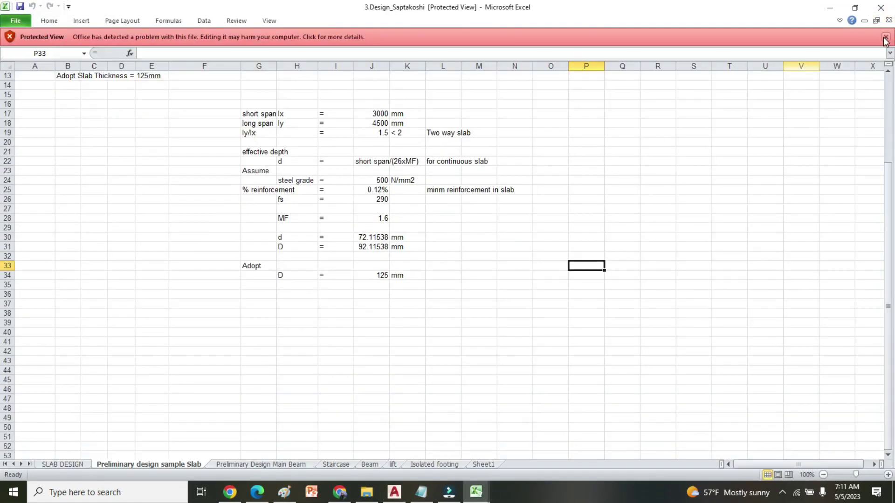
left_click(885, 37)
left_click(693, 171)
left_click(653, 209)
scroll(189, 318, "up", 4)
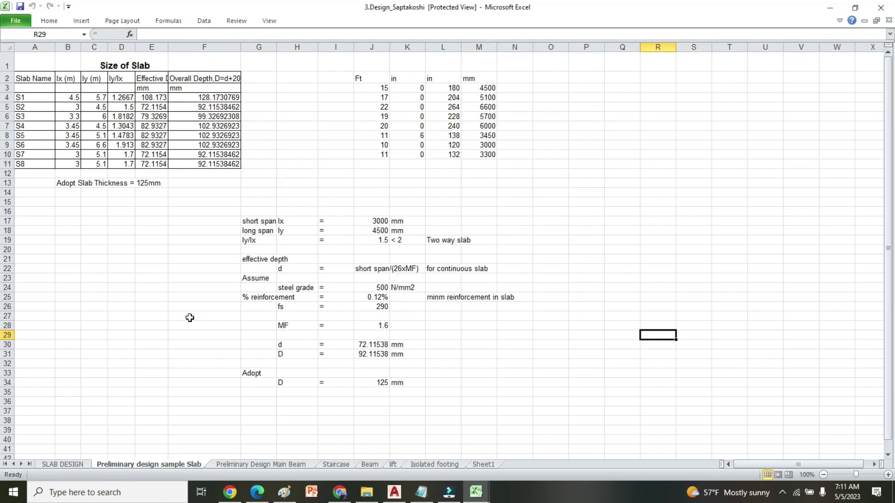
left_click(652, 211)
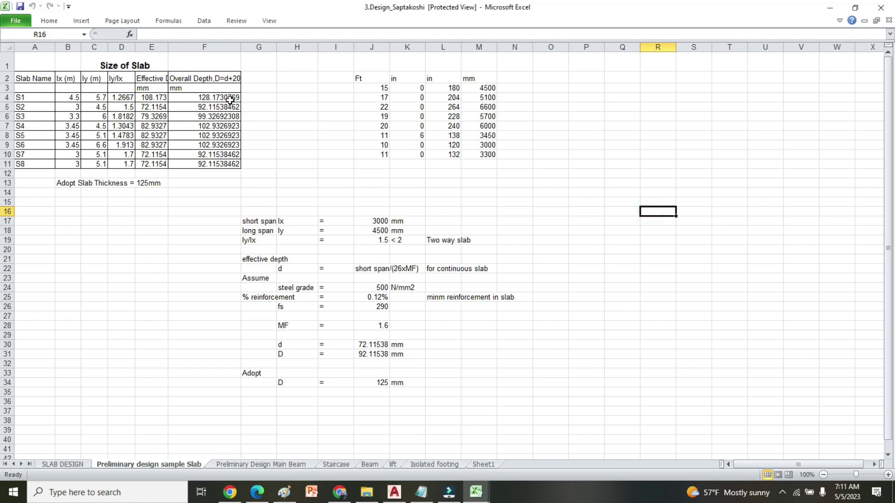
- Review the slab names and the lx and ly spans of slabs S1 and S2 in the Size of Slab table
left_click(33, 99)
left_click(33, 107)
left_click(33, 145)
left_click(32, 164)
left_click(57, 211)
left_click(59, 96)
left_click(99, 96)
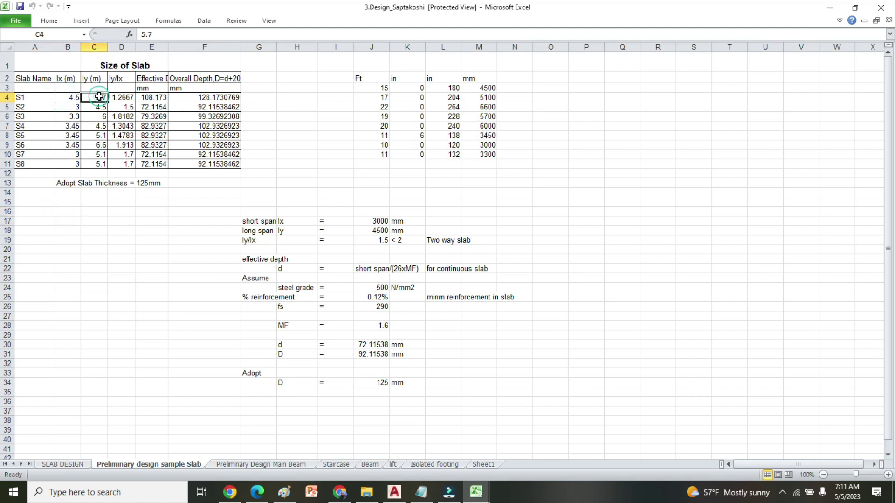
left_click(100, 108)
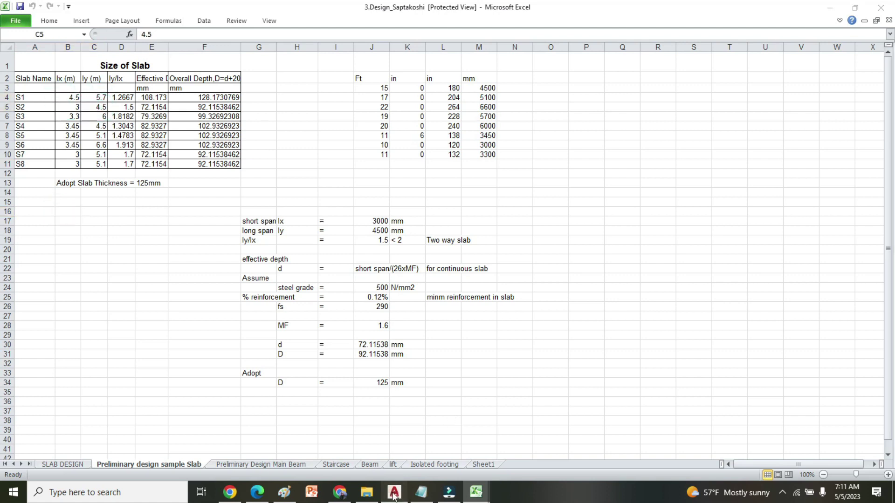
- Switch to the AutoCAD ground floor plan and locate the bay spans around the porch and along grid lines A and B
left_click(394, 492)
scroll(556, 232, "up", 4)
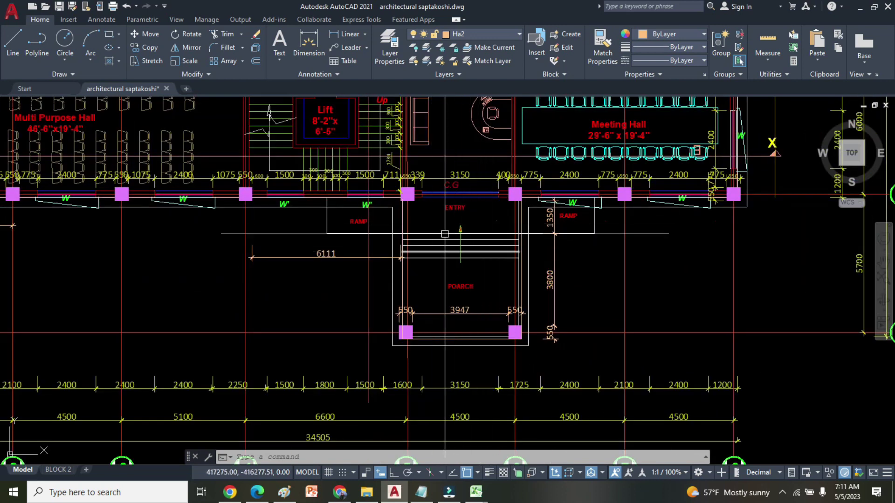
scroll(491, 262, "down", 2)
scroll(471, 331, "up", 3)
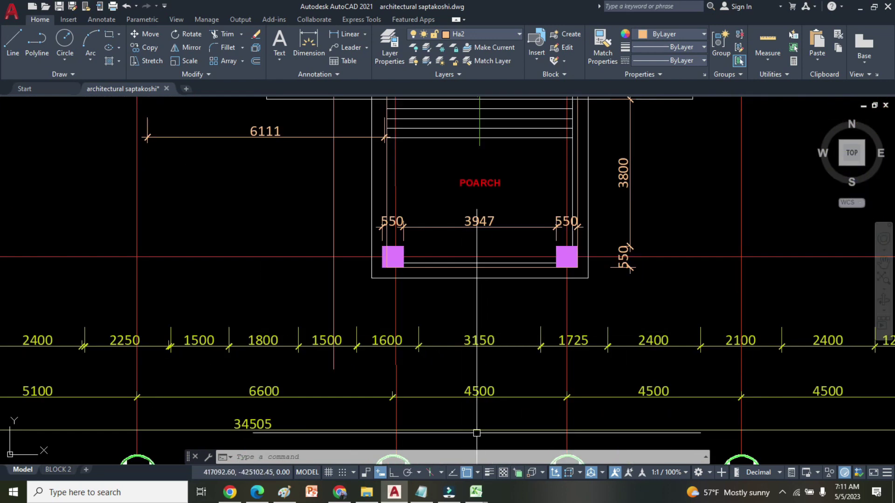
scroll(482, 392, "down", 3)
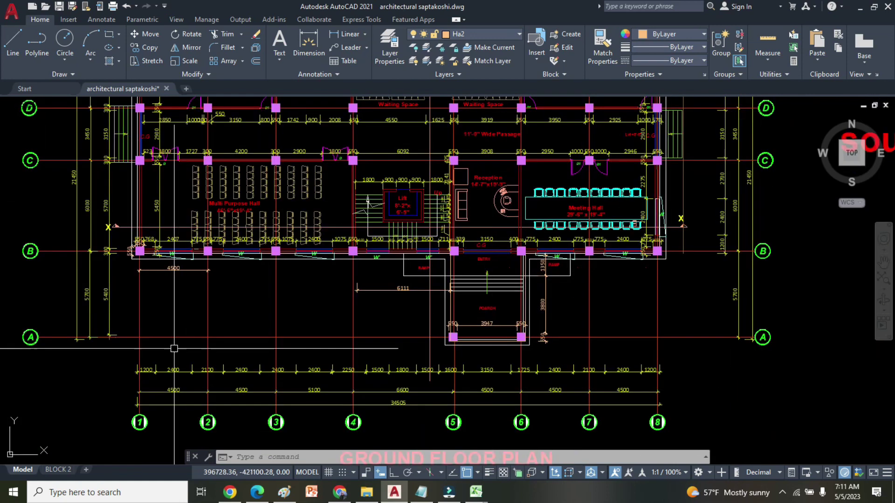
scroll(102, 290, "up", 3)
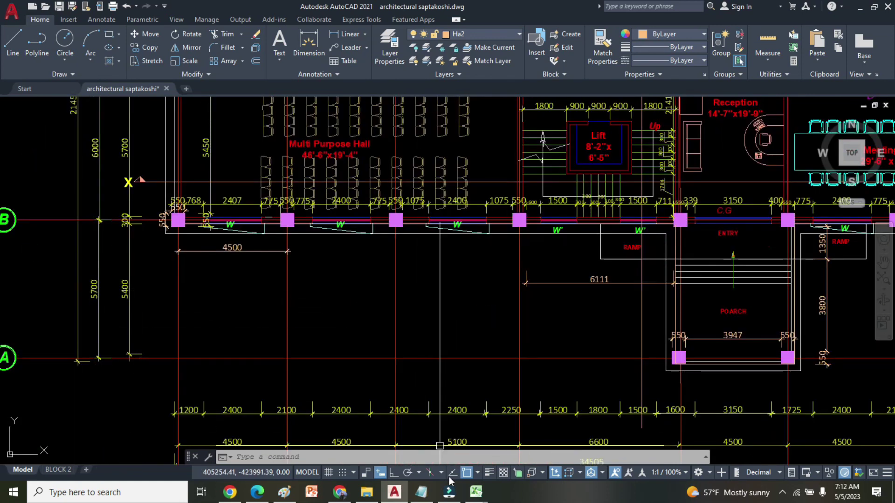
- Return to the 3.Design_Saptakoshi workbook and inspect slab S1's short span, long span and ly/lx ratio formula
mouse_move(484, 493)
left_click(537, 440)
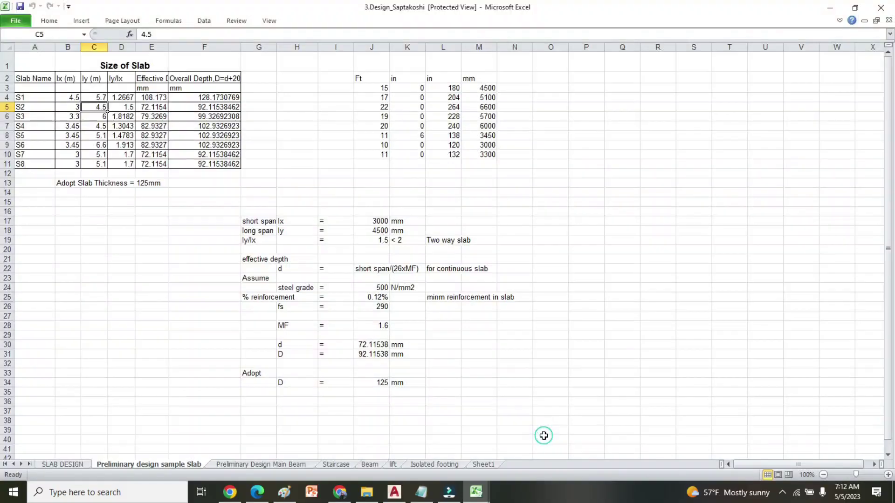
left_click(96, 97)
left_click(63, 97)
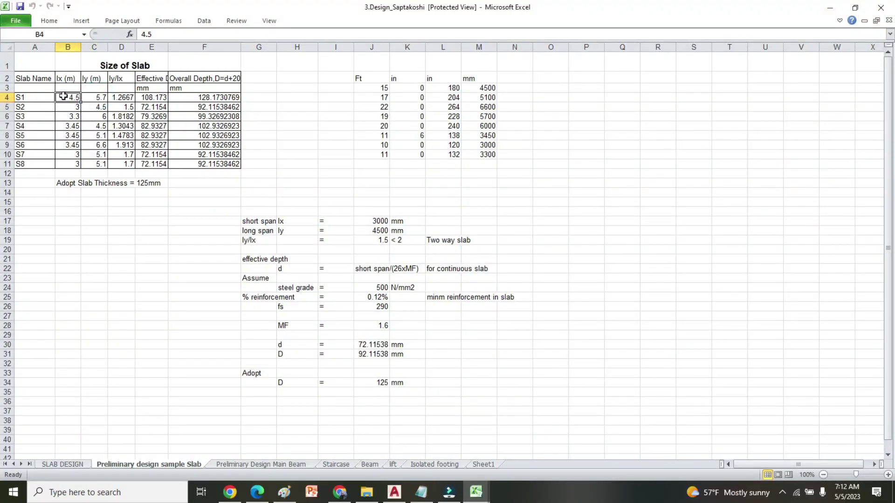
left_click(88, 97)
left_click(117, 99)
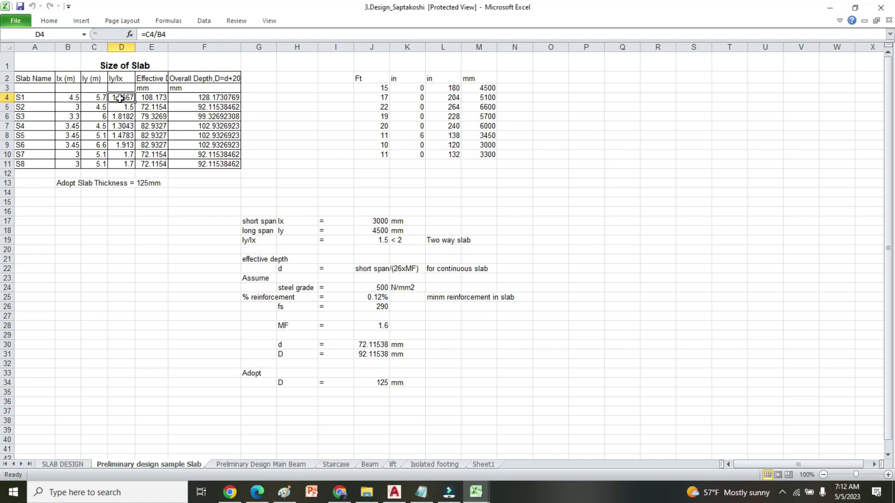
left_click(293, 118)
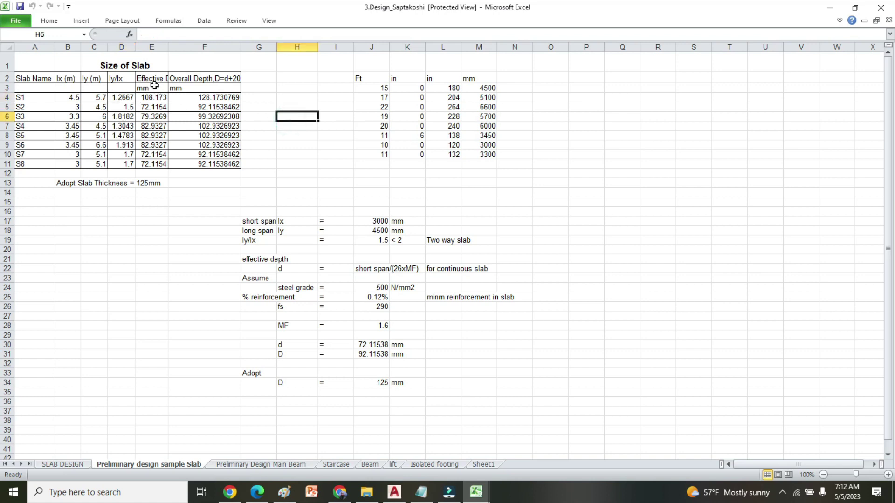
- Inspect the effective depth and overall depth formulas for slab S1 in cells E4 and F4
left_click(149, 98)
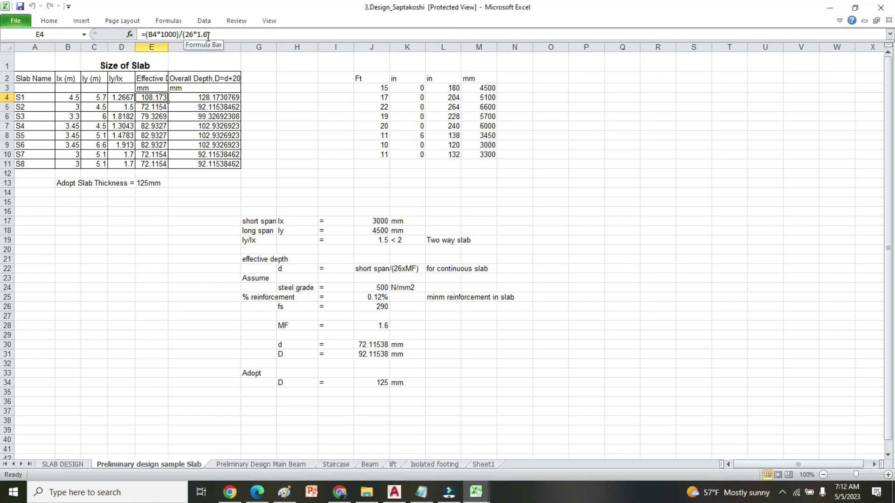
left_click(284, 97)
left_click(142, 97)
left_click(183, 98)
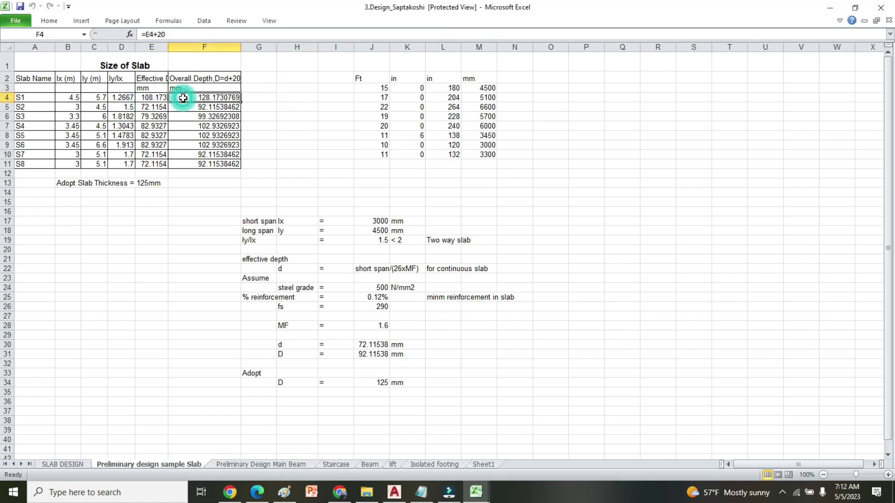
left_click(288, 97)
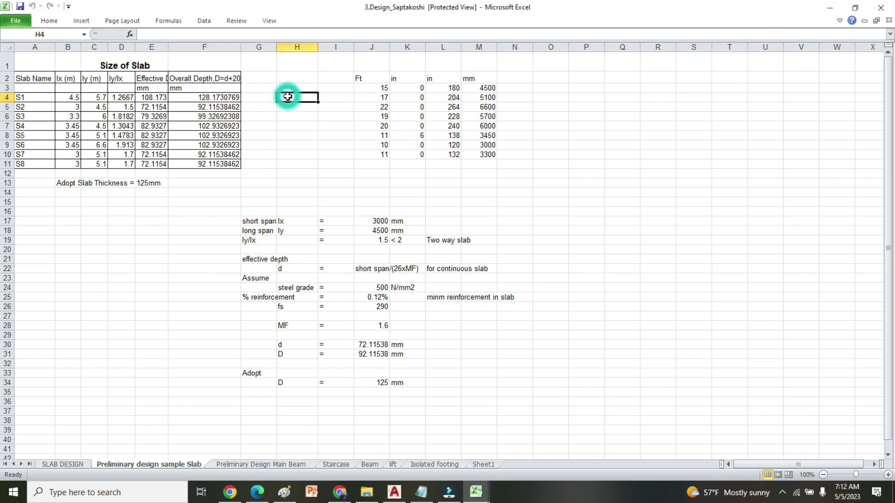
left_click(202, 98)
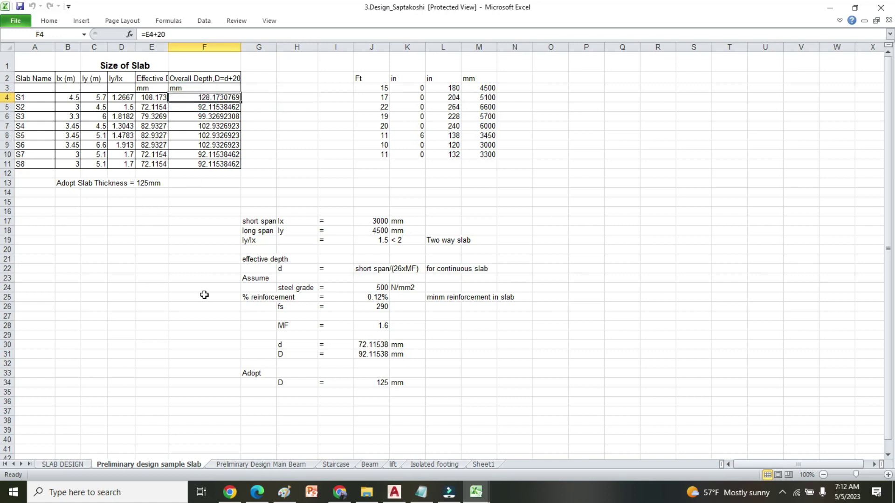
- Check the clear cover and bar diameter terms in the slab notes' overall depth formula against slab S1's depth cells in the workbook
left_click(256, 492)
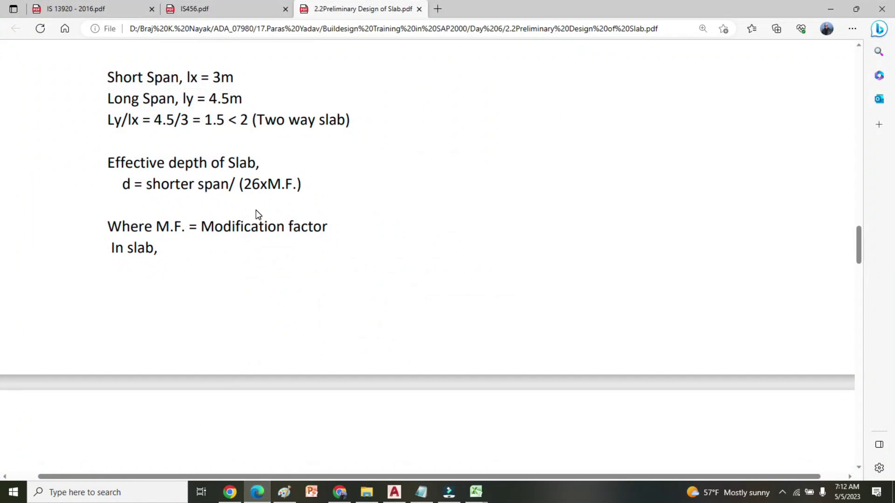
scroll(255, 213, "up", 8)
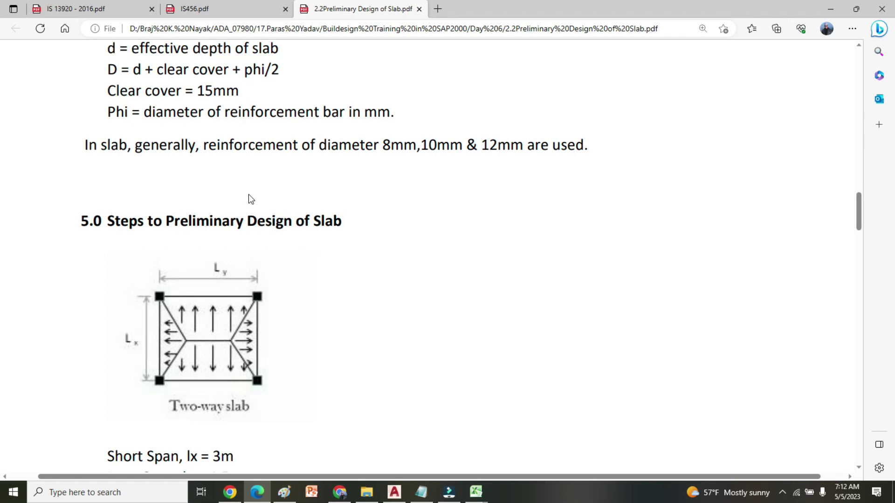
mouse_move(476, 493)
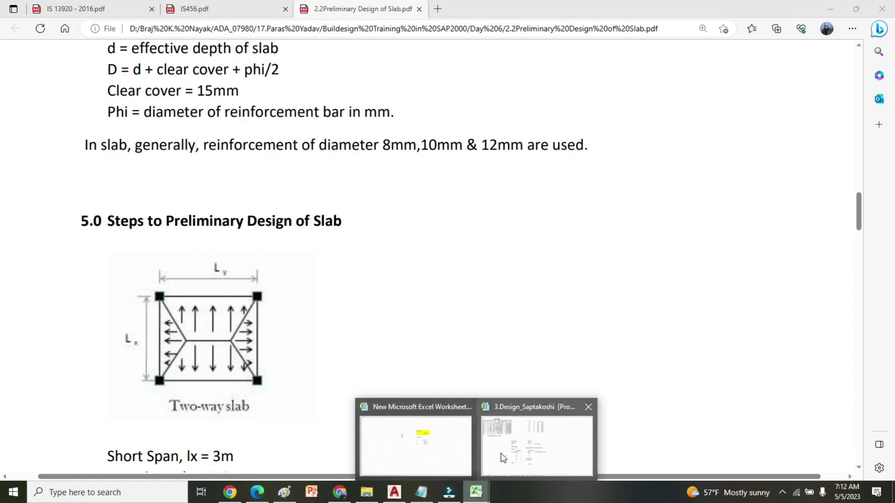
left_click(512, 447)
left_click(335, 117)
left_click(152, 97)
left_click(204, 97)
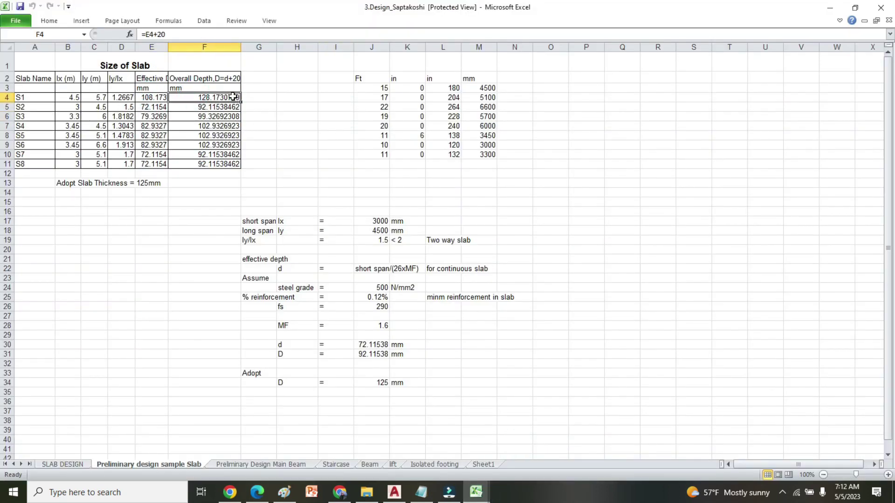
left_click(296, 116)
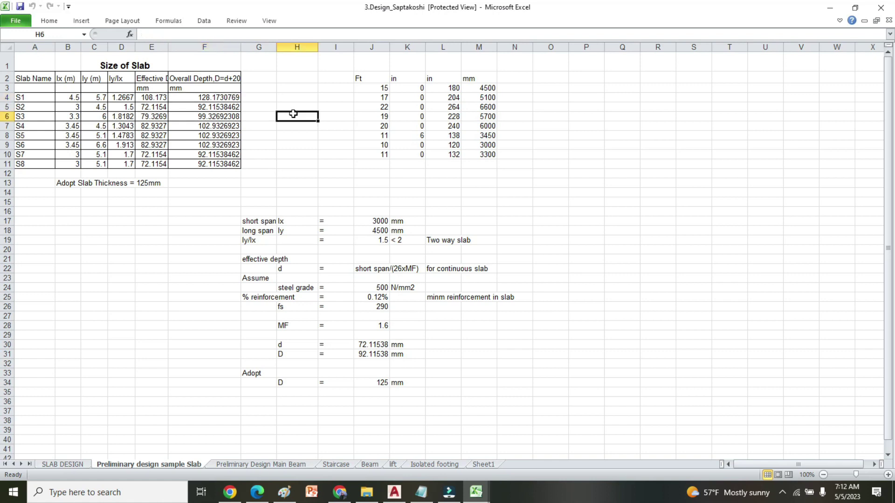
- Review slab S2's spans and effective depth, and compare the overall depths of slabs S2 to S8 with slab S1's
left_click(76, 106)
left_click(96, 107)
left_click(154, 106)
left_click(191, 107)
left_click(191, 116)
left_click(191, 126)
left_click(192, 136)
left_click(192, 145)
left_click(192, 155)
left_click(193, 164)
left_click(296, 136)
left_click(200, 96)
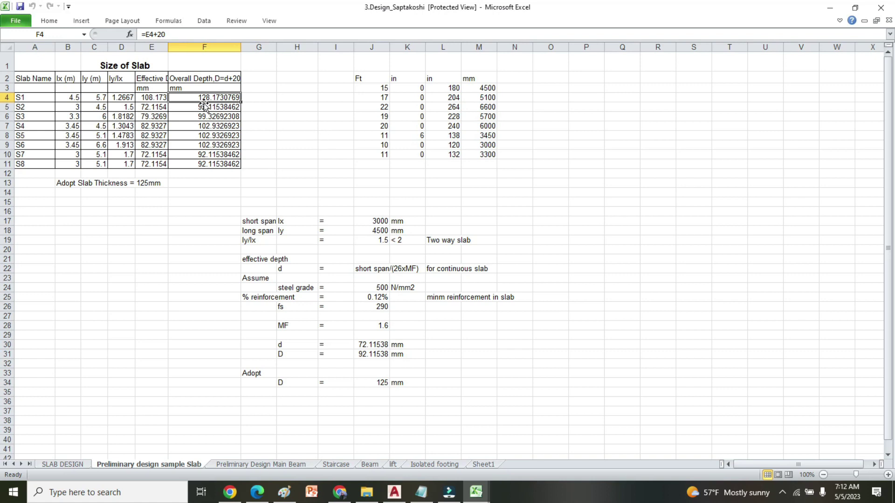
left_click(340, 136)
left_click(328, 167)
left_click(322, 154)
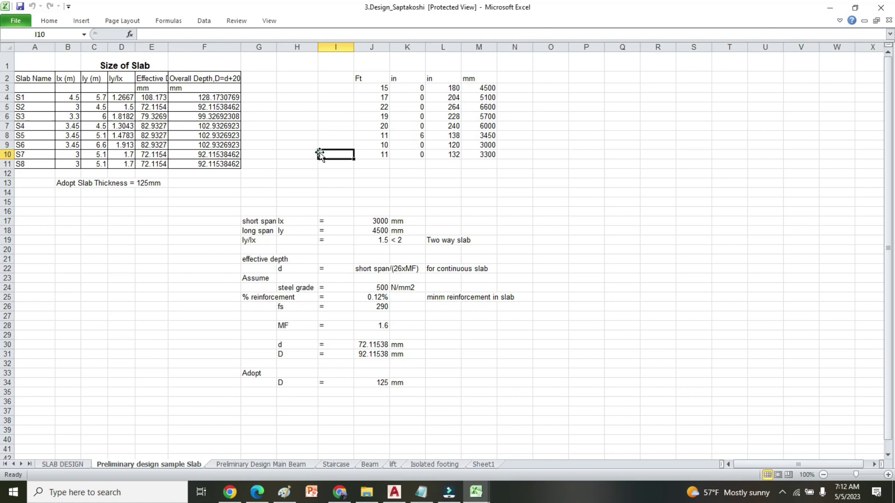
left_click(596, 344)
left_click(620, 296)
left_click(499, 352)
left_click(580, 362)
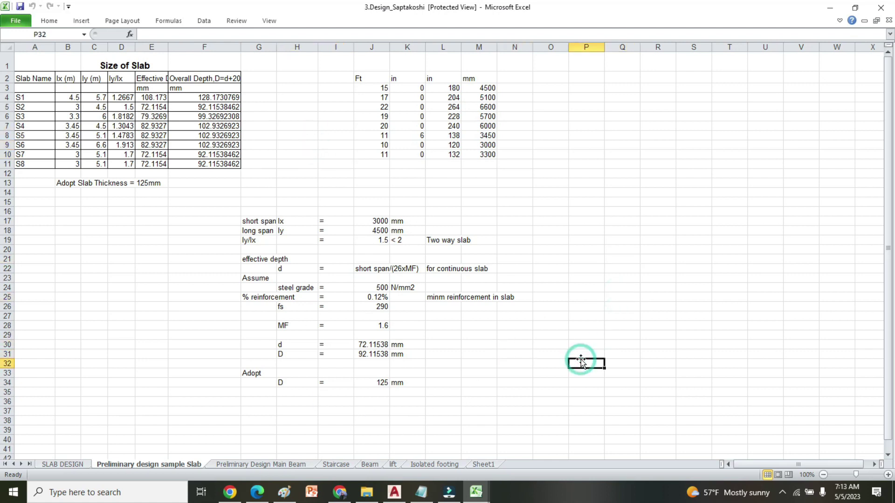
- Switch to the AutoCAD ground floor plan and examine the porch bay between grid lines A and B
left_click(400, 493)
scroll(469, 295, "down", 3)
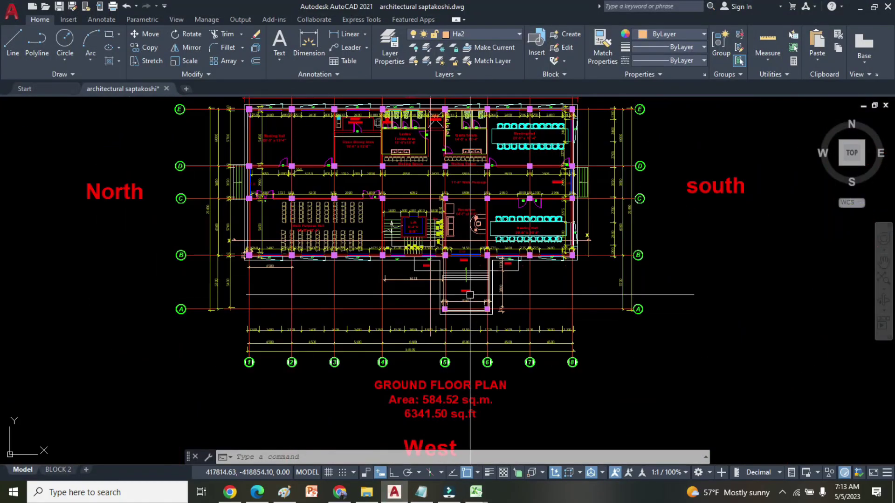
scroll(469, 295, "up", 4)
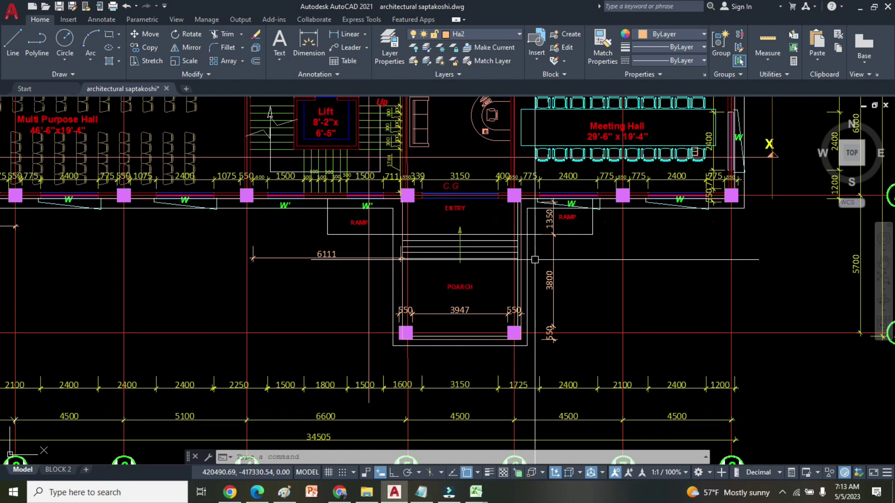
- Return to the 3.Design_Saptakoshi workbook and recheck slab S1's overall depth in cell F4
left_click(478, 491)
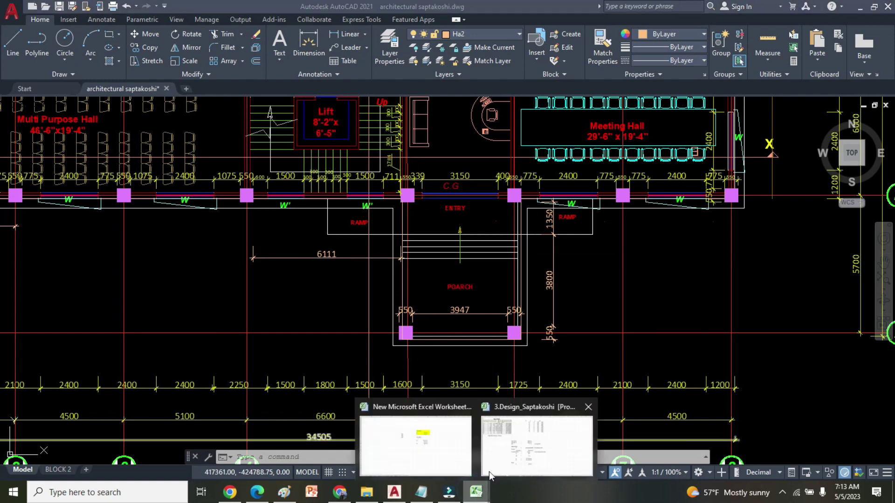
left_click(489, 475)
left_click(198, 99)
left_click(326, 136)
left_click(326, 138)
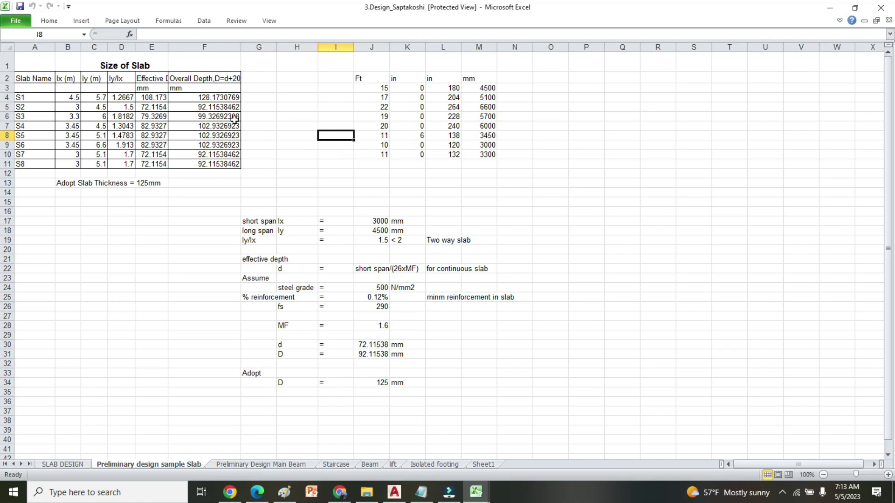
left_click(191, 96)
left_click(325, 145)
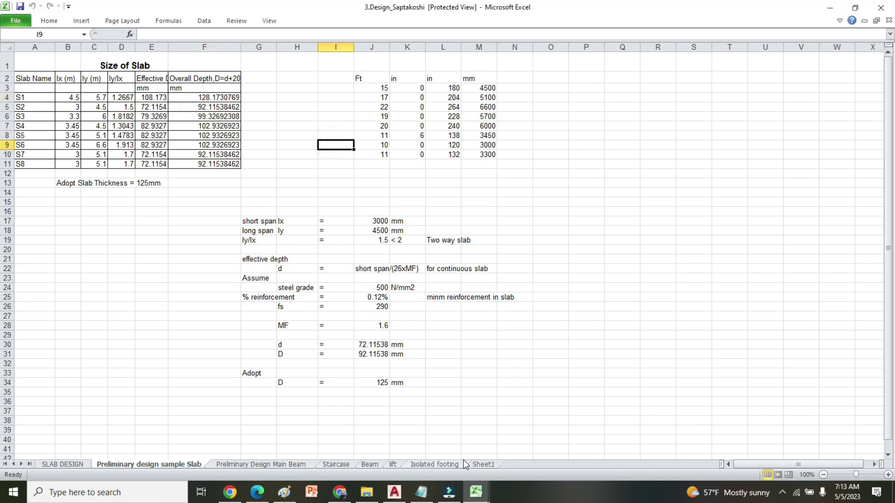
- Recheck the porch bay in AutoCAD and review the overall depths of slabs S2 to S8 in the design workbook
left_click(403, 492)
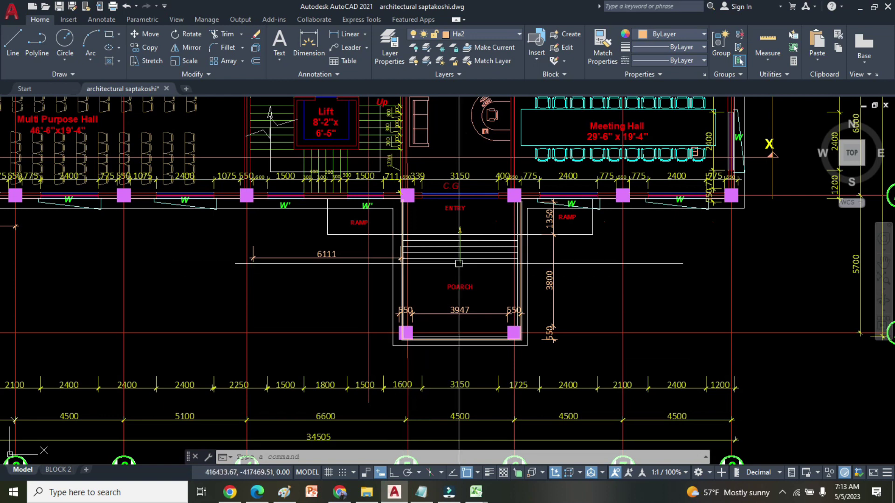
left_click(475, 492)
left_click(184, 108)
left_click(186, 117)
left_click(188, 126)
left_click(190, 135)
left_click(192, 146)
left_click(192, 155)
left_click(194, 164)
left_click(195, 124)
left_click(192, 107)
left_click(197, 135)
left_click(583, 211)
left_click(595, 256)
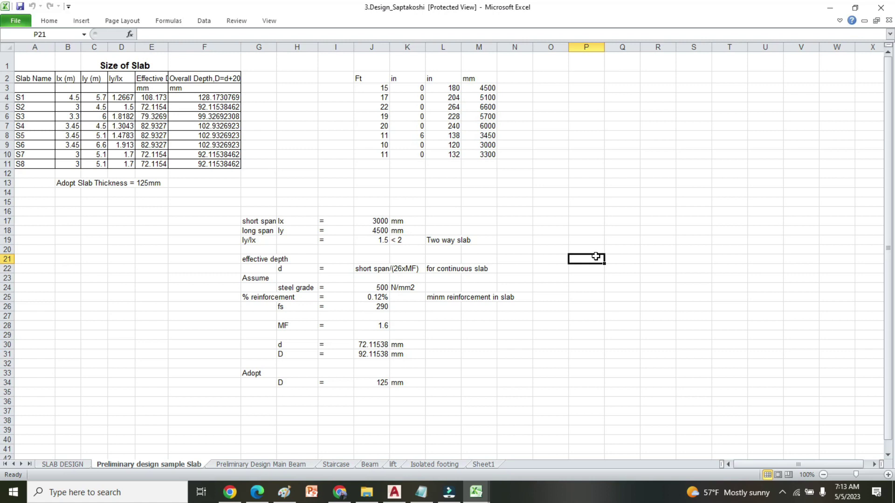
left_click(624, 219)
left_click(627, 252)
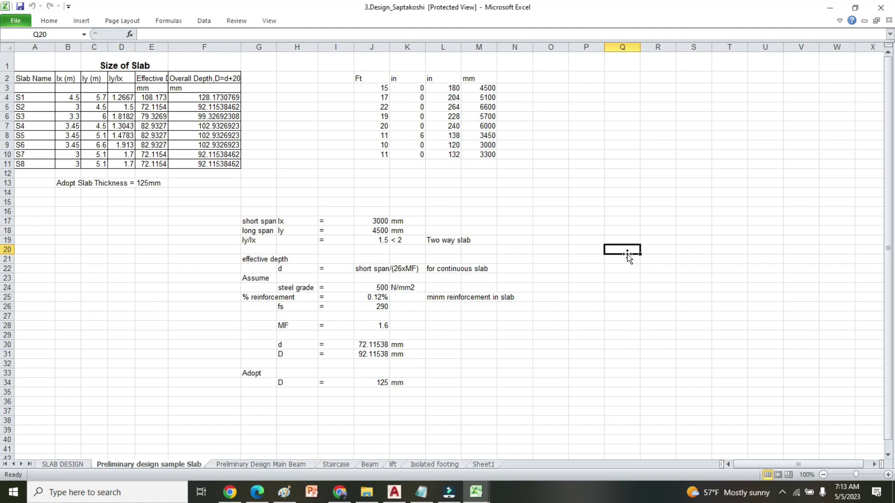
left_click(624, 288)
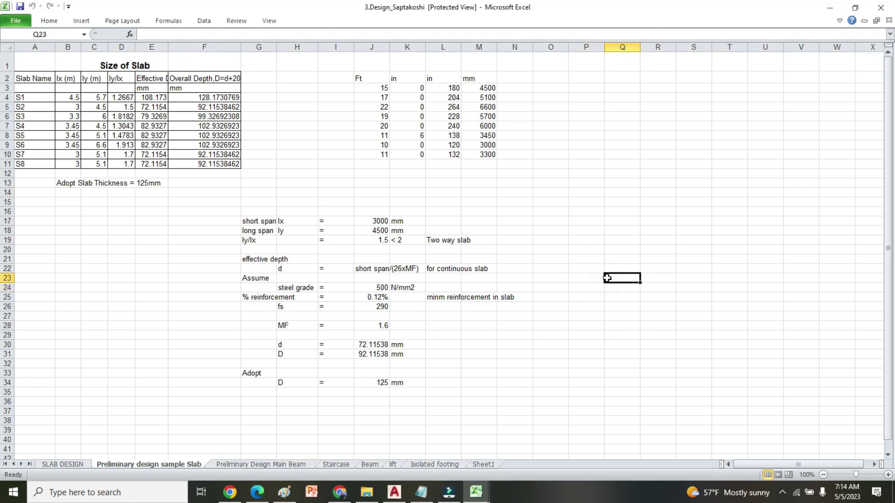
- Look over the Day 6 folder files and read the preliminary design item in the Syllabus notes in Notepad
left_click(367, 493)
left_click(228, 226)
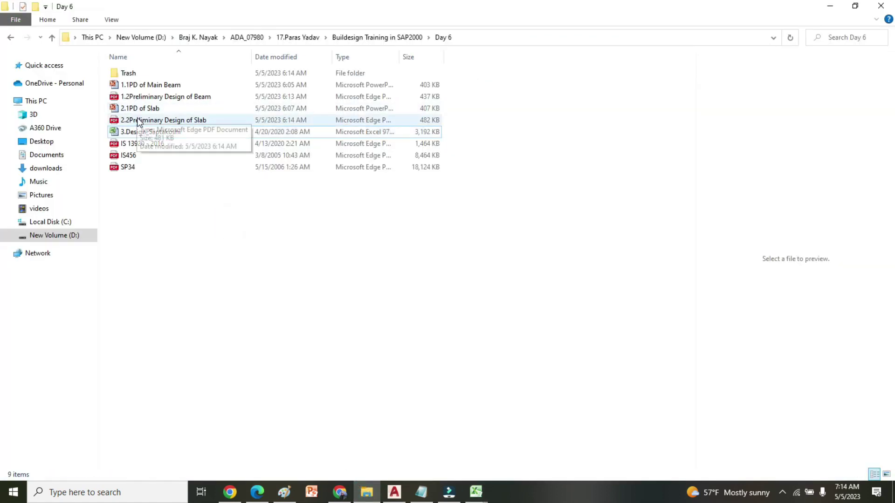
left_click(825, 7)
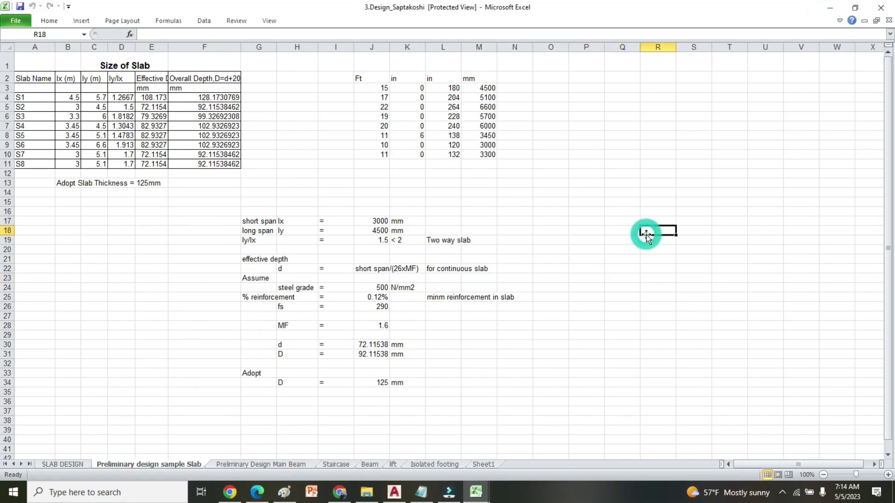
left_click(422, 493)
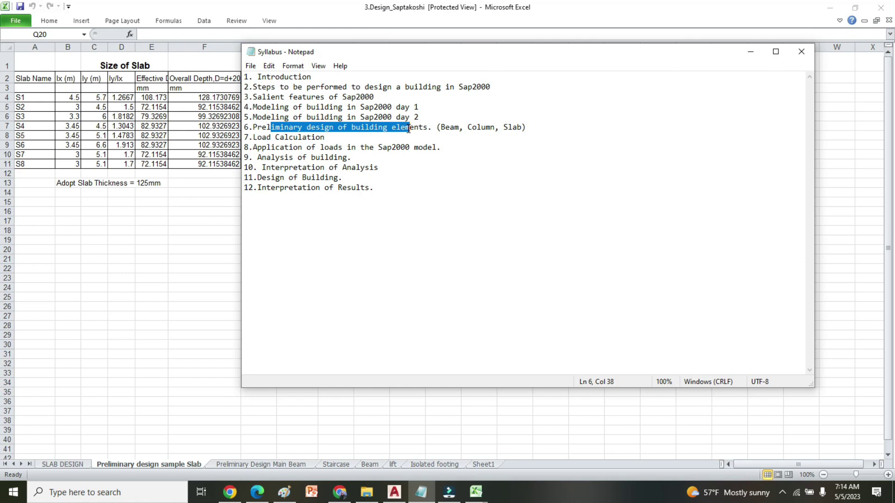
left_click(511, 170)
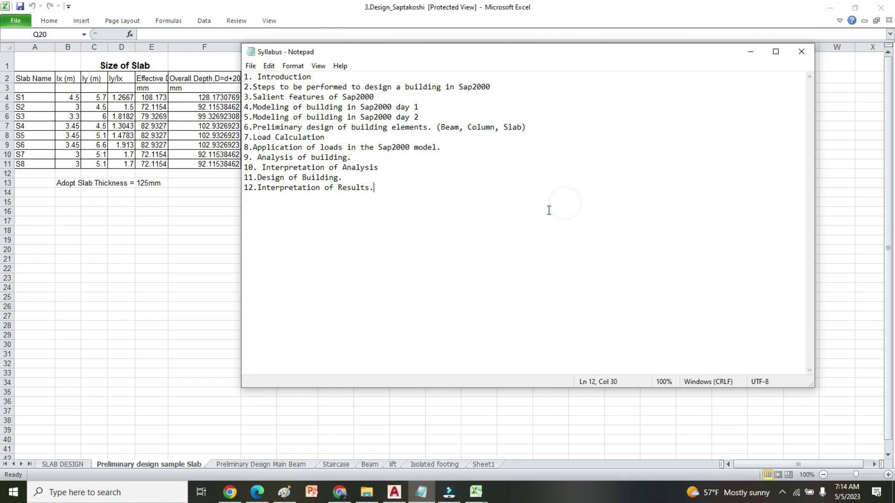
- Switch to the AutoCAD ground floor plan and examine the corner column at grid B-1 and the Multi Purpose Hall bays
left_click(395, 492)
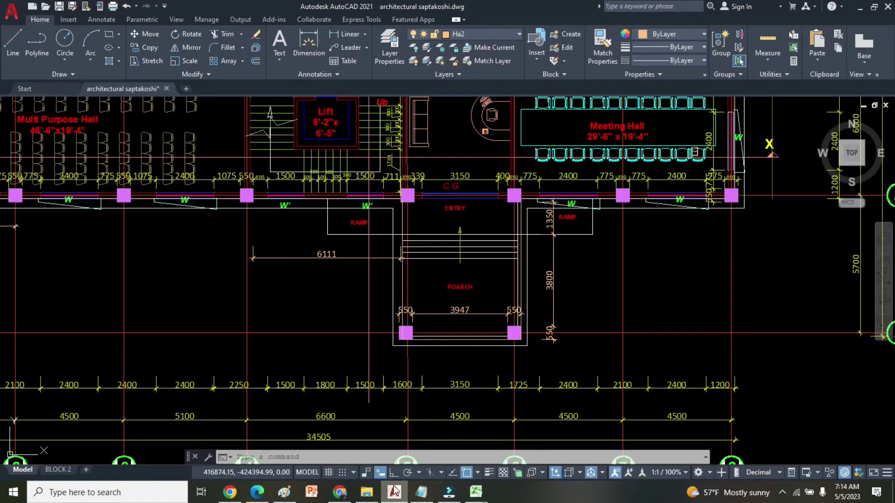
scroll(482, 278, "down", 3)
scroll(482, 277, "up", 12)
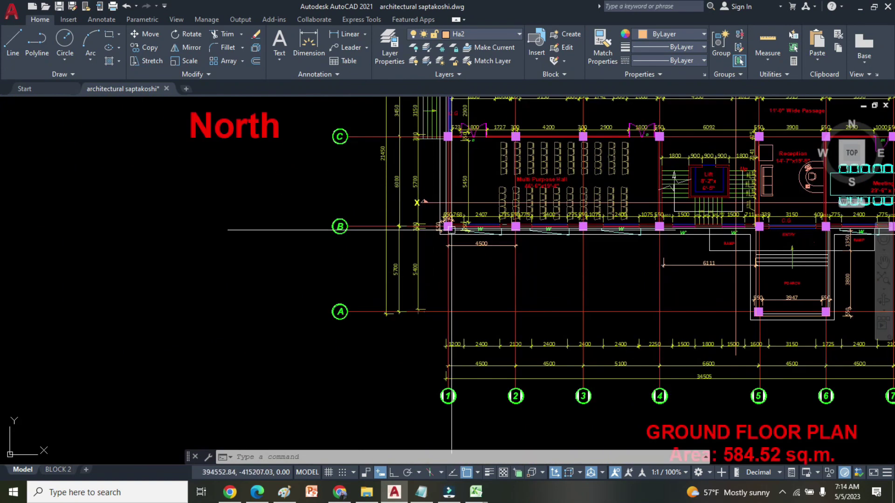
scroll(306, 269, "down", 4)
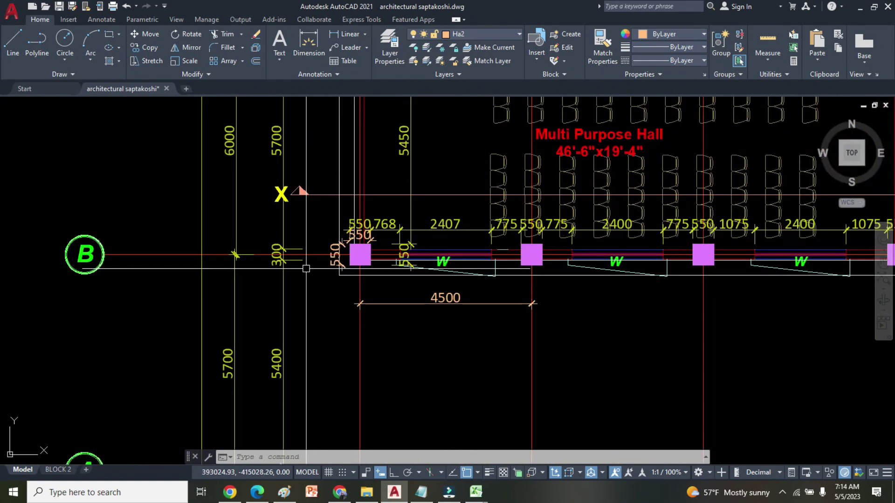
scroll(306, 269, "up", 2)
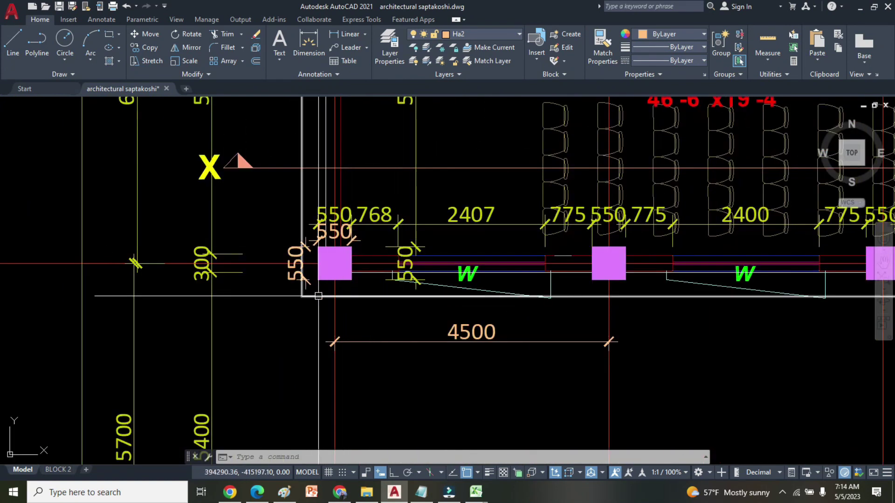
scroll(325, 272, "up", 2)
scroll(325, 271, "down", 3)
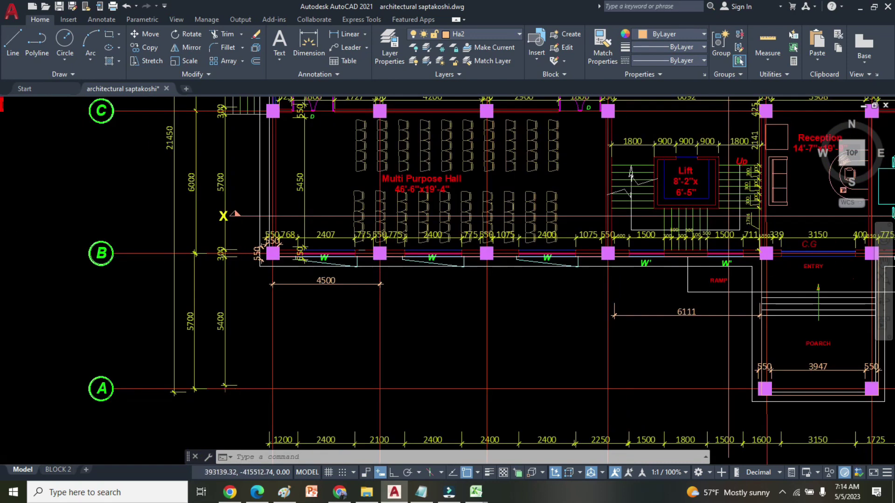
scroll(418, 278, "down", 4)
scroll(400, 284, "up", 2)
scroll(400, 293, "down", 4)
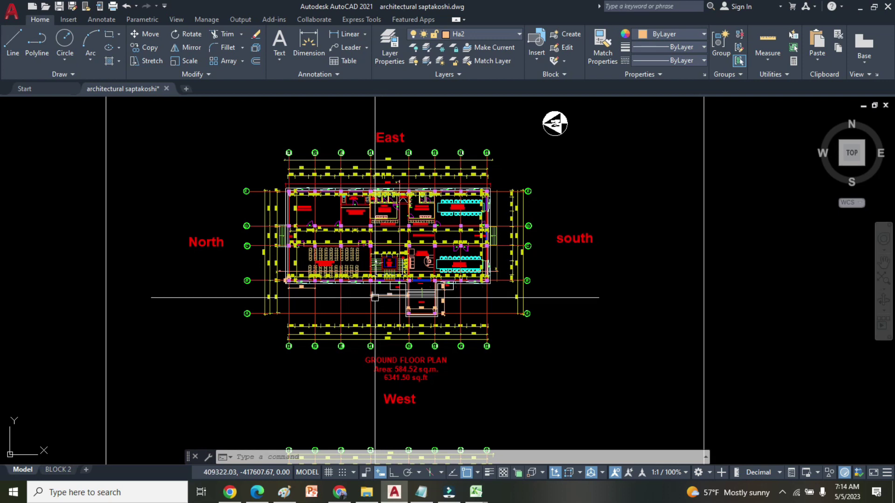
scroll(331, 250, "up", 4)
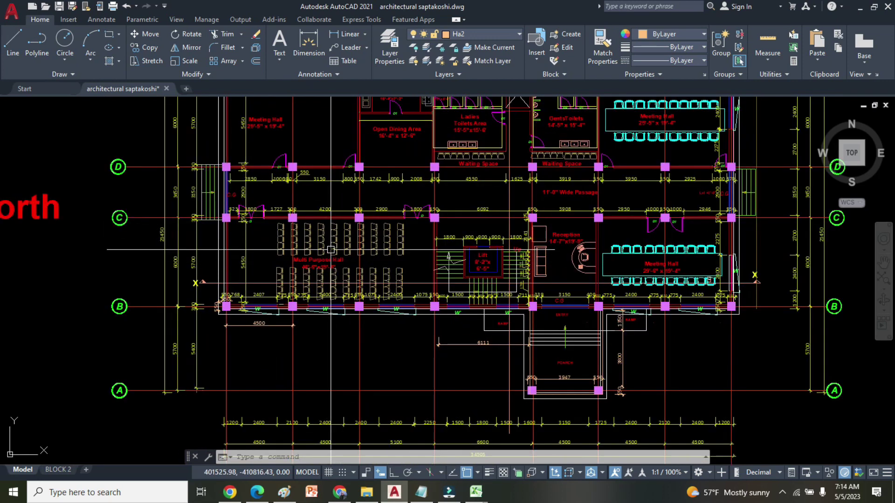
mouse_move(339, 264)
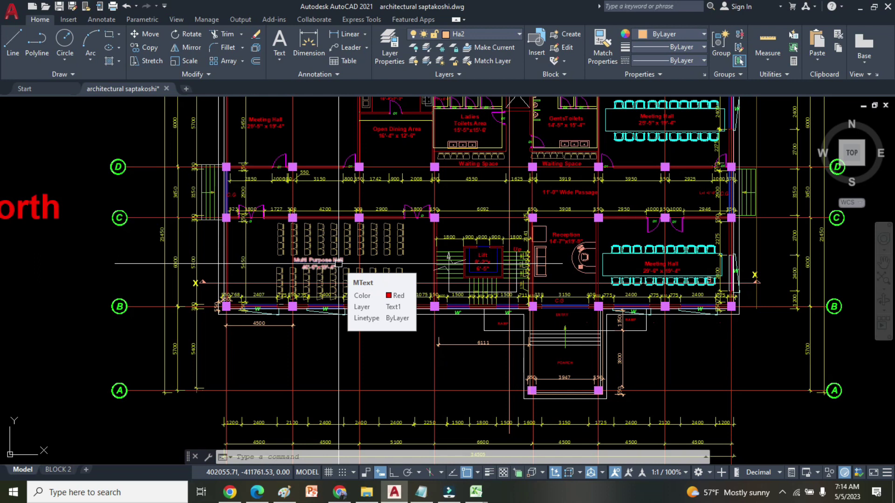
scroll(331, 261, "down", 4)
scroll(312, 273, "up", 8)
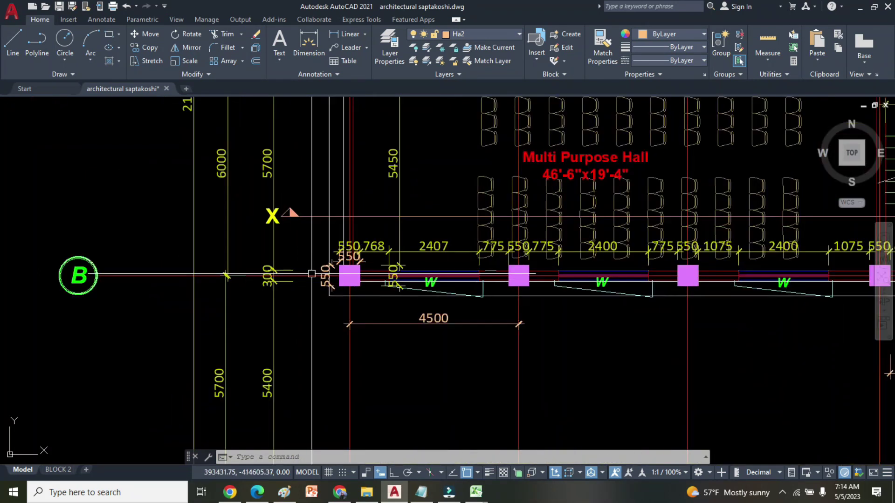
- Erase the two diagonal construction lines crossing the other ground floor plan copy with the red columns
scroll(317, 271, "down", 10)
scroll(576, 193, "down", 3)
scroll(331, 321, "up", 5)
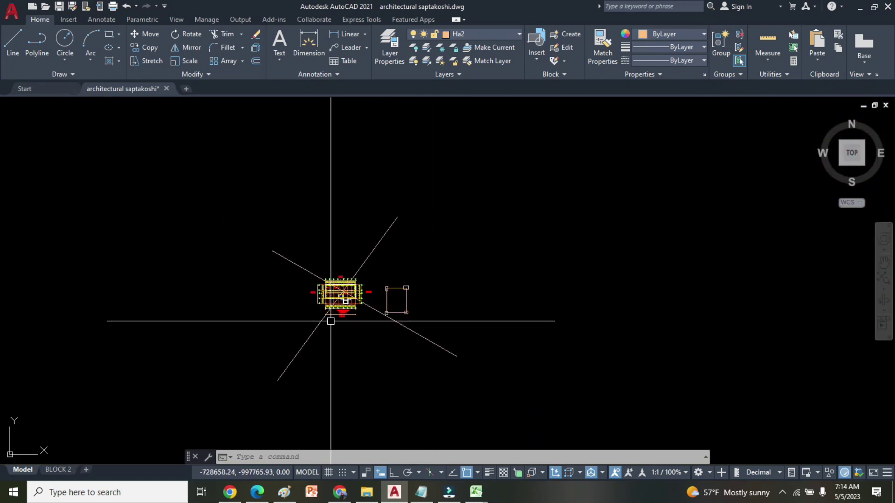
scroll(331, 321, "up", 6)
scroll(312, 331, "up", 4)
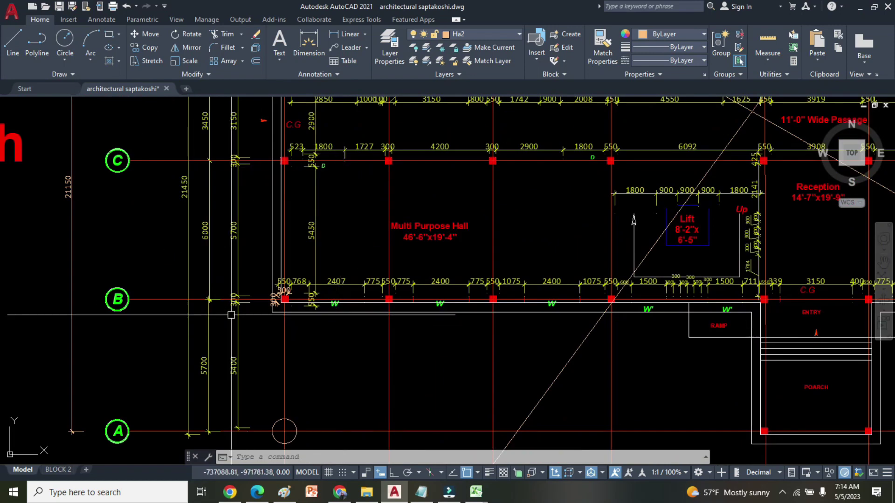
scroll(231, 315, "down", 5)
scroll(321, 268, "down", 3)
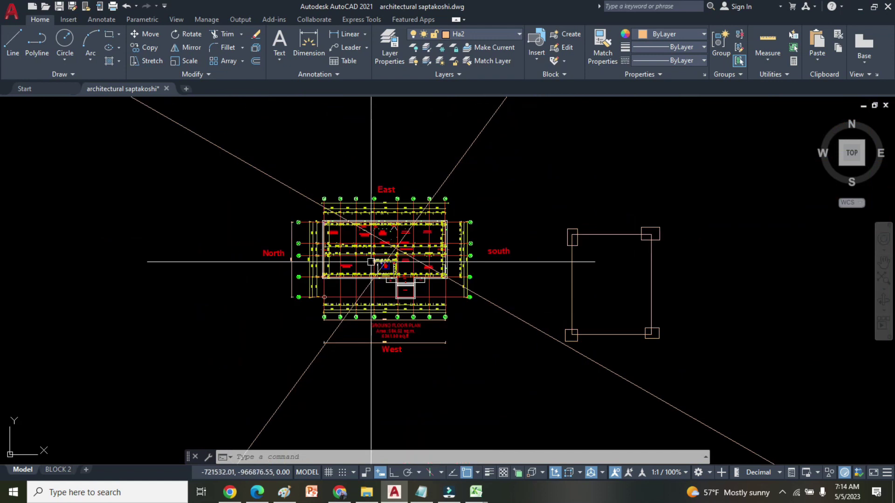
left_click(258, 164)
left_click(481, 127)
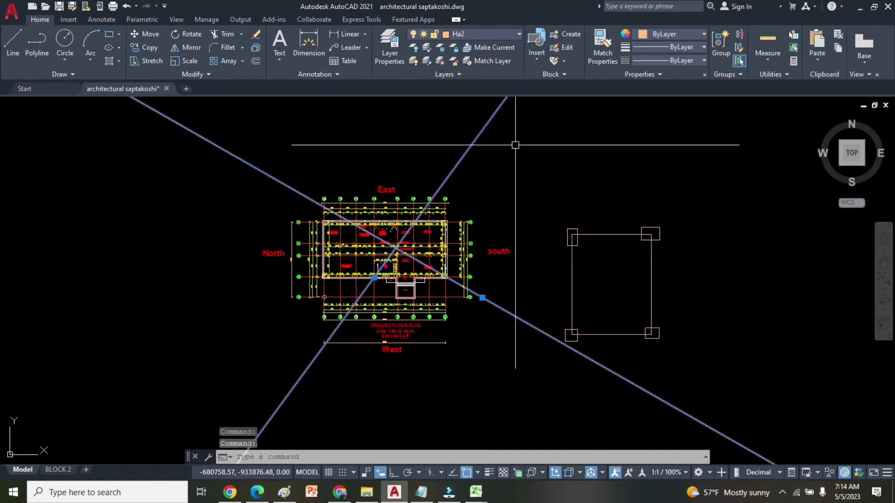
key("Delete")
scroll(355, 300, "up", 9)
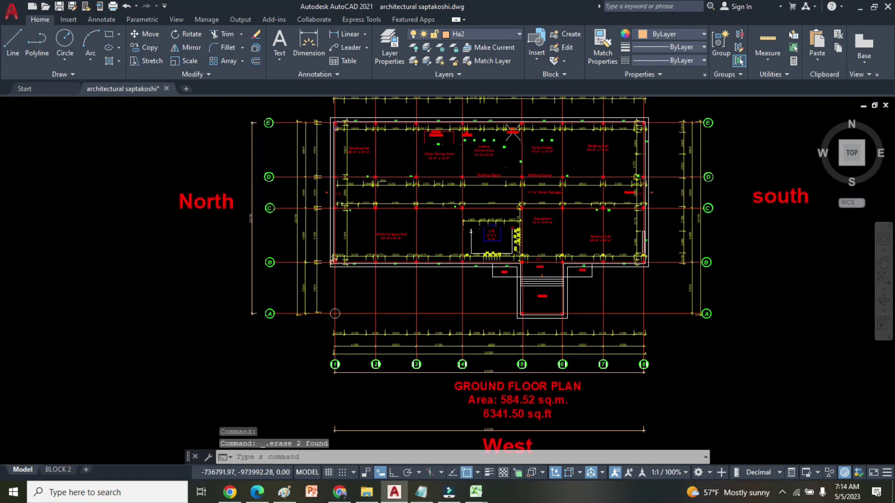
scroll(319, 278, "down", 4)
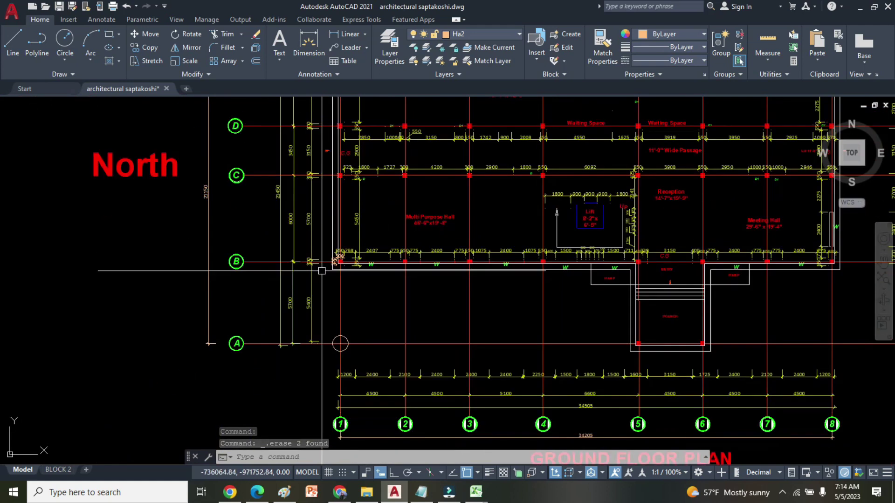
scroll(324, 273, "down", 3)
scroll(325, 275, "up", 6)
scroll(321, 310, "down", 4)
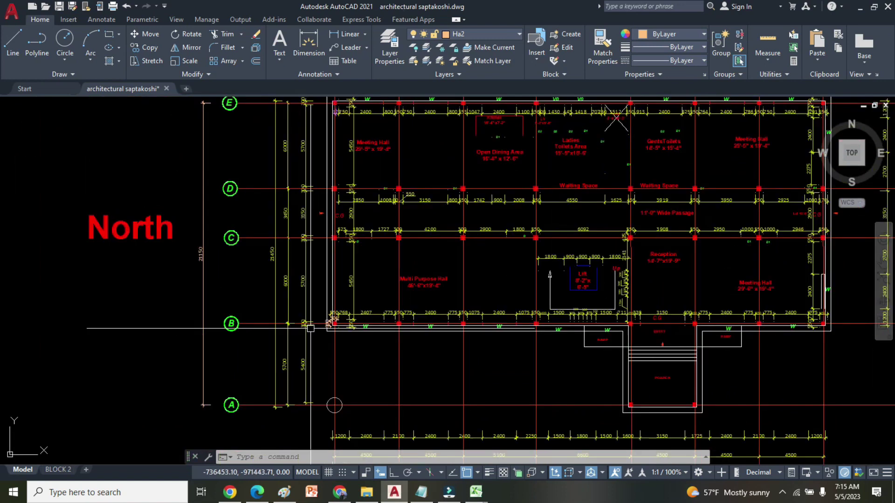
scroll(338, 334, "up", 3)
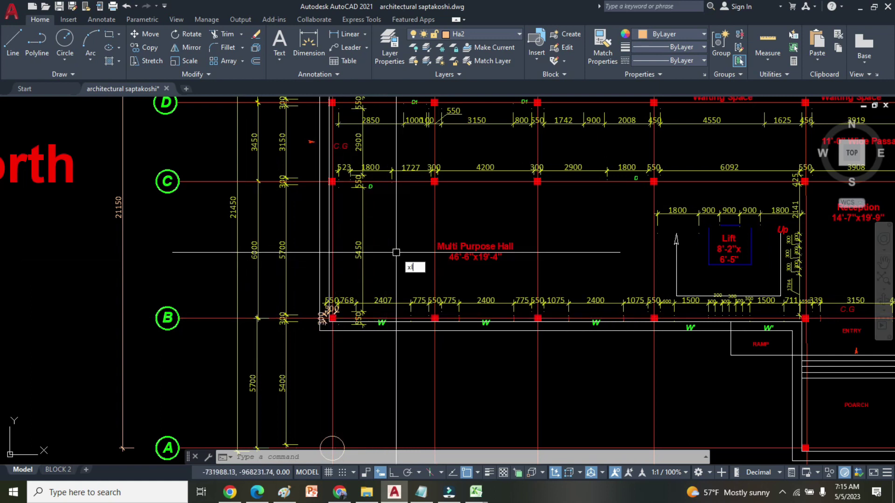
type("xl")
key("Return")
type("v")
key("Return")
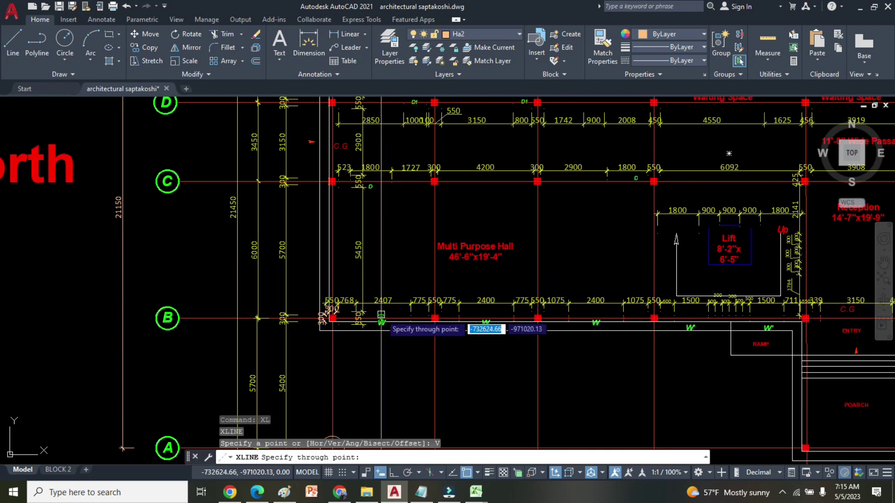
scroll(386, 317, "up", 6)
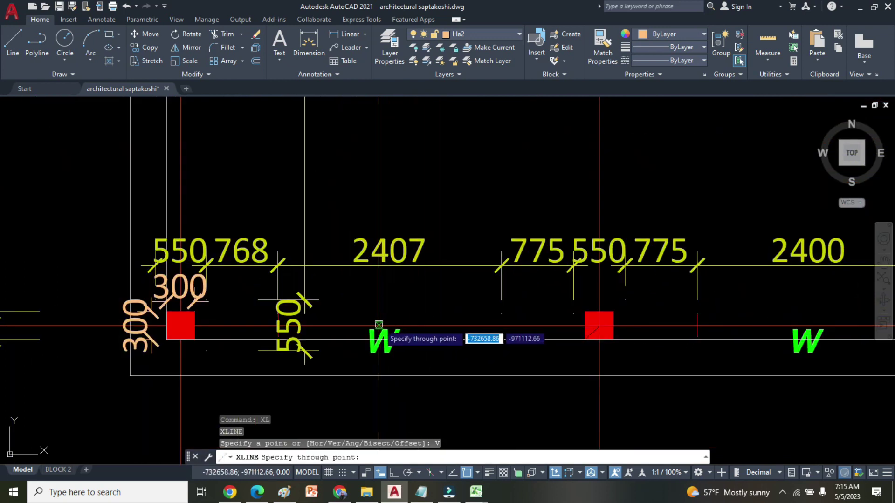
scroll(386, 314, "down", 4)
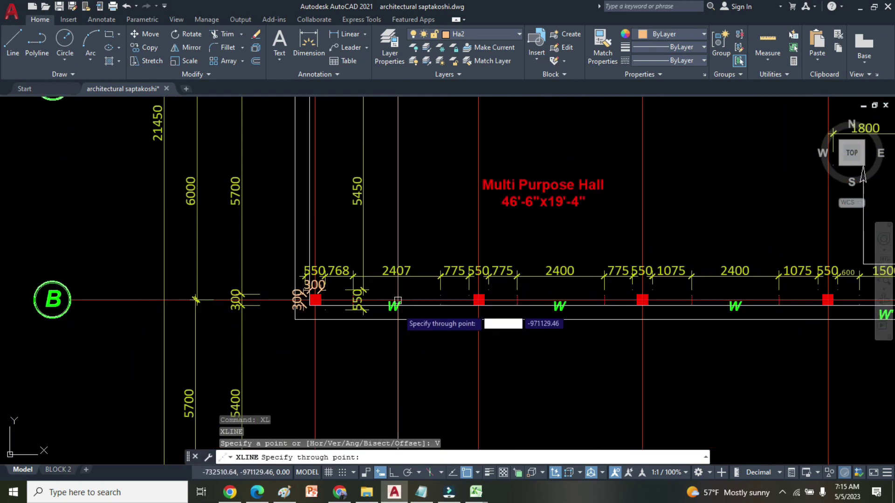
scroll(387, 314, "up", 3)
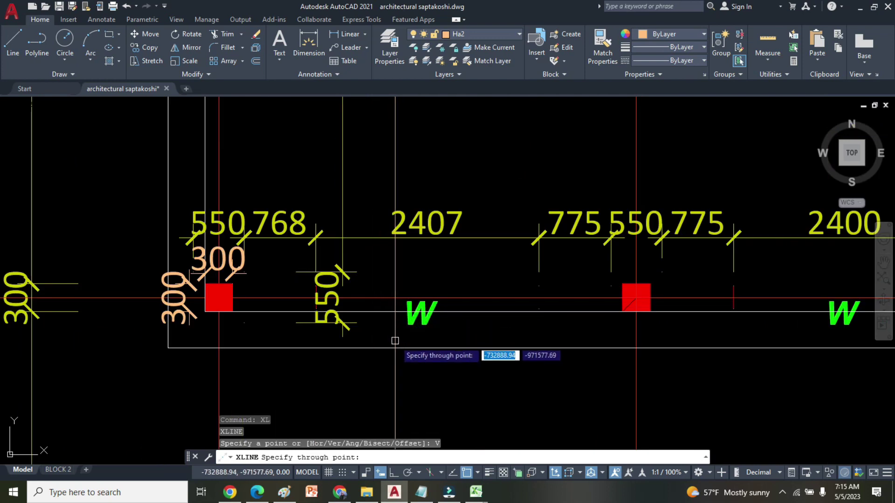
key("Escape")
- Draw a line along grid B from the centre of the corner column at B-1 to the centre of the column at B-2
scroll(399, 368, "down", 3)
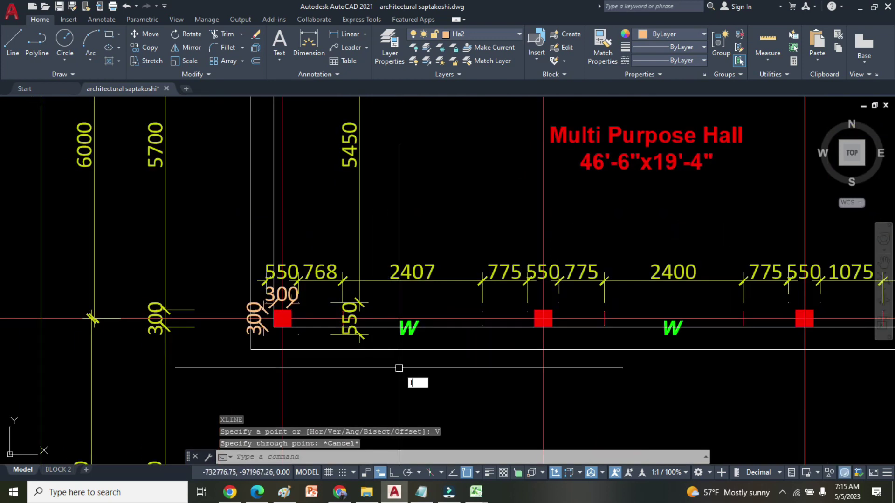
type("l")
key("Return")
scroll(317, 347, "up", 2)
left_click(262, 303)
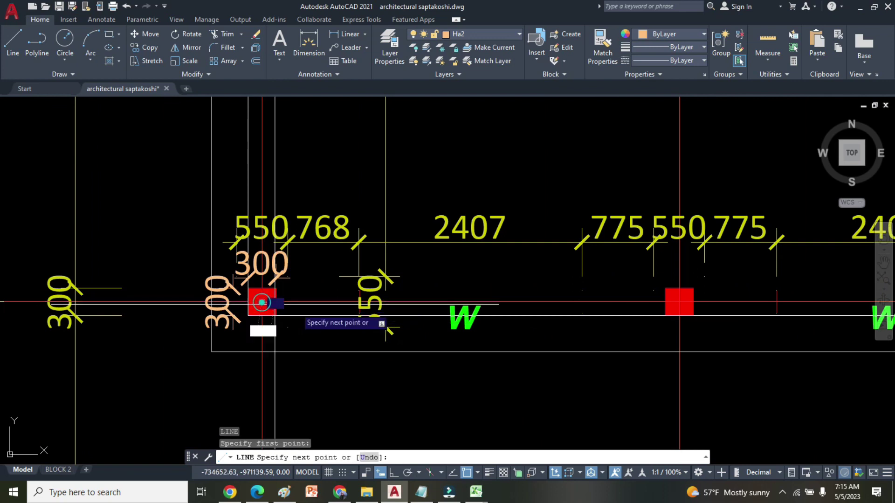
left_click(679, 303)
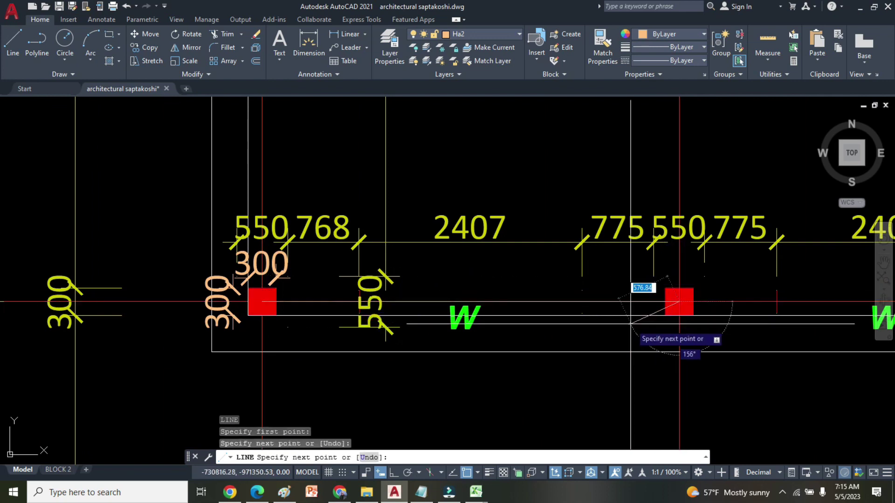
key("Escape")
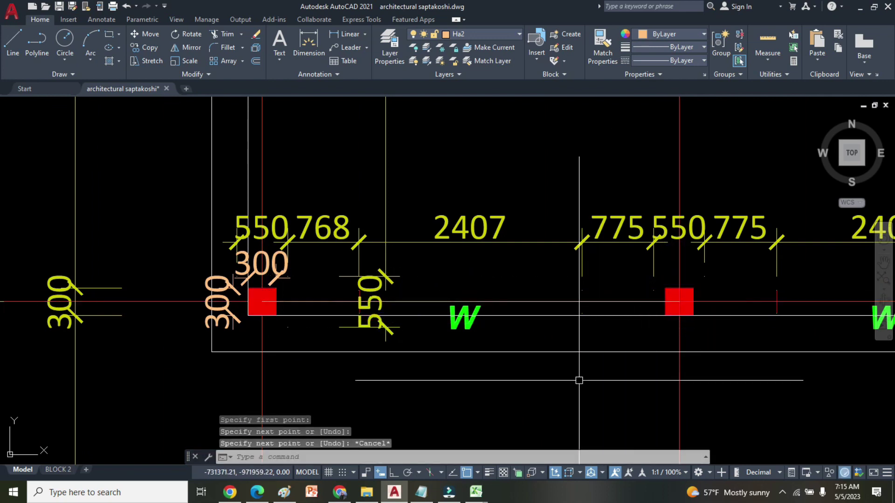
- Start a second line from the centre of the corner column at grid B-1 beside the Multi Purpose Hall
type("l")
key("Return")
scroll(579, 381, "down", 4)
scroll(447, 327, "up", 2)
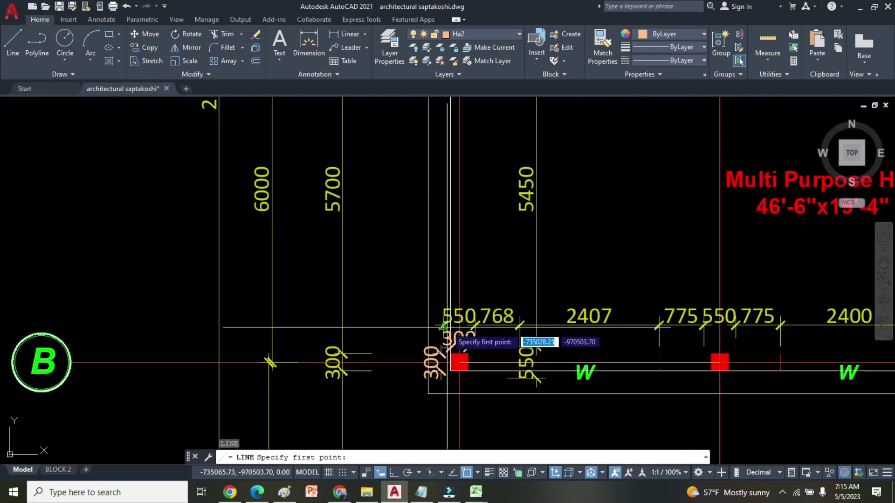
scroll(447, 329, "up", 2)
left_click(466, 382)
scroll(466, 382, "down", 4)
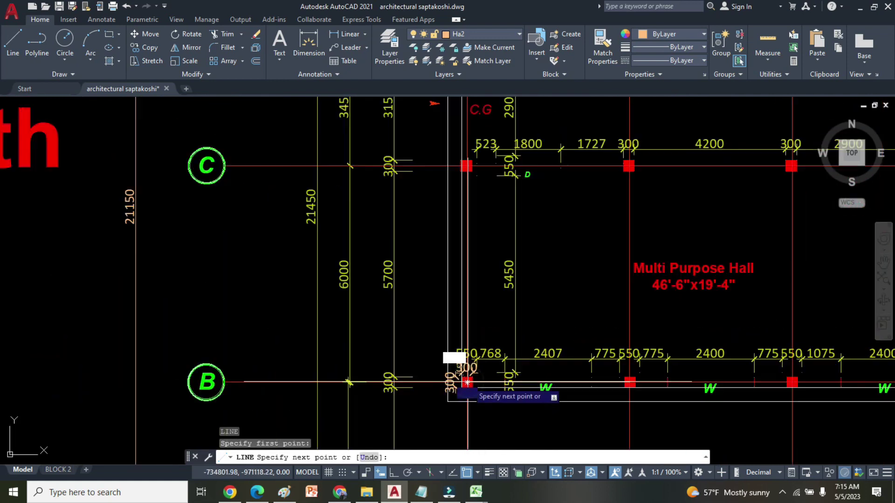